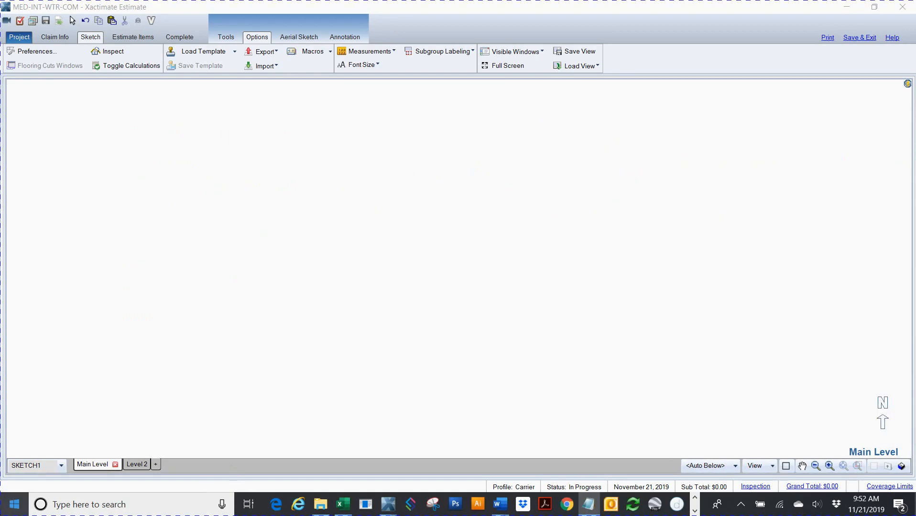
- Scan the roof diagram page with HP Scan, using the Save as PDF shortcut at a resolution of 200 dpi
left_click(12, 511)
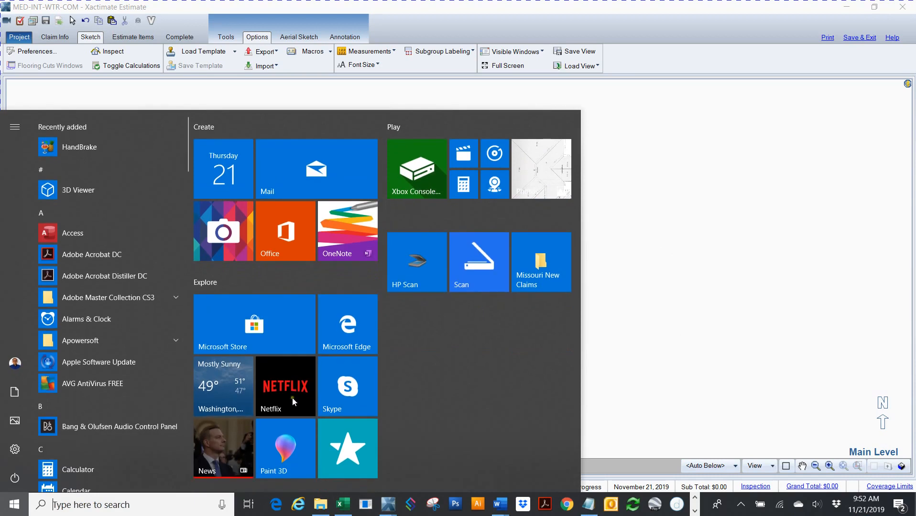
left_click(422, 260)
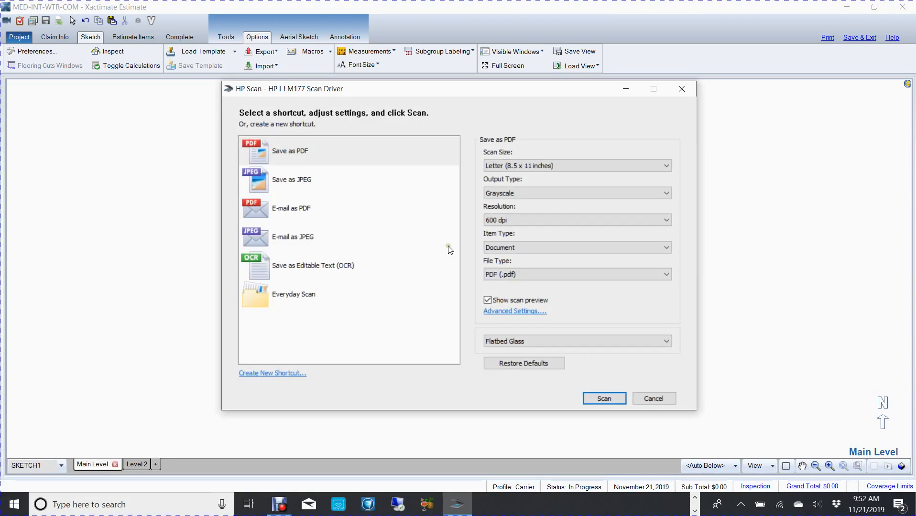
left_click(552, 220)
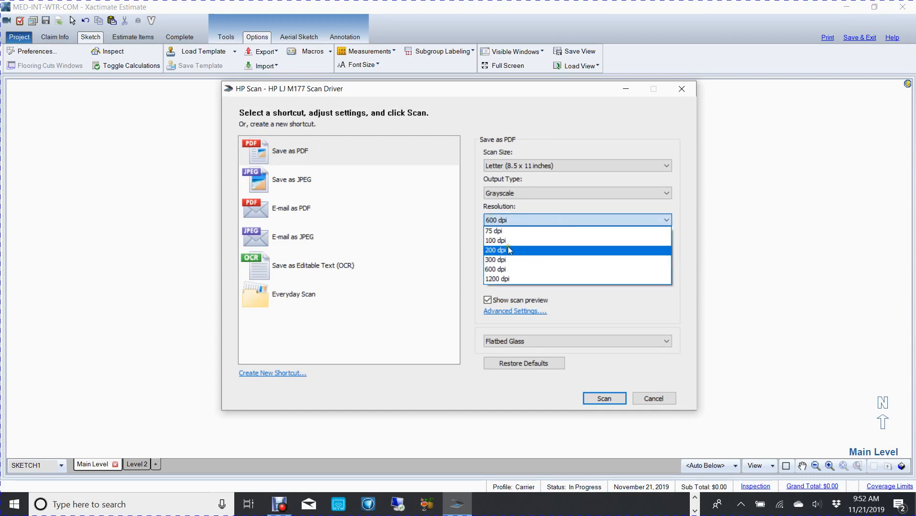
left_click(506, 254)
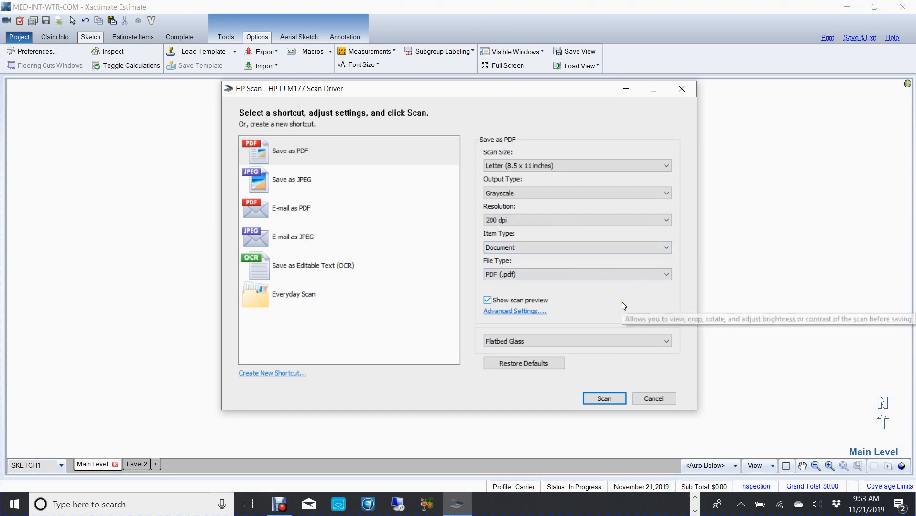
left_click(593, 401)
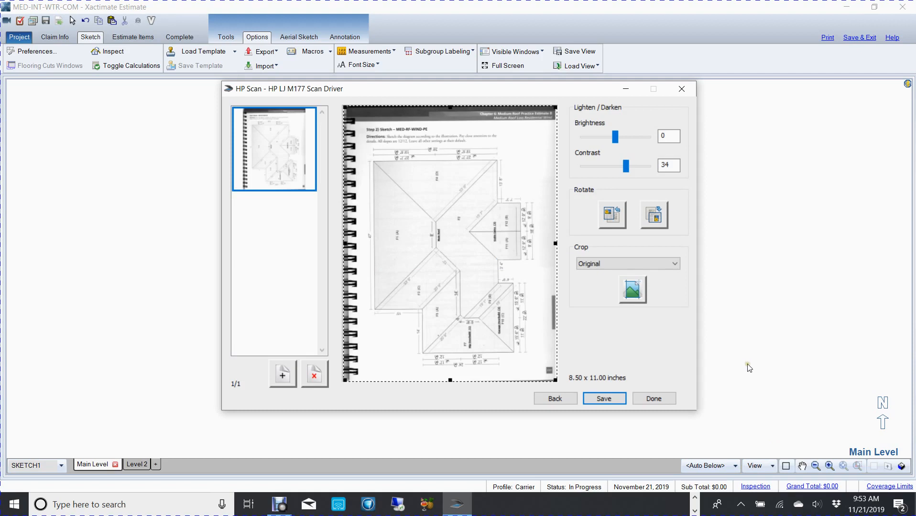
- Save the scan to the Desktop as "Greyscale Image.pdf" and close the scanning program
left_click(607, 400)
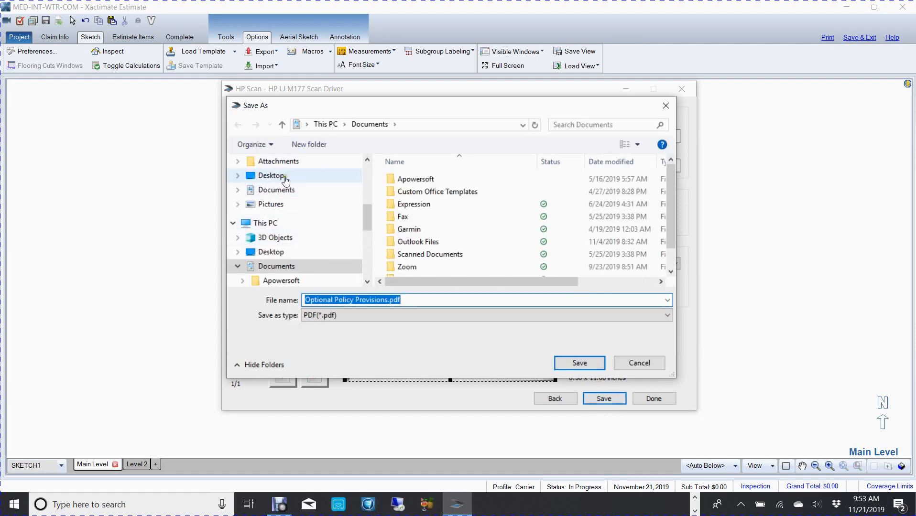
left_click(271, 175)
left_click(305, 300)
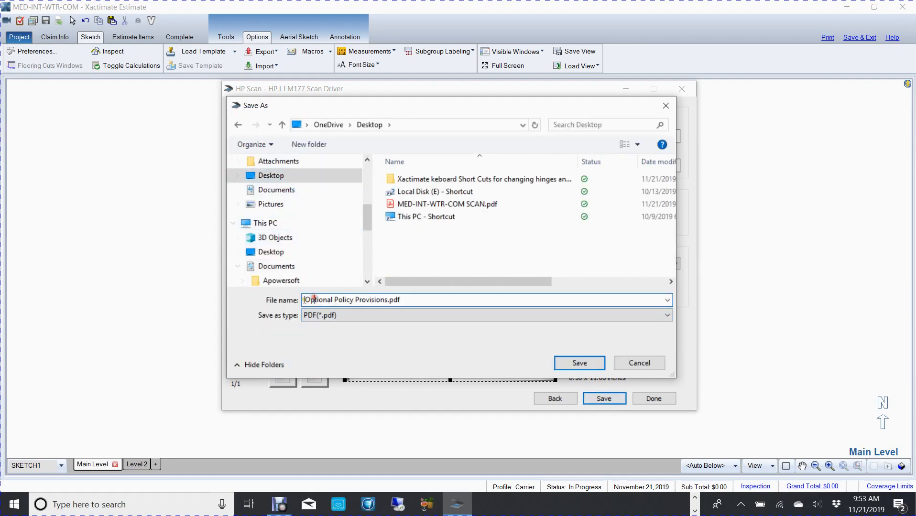
left_click_drag(305, 299, 387, 286)
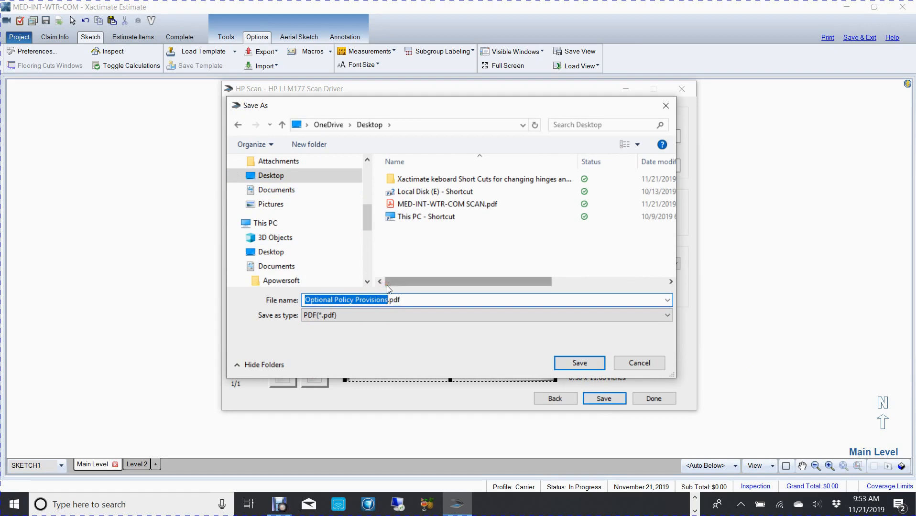
type("Grey")
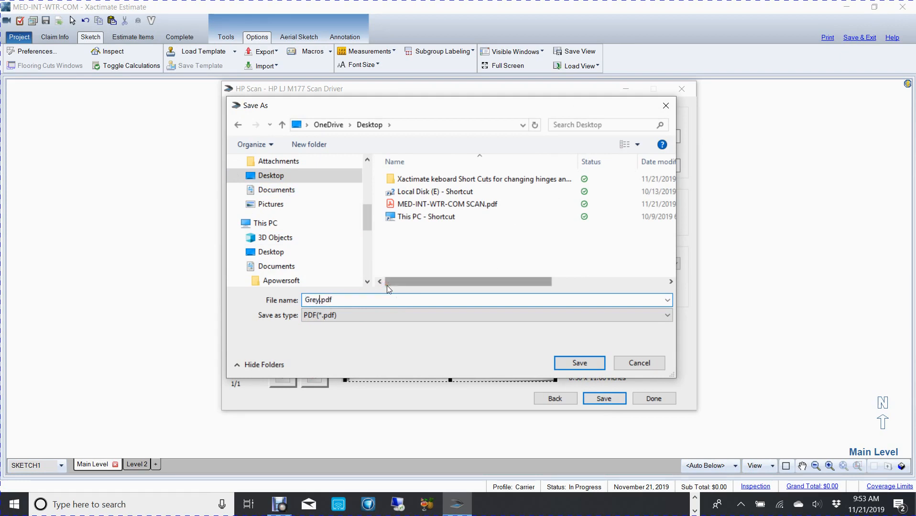
type("scale Image")
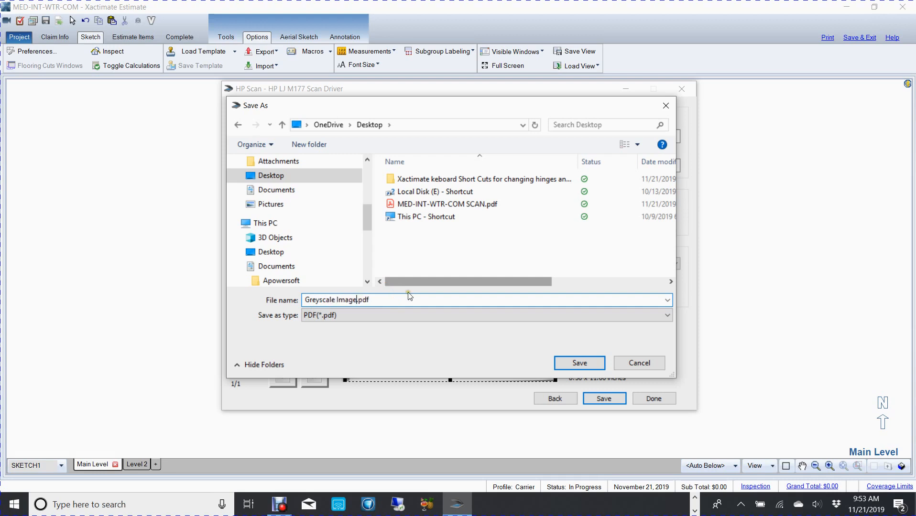
left_click(580, 363)
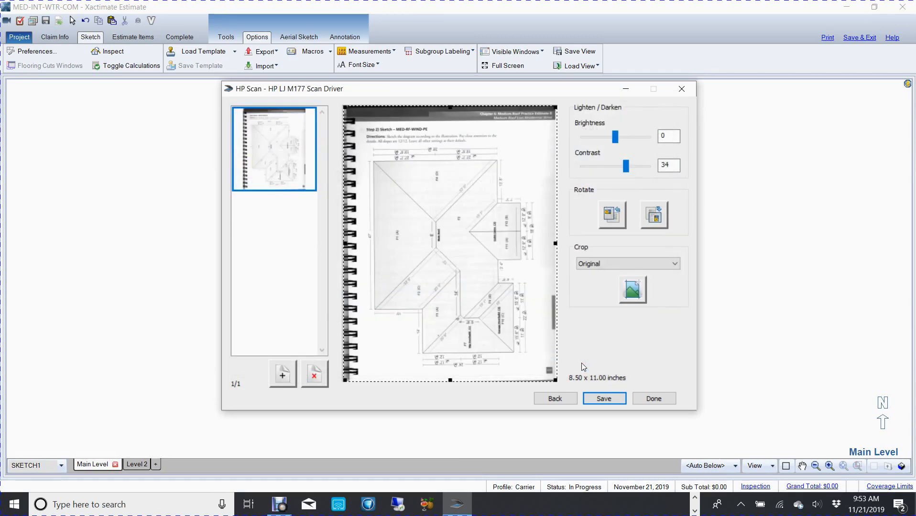
left_click(654, 400)
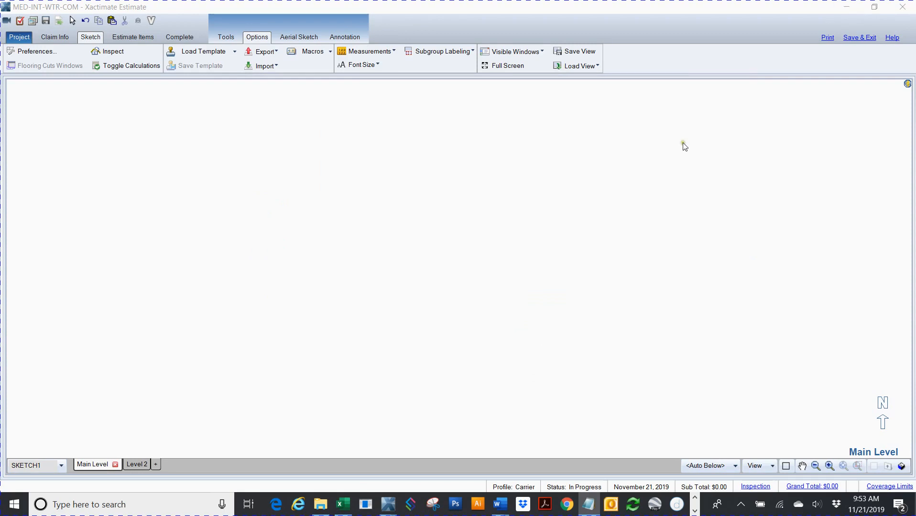
- Open Greyscale Image.pdf from the desktop with Adobe Photoshop CS3
key("super")
key("super")
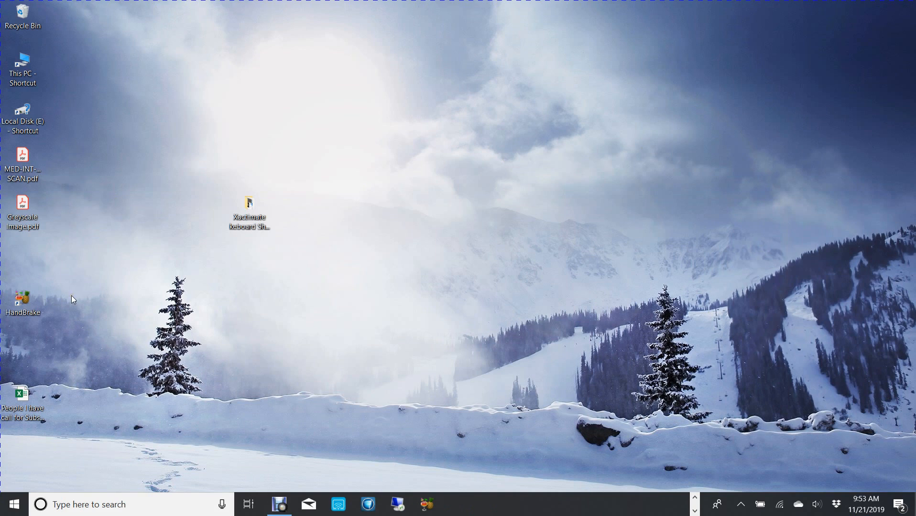
left_click(23, 207)
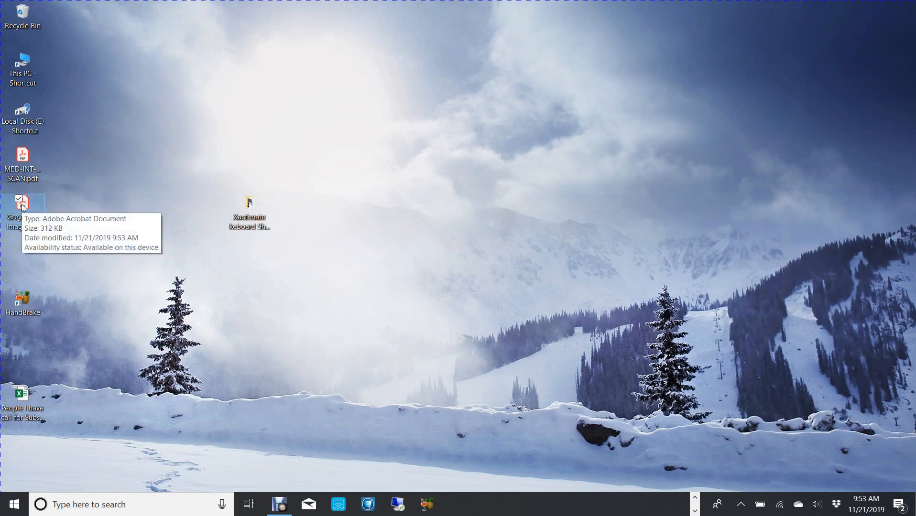
right_click(22, 206)
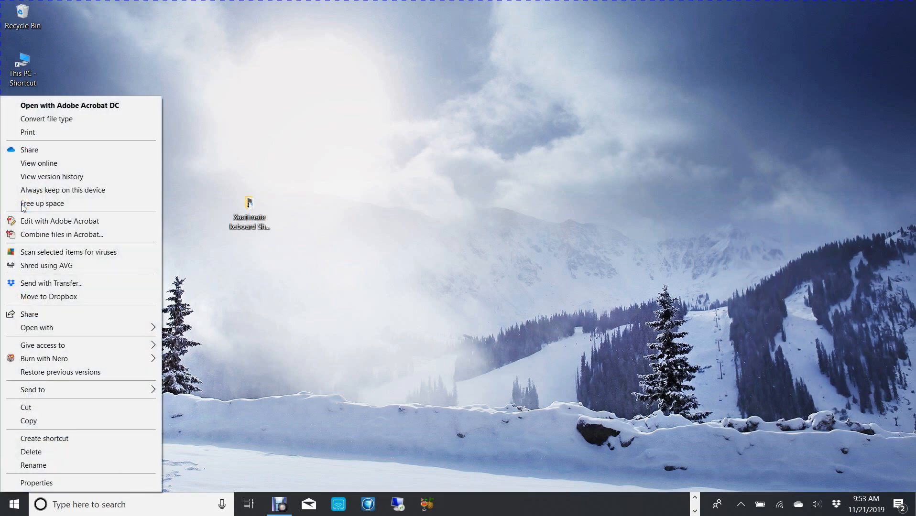
mouse_move(67, 326)
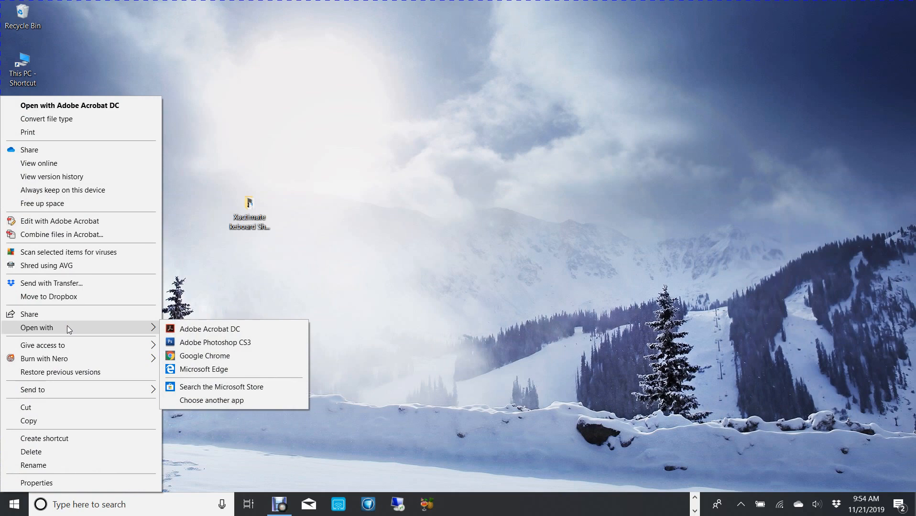
left_click(221, 348)
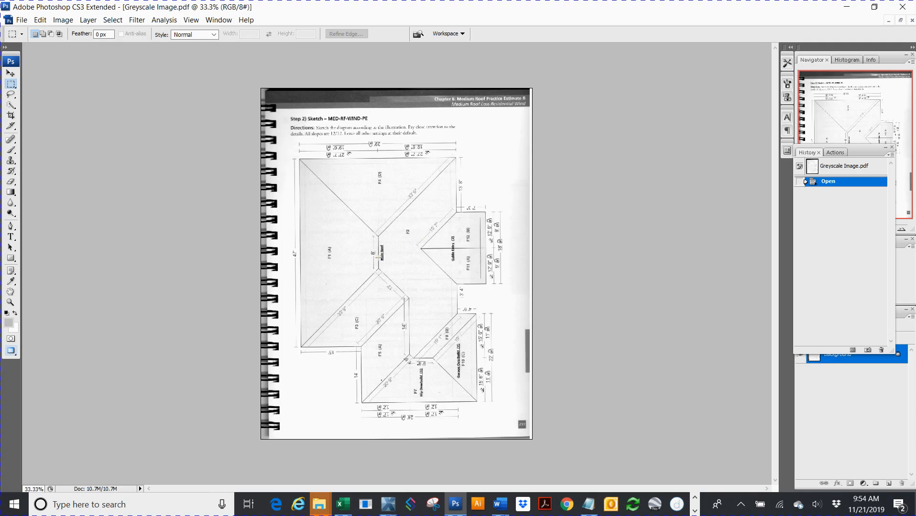
key("c")
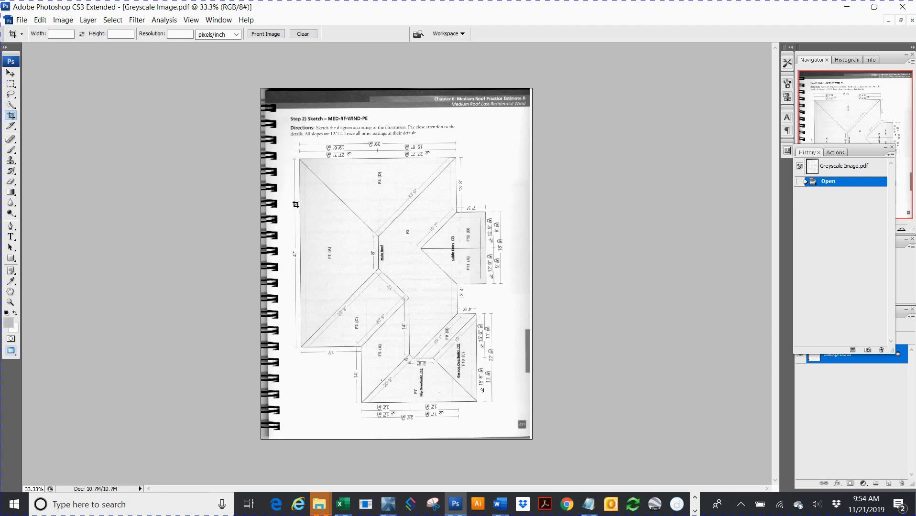
mouse_move(301, 186)
left_mouse_down()
mouse_move(434, 373)
mouse_move(499, 409)
mouse_move(503, 403)
left_mouse_up()
left_click_drag(503, 402, 503, 402)
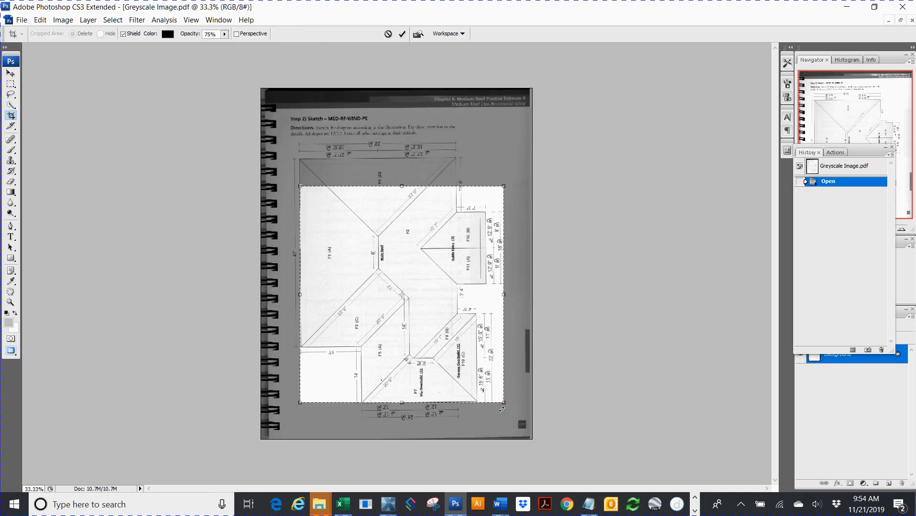
key("Escape")
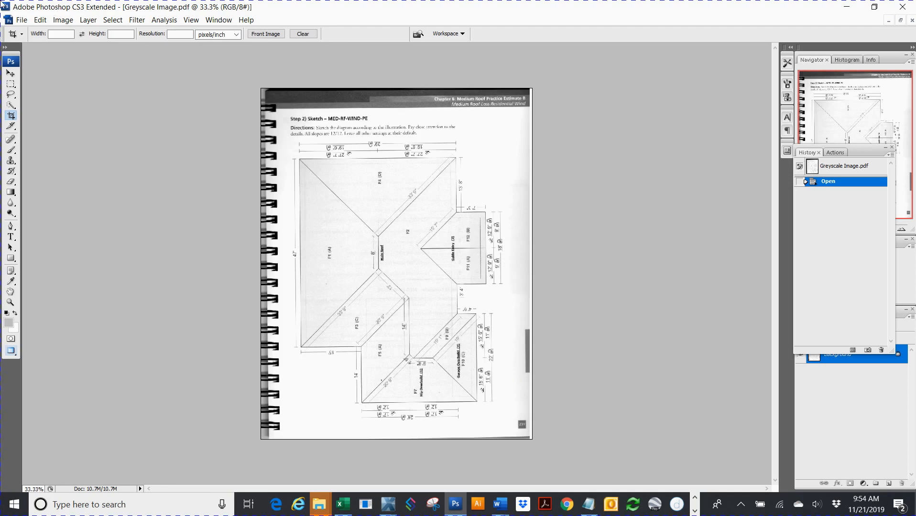
- Rotate the canvas of the scanned page by an arbitrary angle of 3° clockwise
left_click(42, 20)
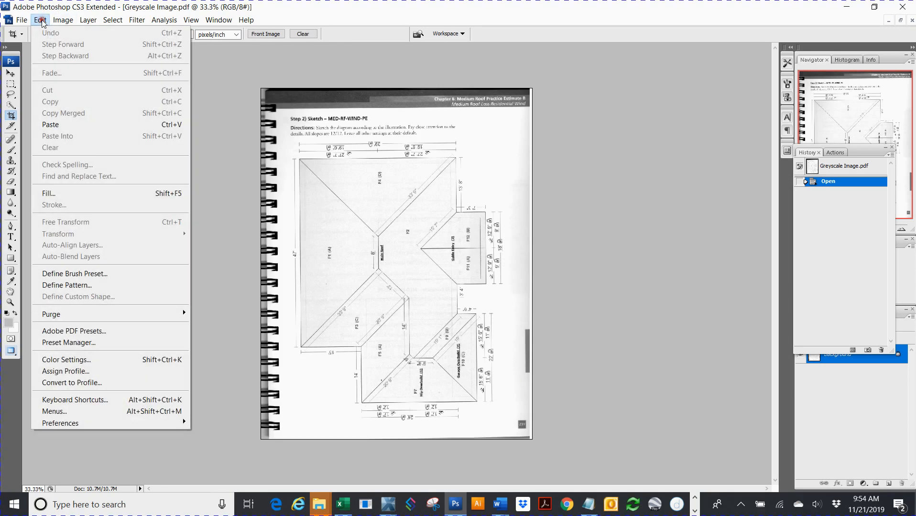
mouse_move(58, 18)
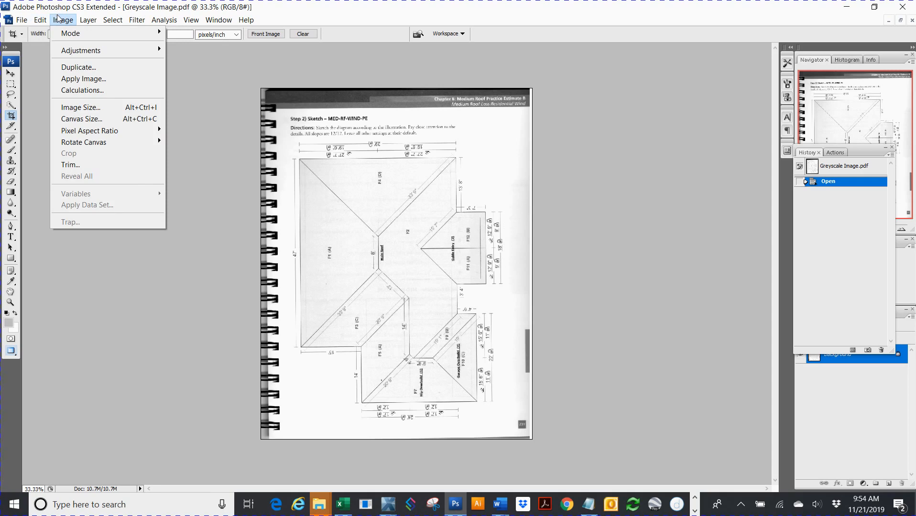
left_click(410, 120)
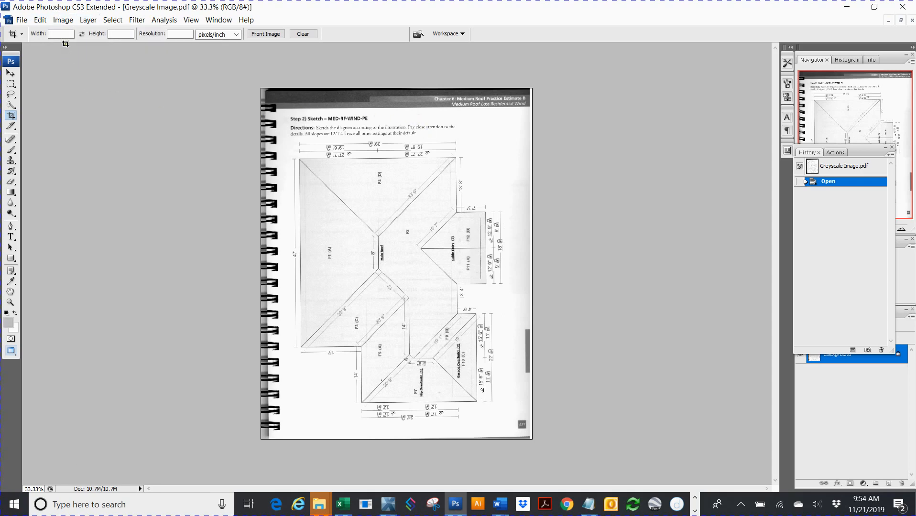
left_click(68, 21)
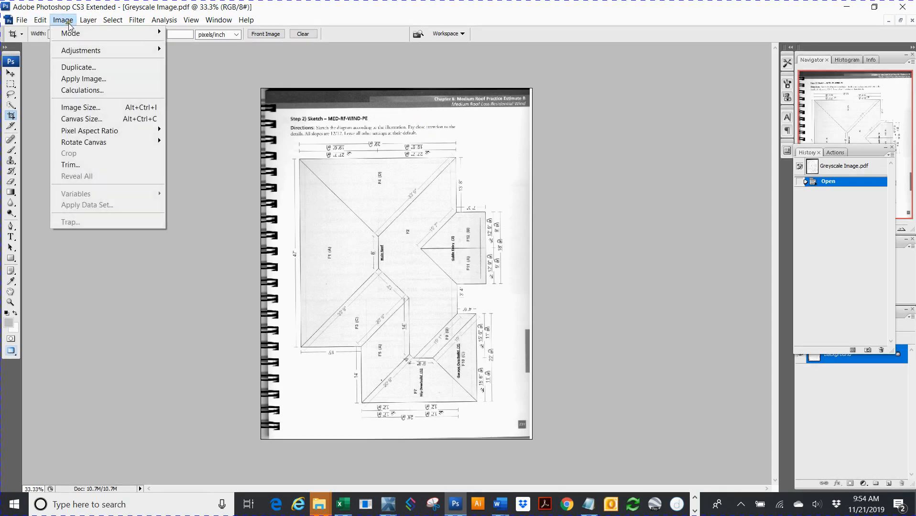
mouse_move(79, 53)
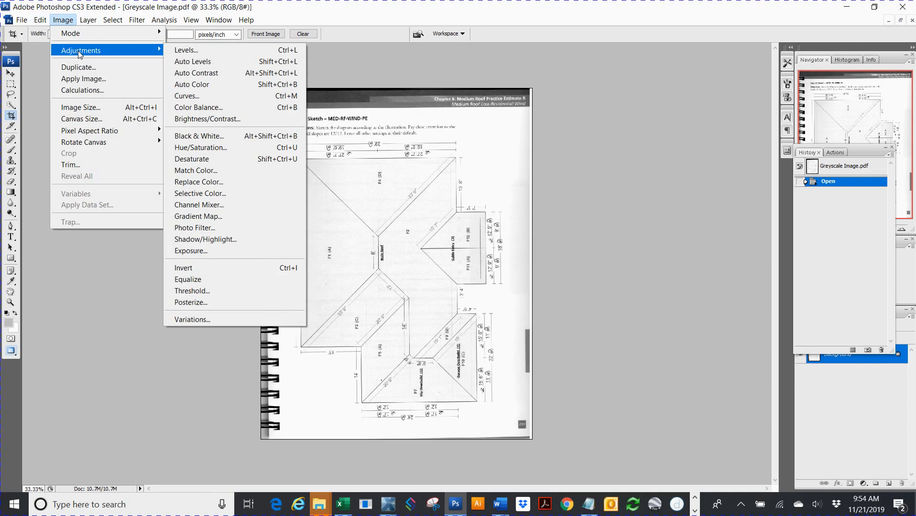
mouse_move(83, 148)
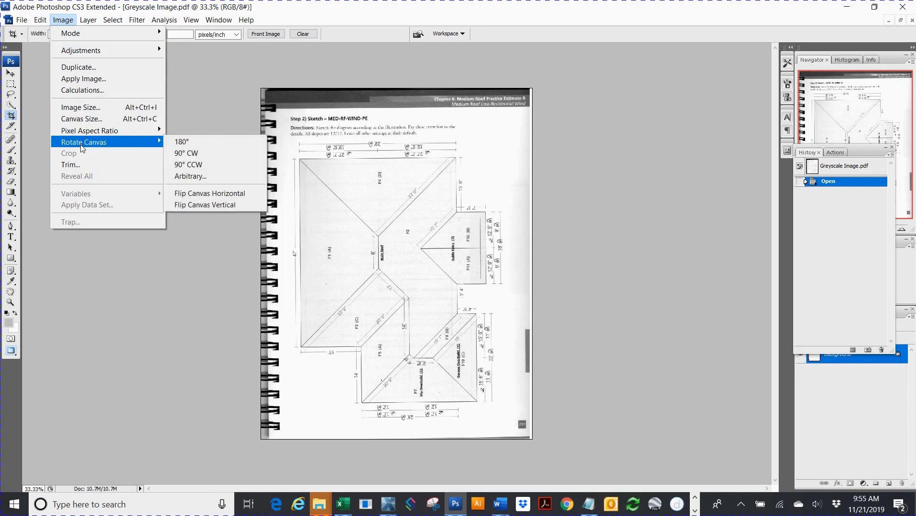
left_click(191, 177)
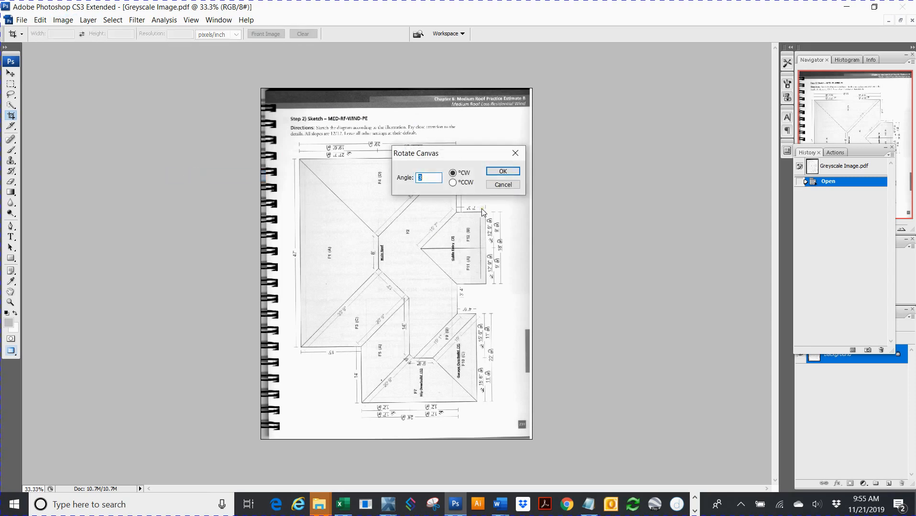
key("Return")
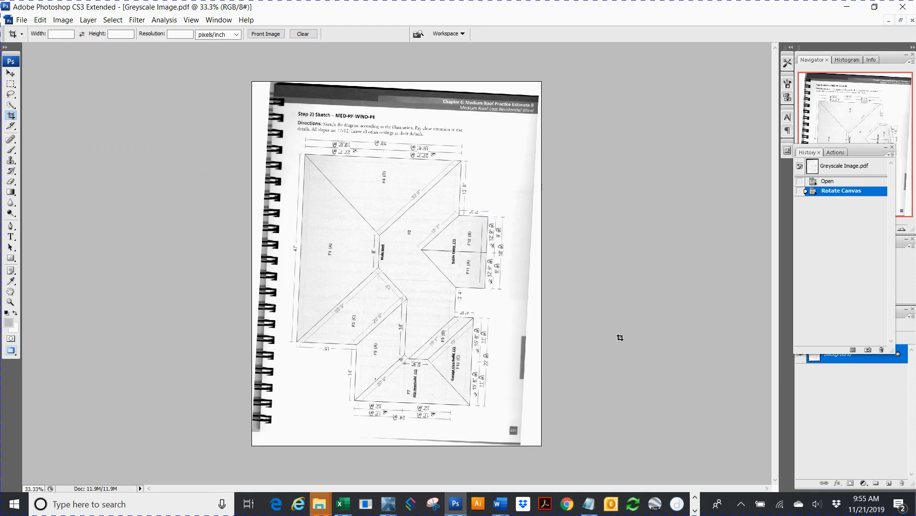
- Draw a crop frame over the roof diagram and resize and rotate it to line up with the diagram's tilted outline
left_click_drag(314, 195, 511, 416)
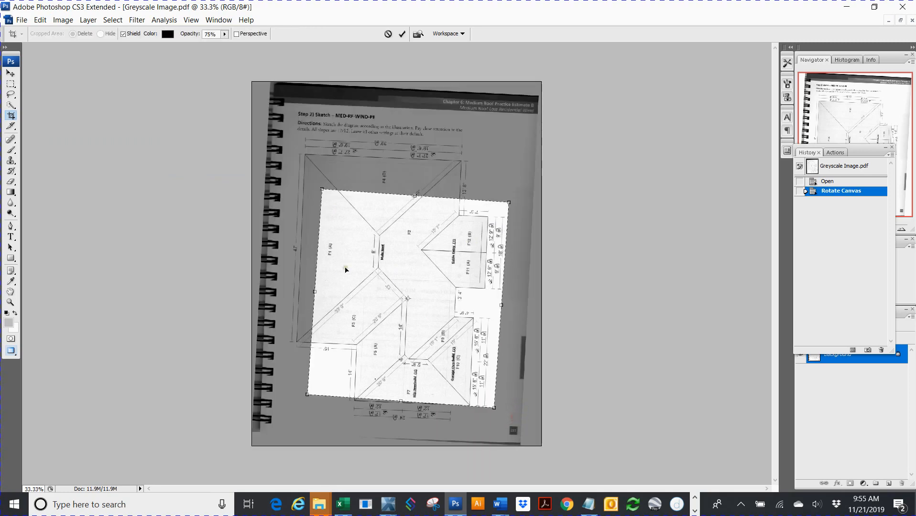
left_click_drag(313, 290, 296, 289)
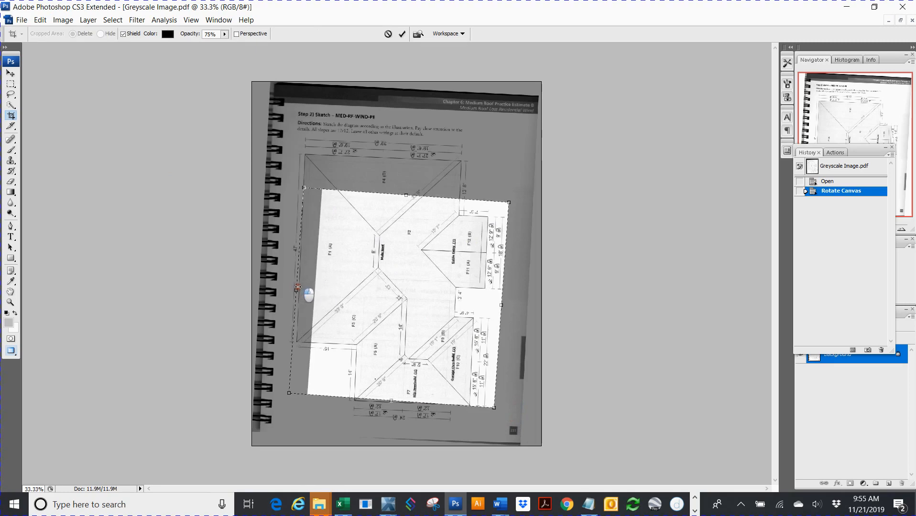
left_click_drag(410, 197, 404, 159)
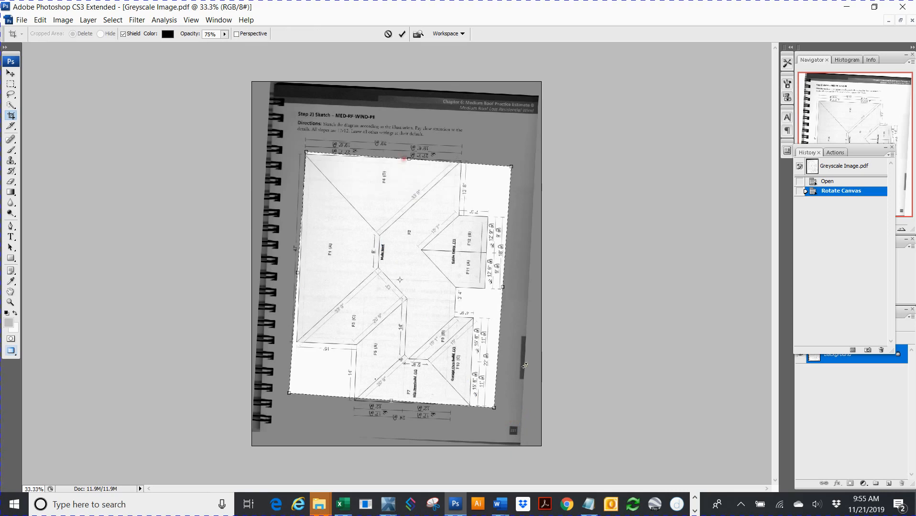
left_click_drag(508, 416, 518, 416)
left_click_drag(513, 278, 457, 282)
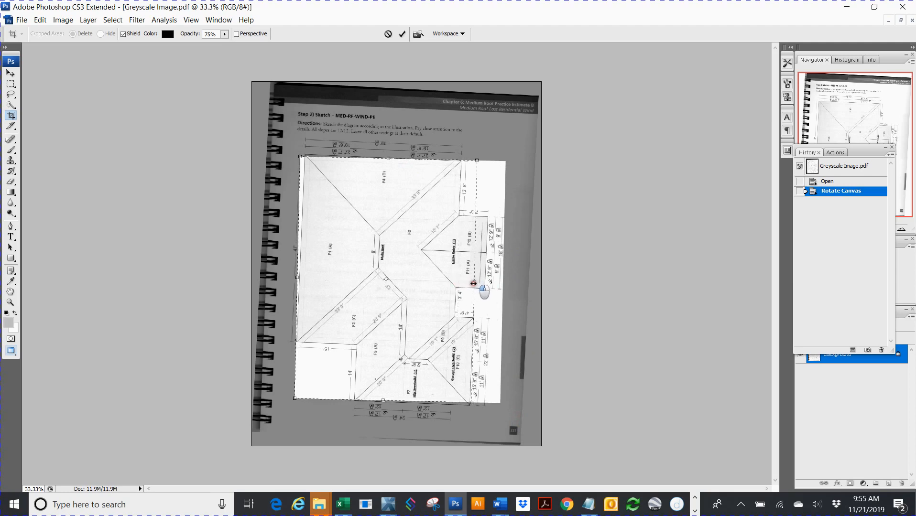
left_click_drag(473, 283, 475, 282)
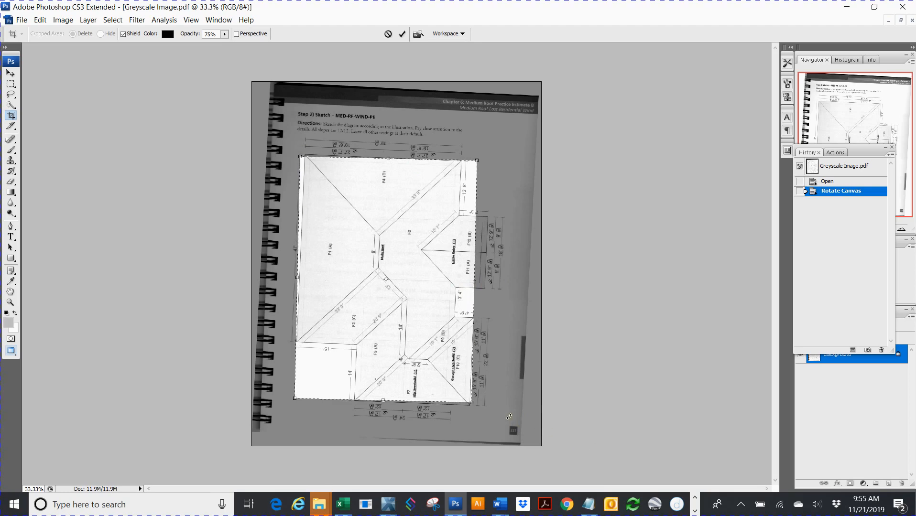
- Refine the crop frame's tilt and edges to enclose the whole roof outline with a small margin, and apply the crop
left_click_drag(495, 410, 494, 415)
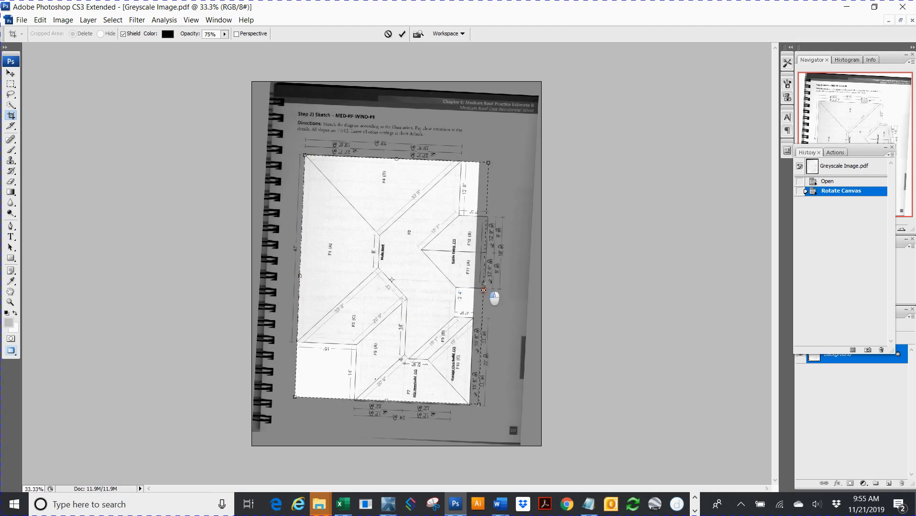
left_click_drag(388, 402, 392, 412)
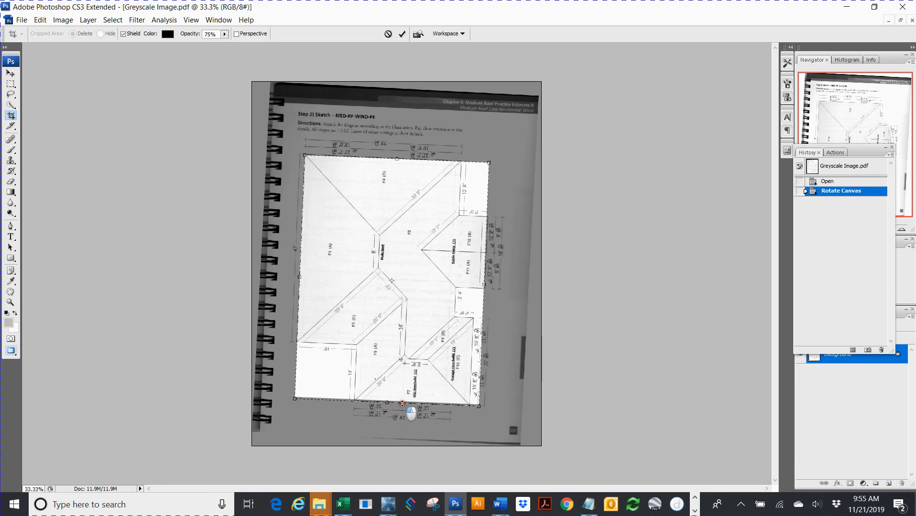
left_click_drag(402, 404, 402, 421)
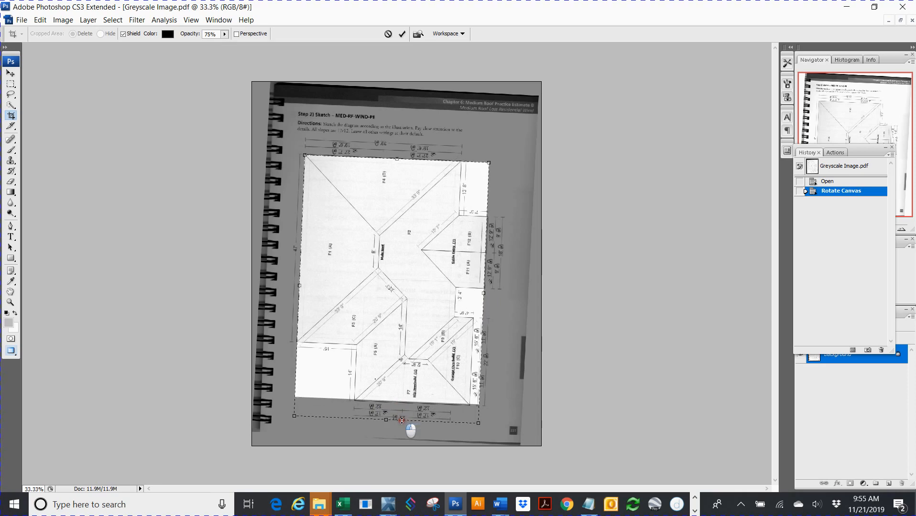
left_click_drag(402, 420, 402, 411)
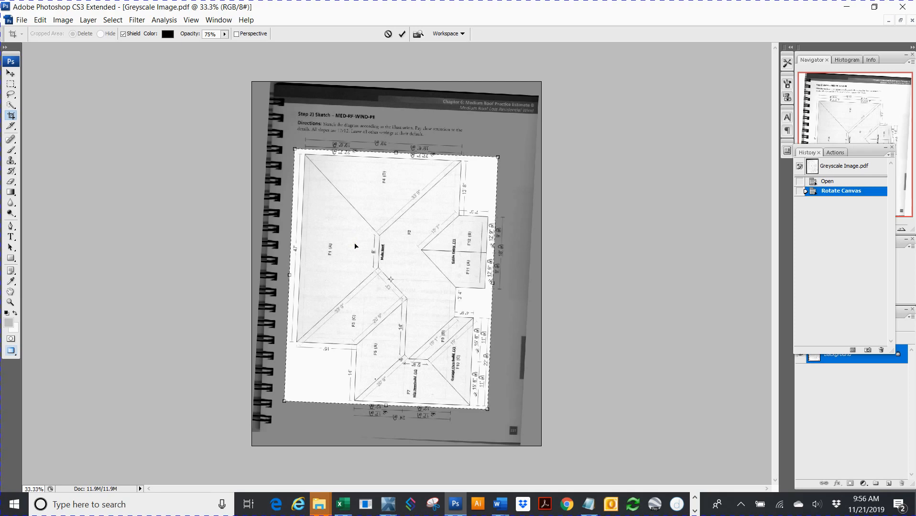
double_click(355, 247)
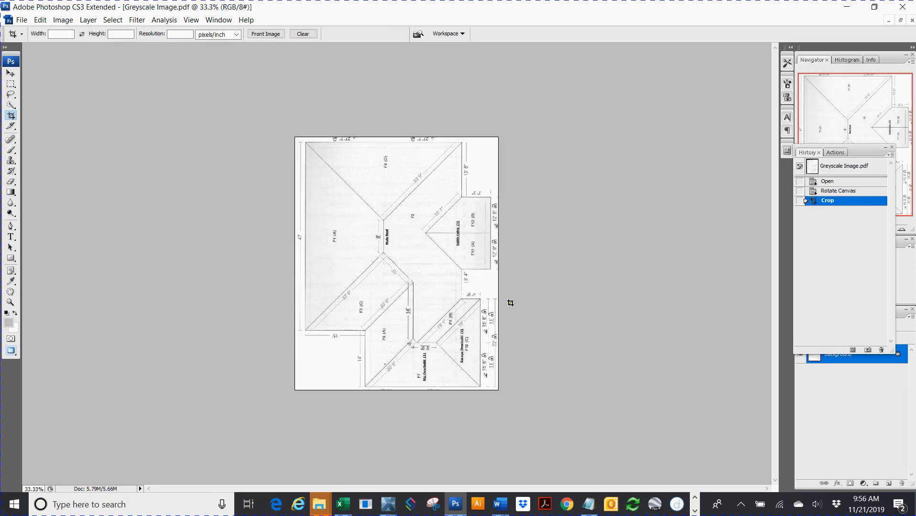
- Try to set the white point in Curves by sampling the light background areas of the roof diagram
key("ctrl+0")
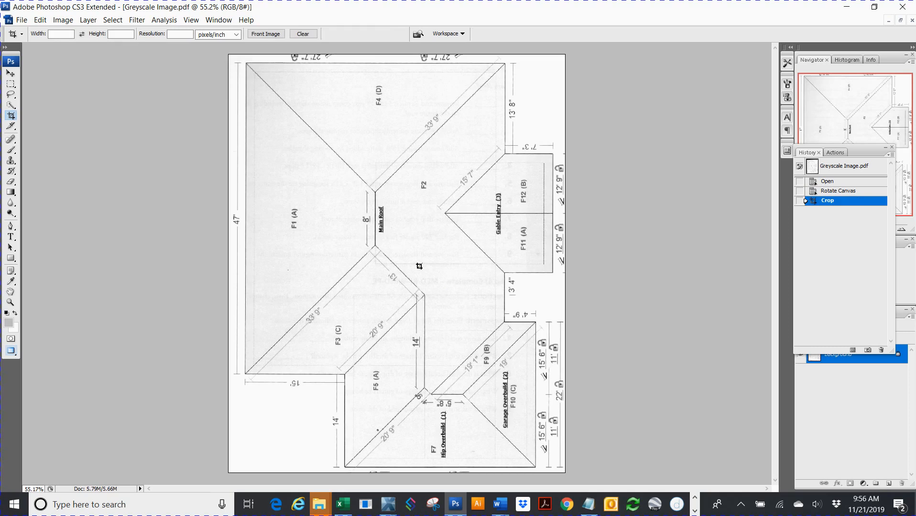
key("ctrl+m")
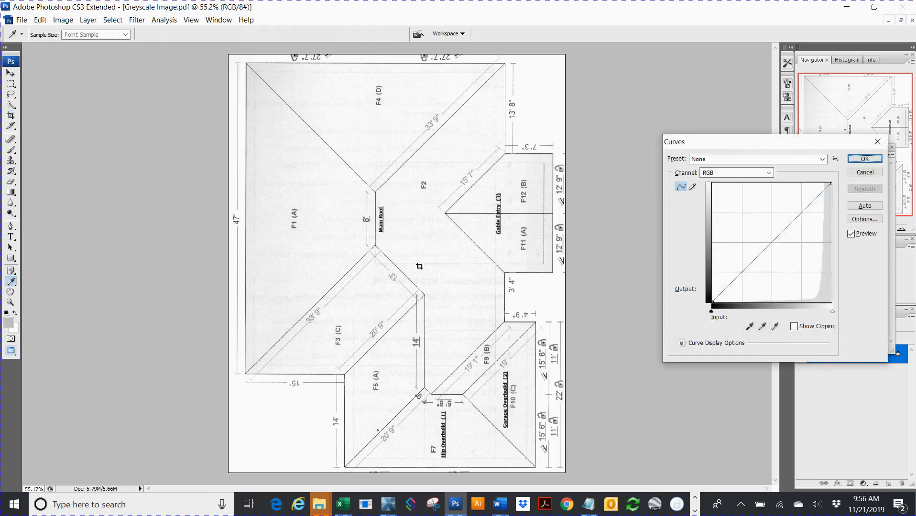
left_click(774, 330)
left_click(525, 92)
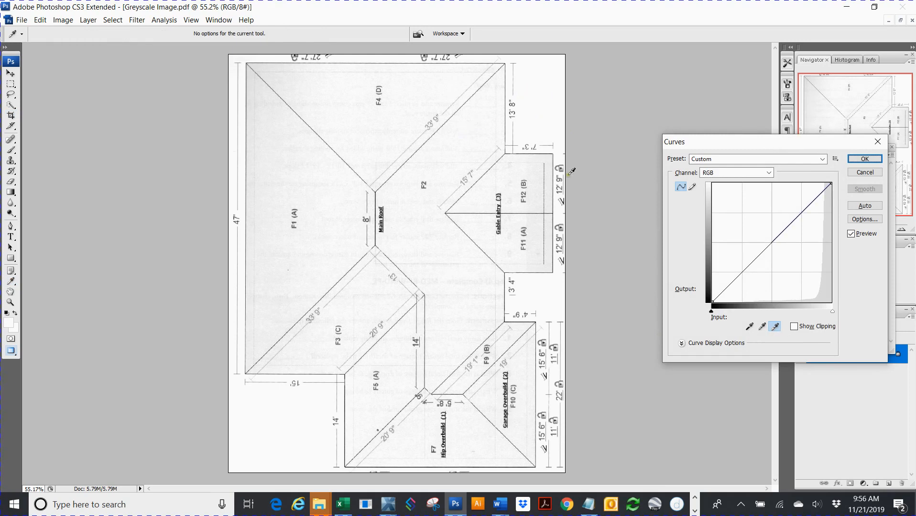
left_click(777, 327)
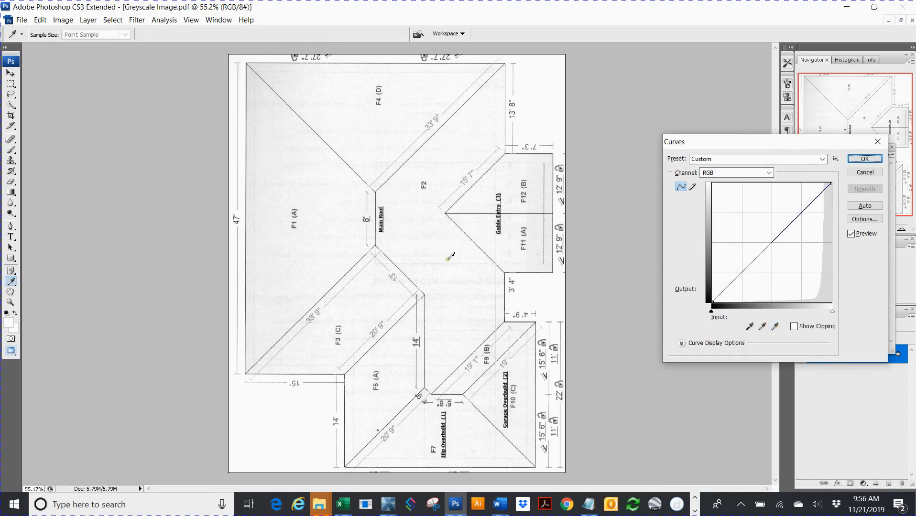
left_click(419, 221)
left_click(412, 222)
left_click(335, 229)
left_click(284, 184)
left_click(262, 102)
- Try to set the black point in Curves by sampling the dark "Main Roof" label, and cancel the adjustment
left_click(750, 326)
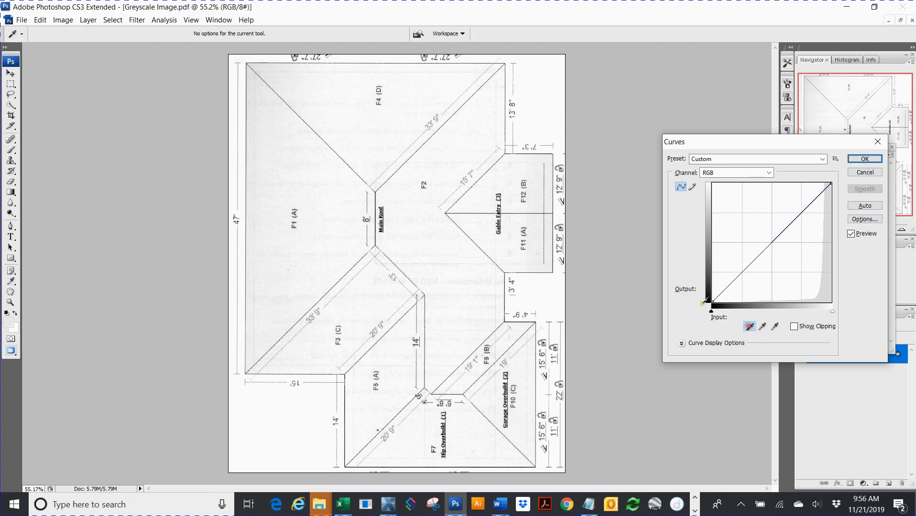
left_click(400, 216)
left_click(385, 209)
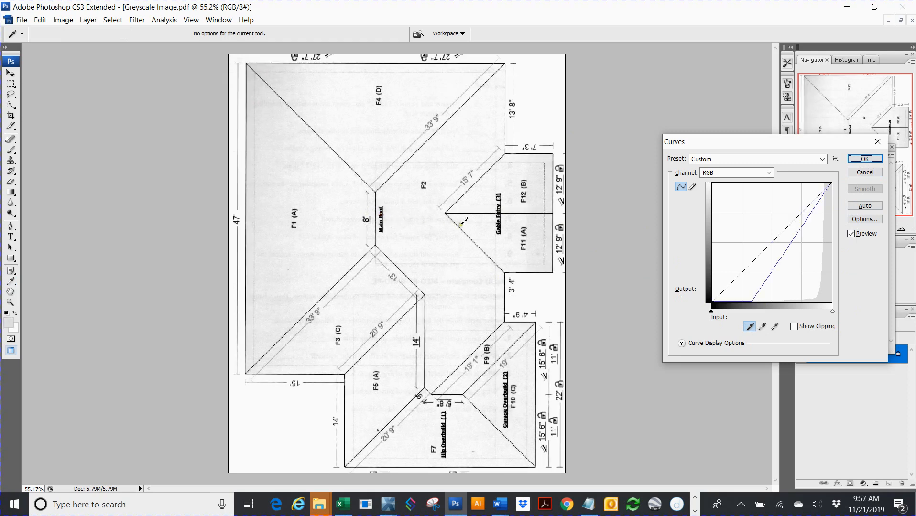
left_click(865, 172)
key("c")
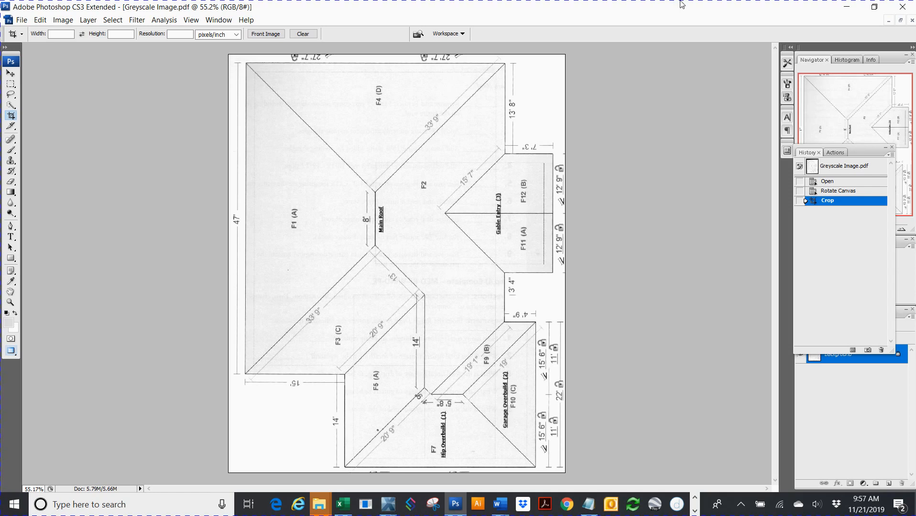
- Convert the cropped roof diagram to Grayscale mode, discarding the color information
left_click(69, 20)
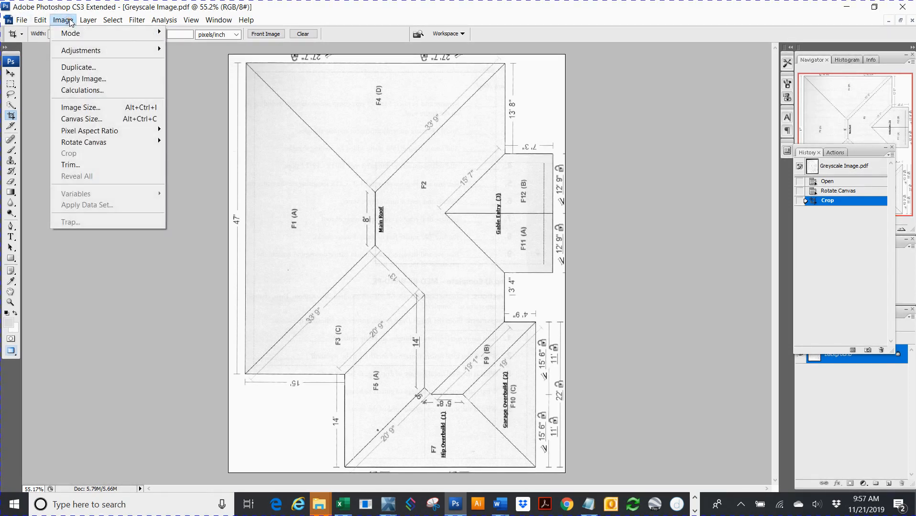
mouse_move(71, 33)
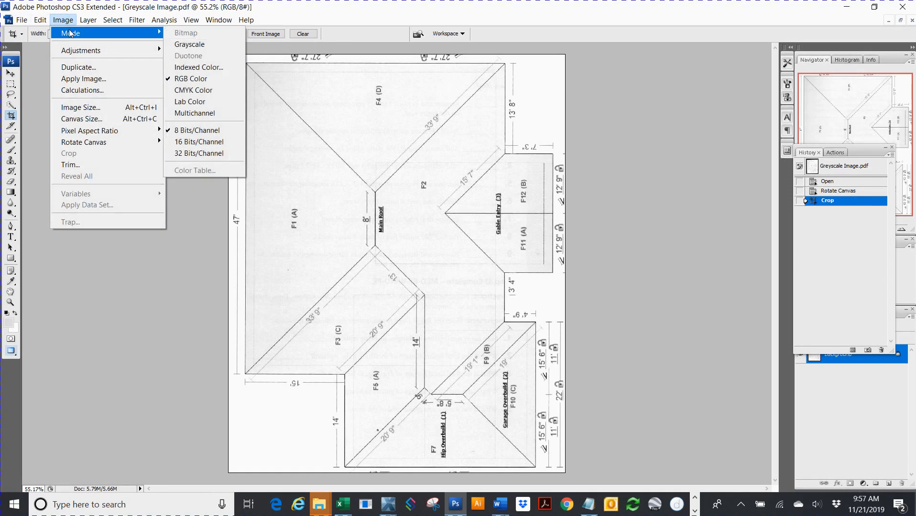
left_click(183, 49)
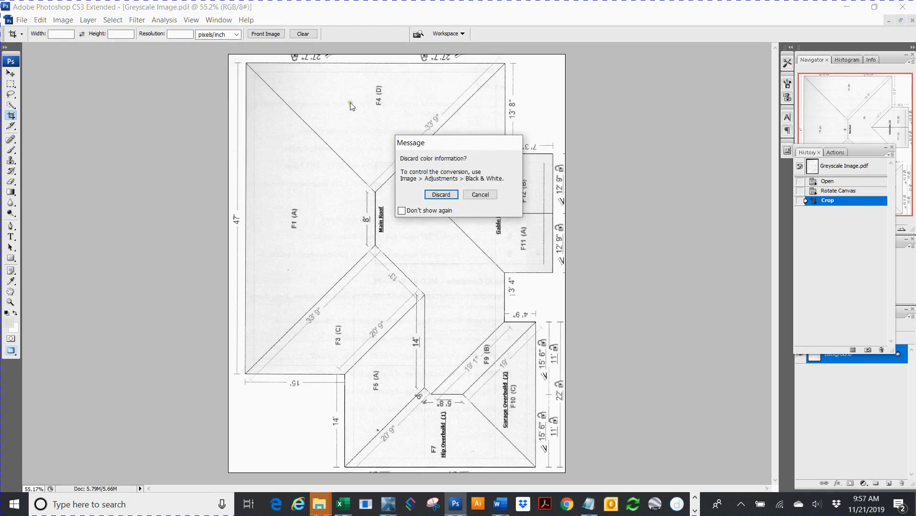
left_click(441, 195)
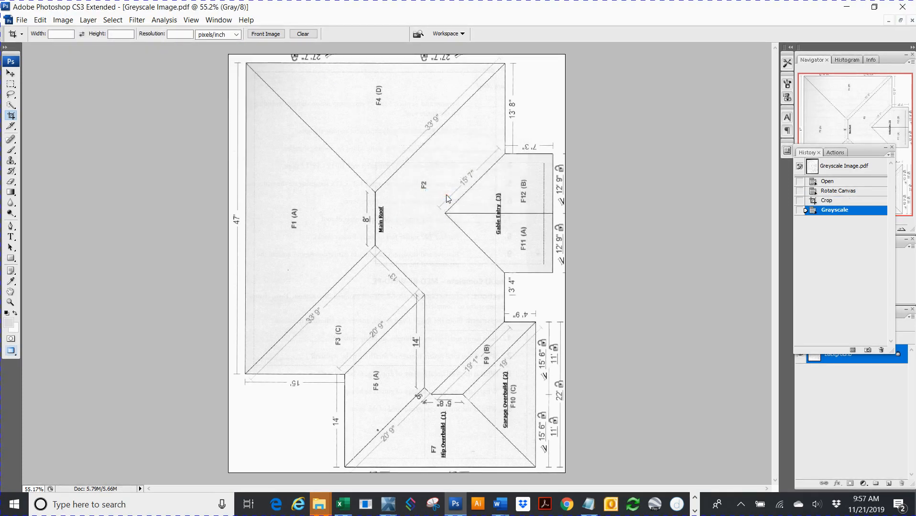
- Convert the diagram to a Monotone duotone with its ink color set to 100% magenta and 0% yellow
left_click(63, 20)
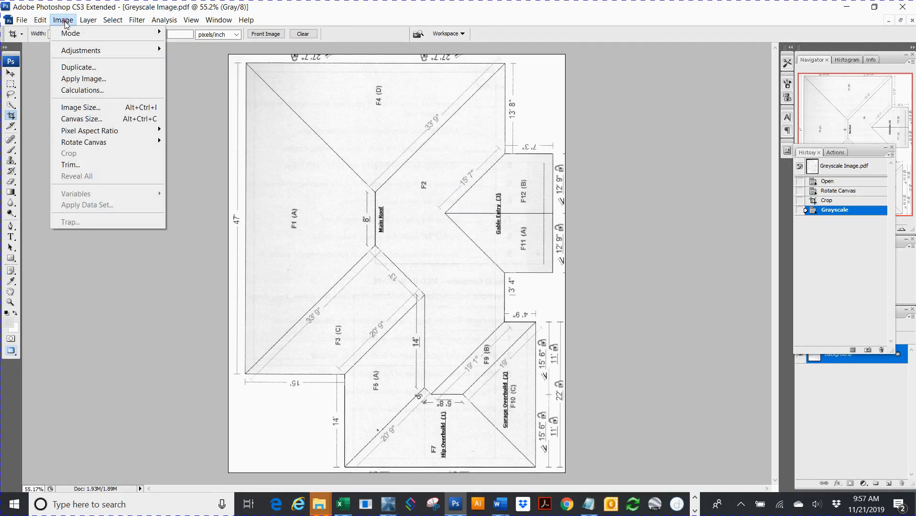
mouse_move(71, 36)
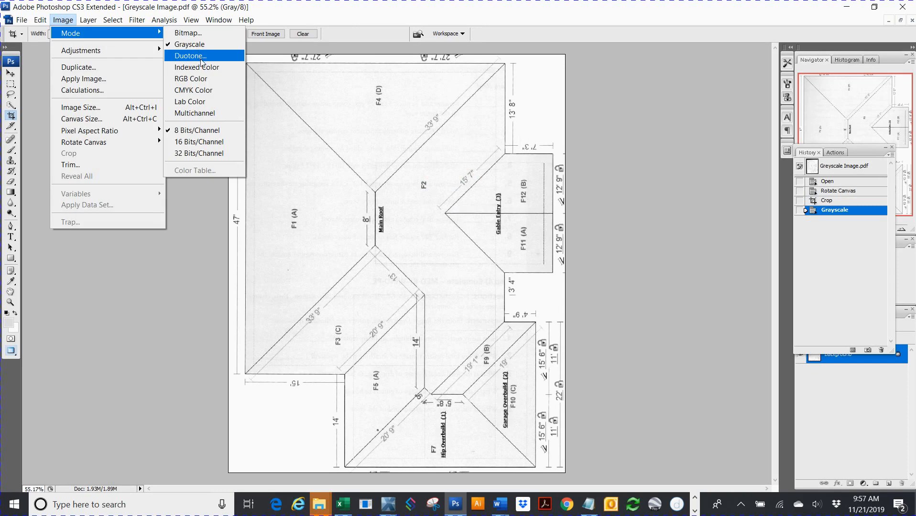
left_click(201, 56)
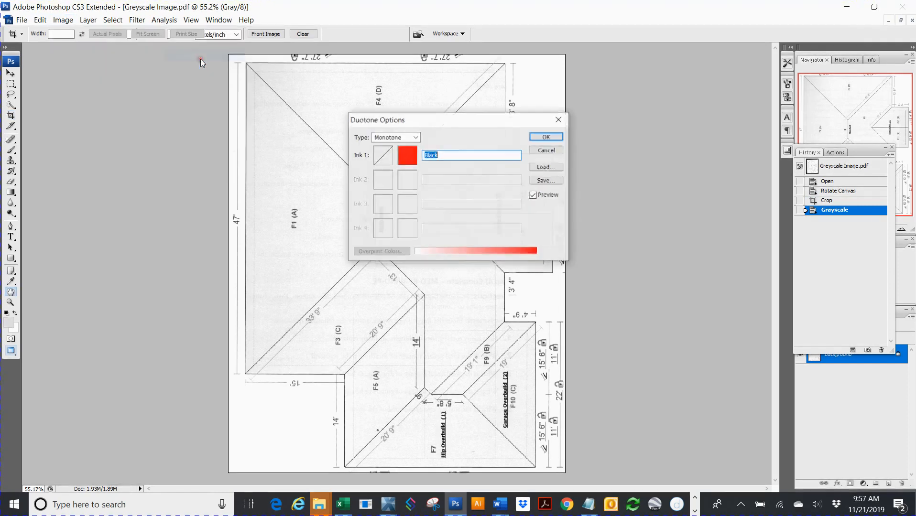
left_click(414, 160)
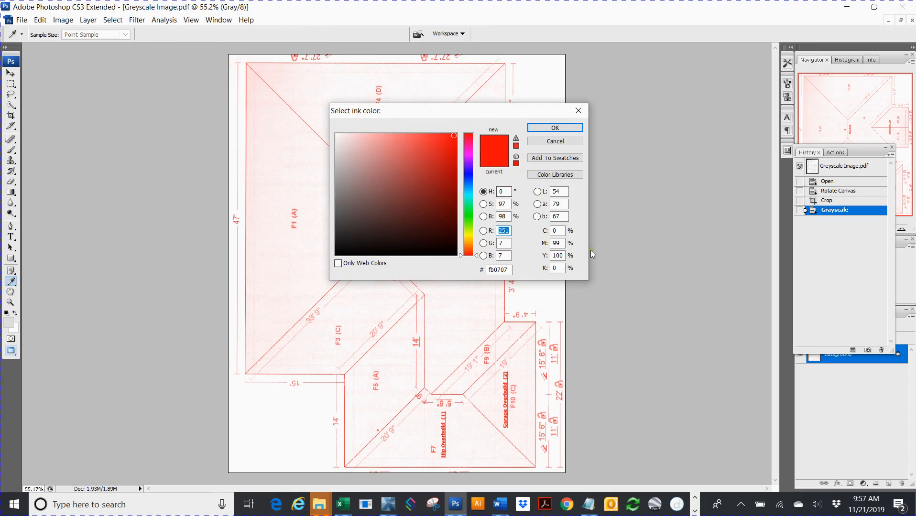
double_click(558, 243)
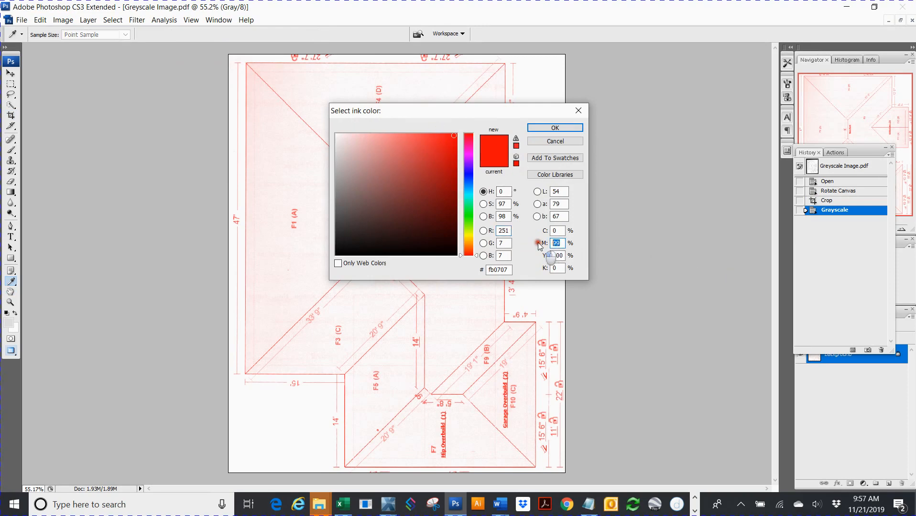
type("100")
key("Tab")
type("0")
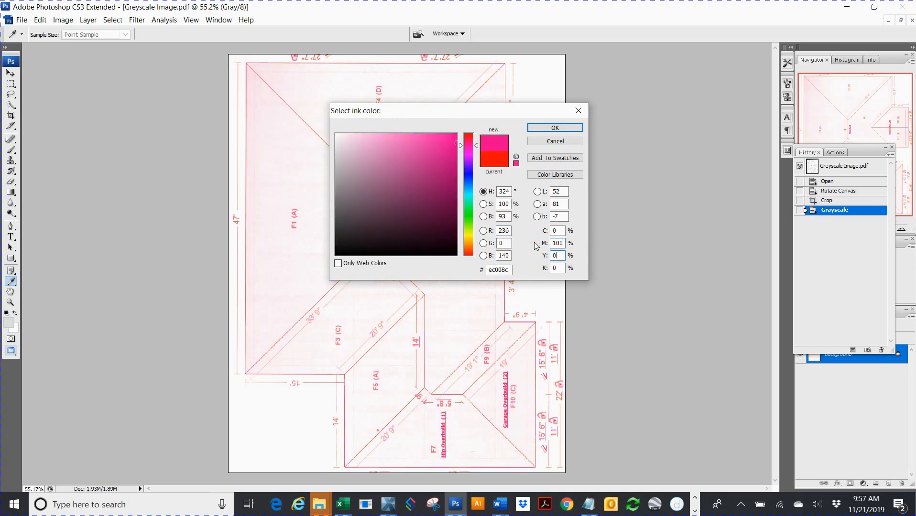
left_click(562, 128)
left_click(546, 137)
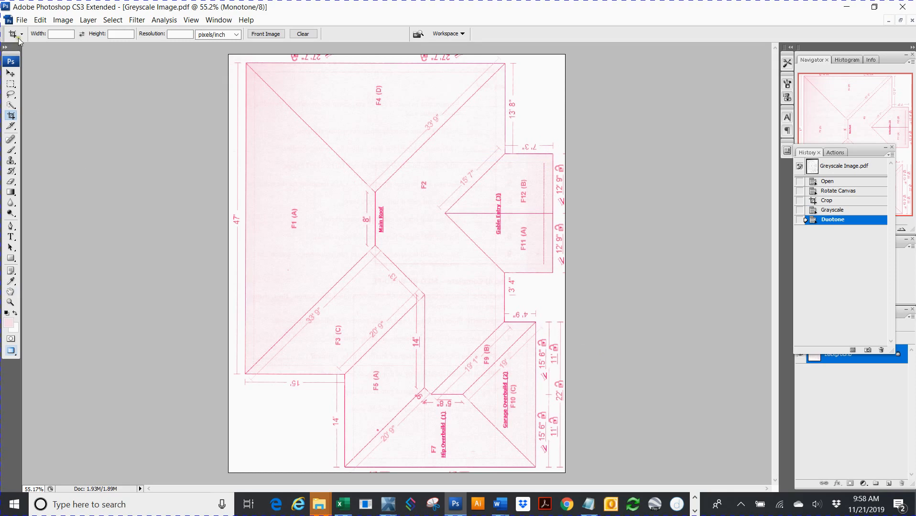
left_click(22, 21)
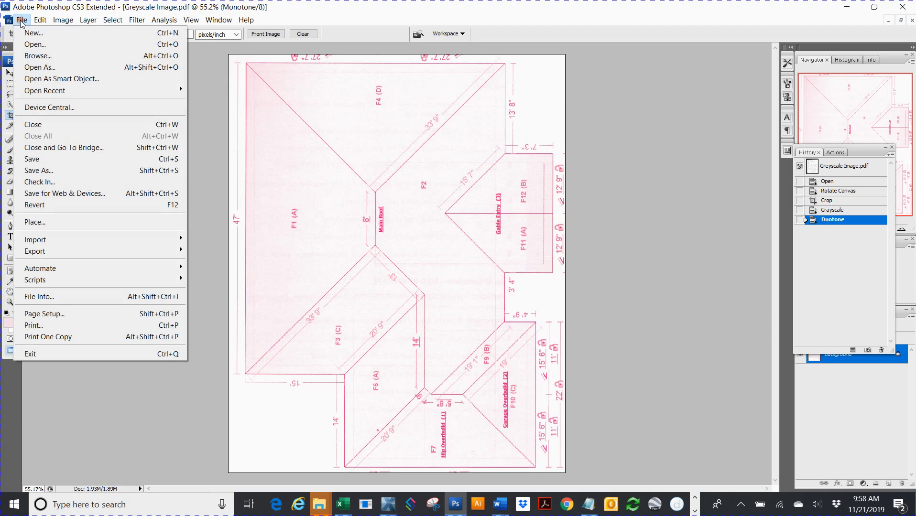
left_click(27, 172)
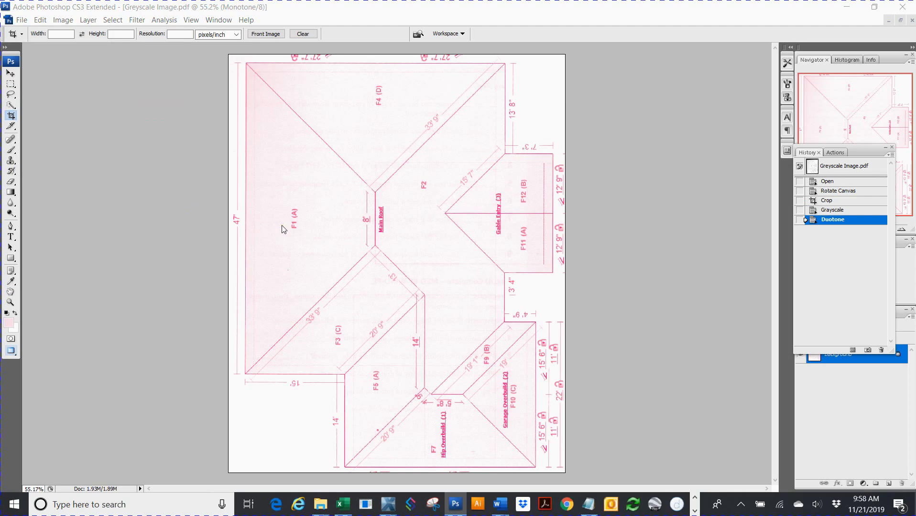
left_click(432, 261)
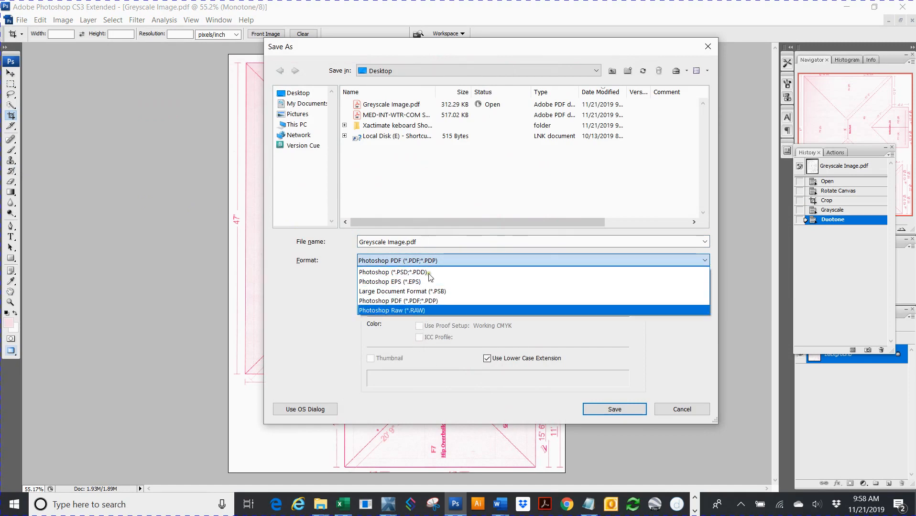
left_click(679, 405)
left_click(680, 410)
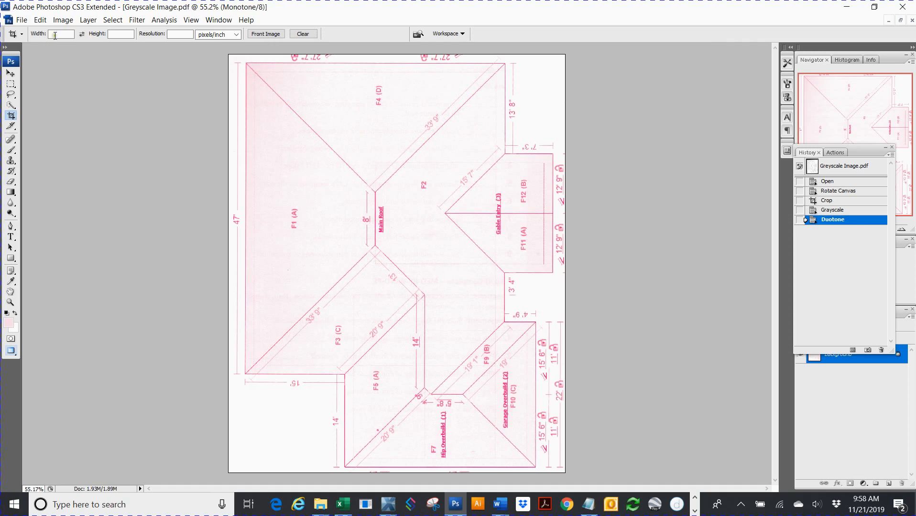
- Convert the magenta monotone diagram to RGB Color mode
left_click(63, 21)
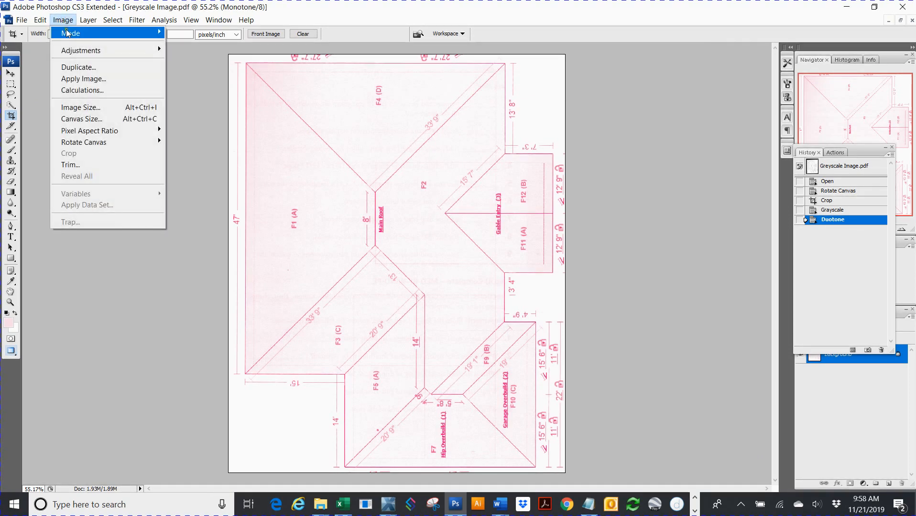
mouse_move(67, 33)
mouse_move(84, 20)
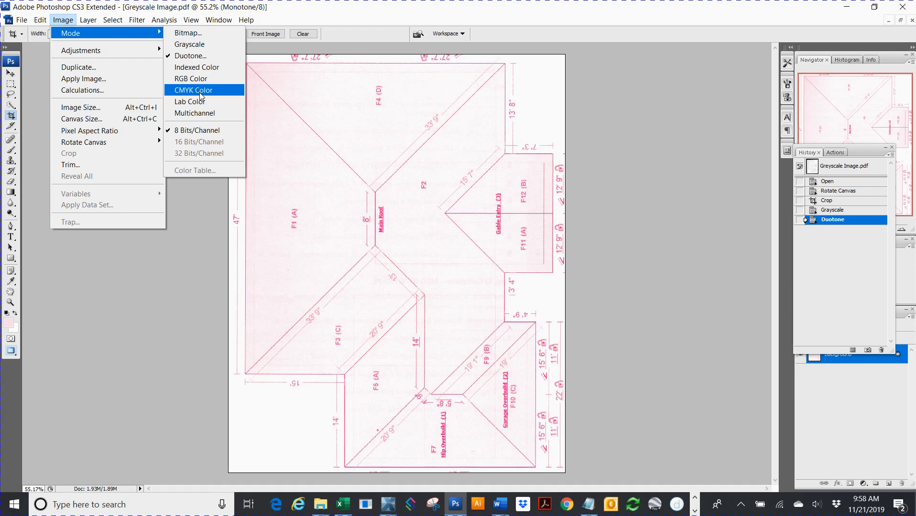
left_click(200, 82)
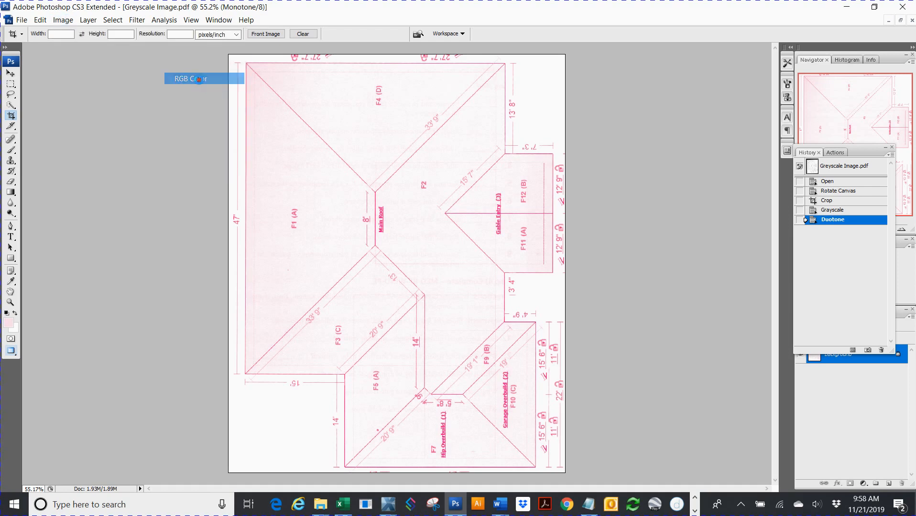
- Save the magenta roof diagram to the Desktop as the JPEG file Greyscale Image.jpg, and close the document
left_click(22, 20)
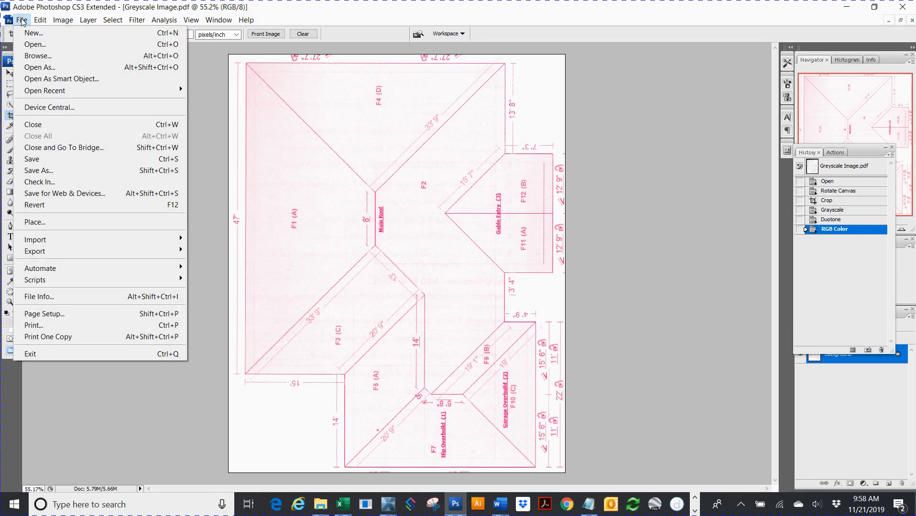
left_click(47, 171)
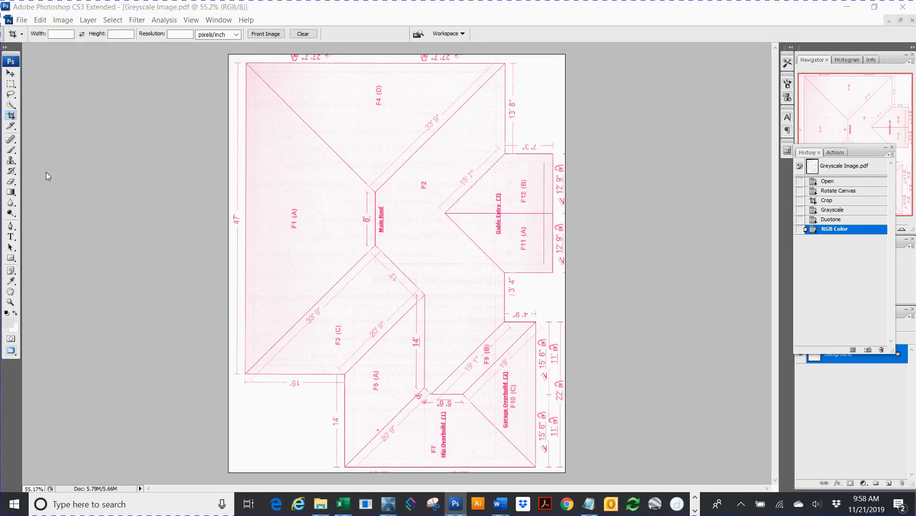
left_click(380, 261)
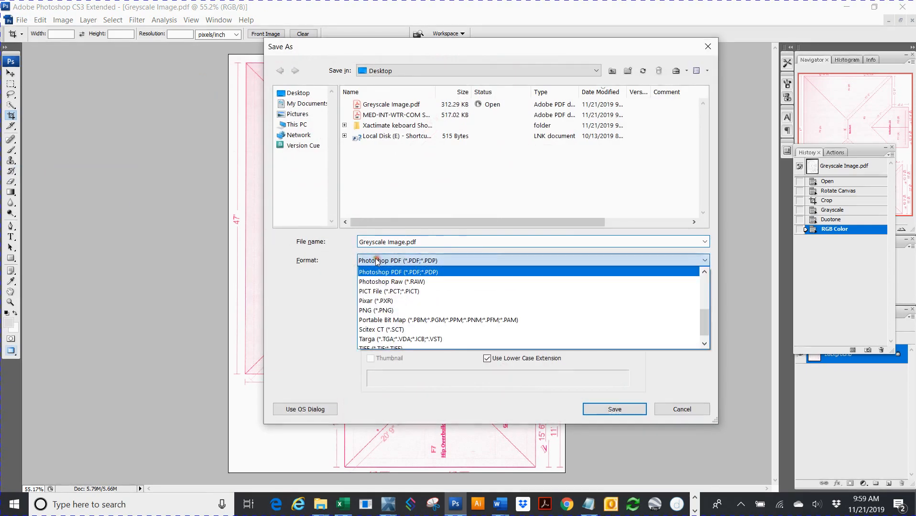
scroll(460, 320, "up", 4)
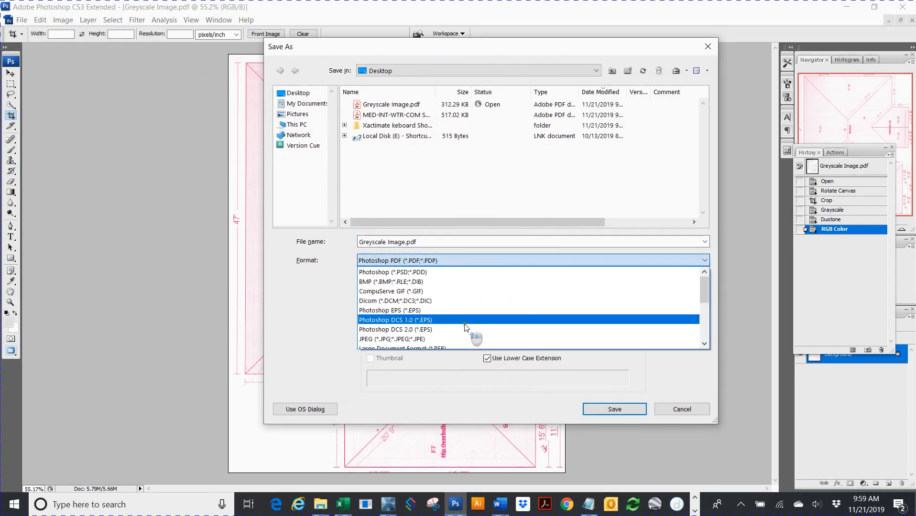
scroll(423, 330, "down", 3)
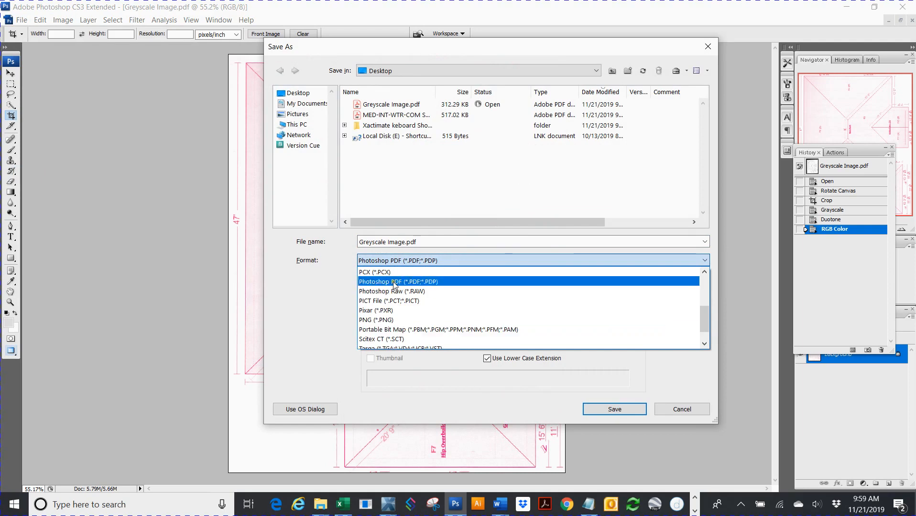
scroll(397, 291, "up", 3)
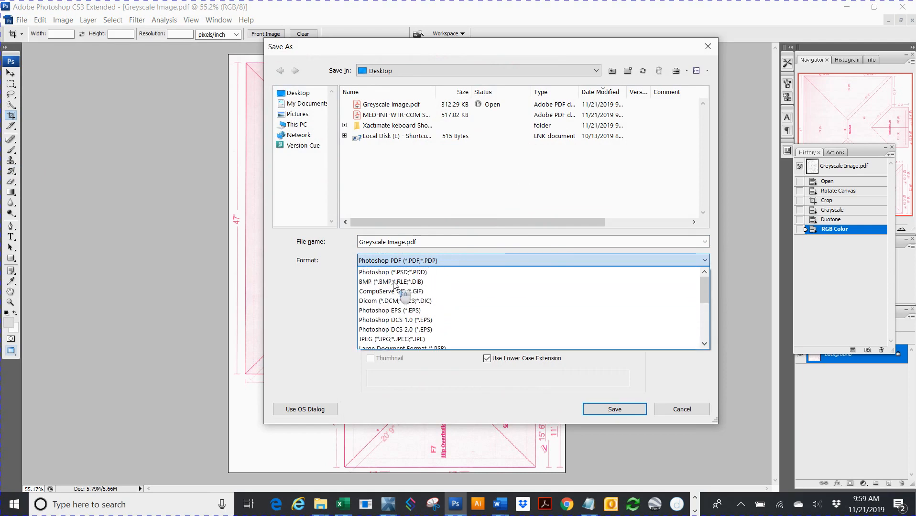
left_click(389, 340)
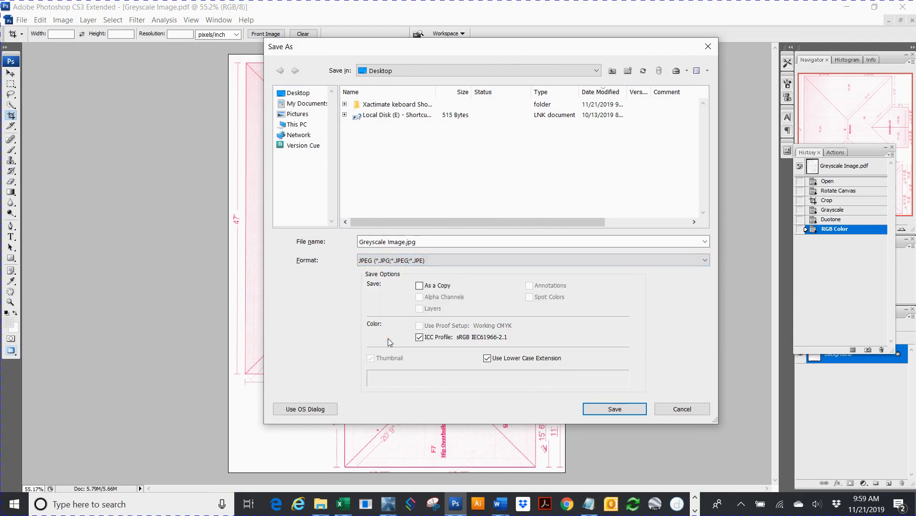
left_click(615, 410)
key("h")
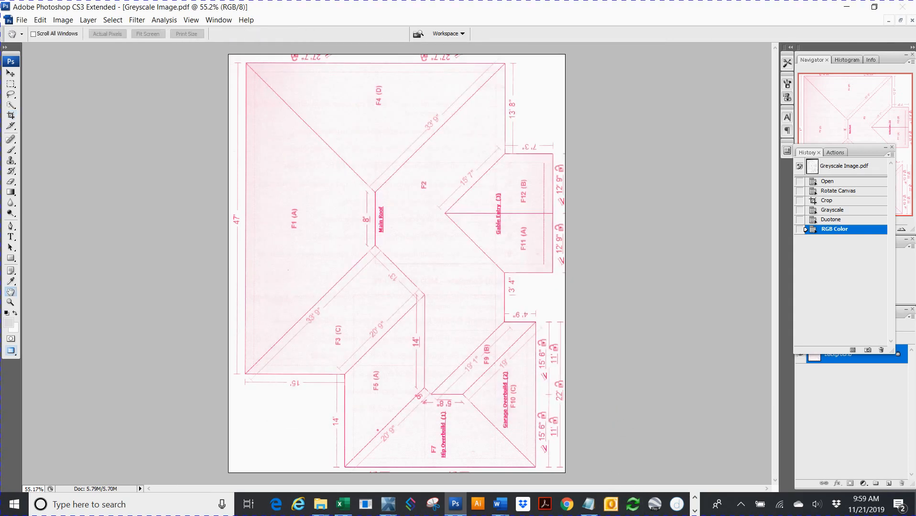
key("c")
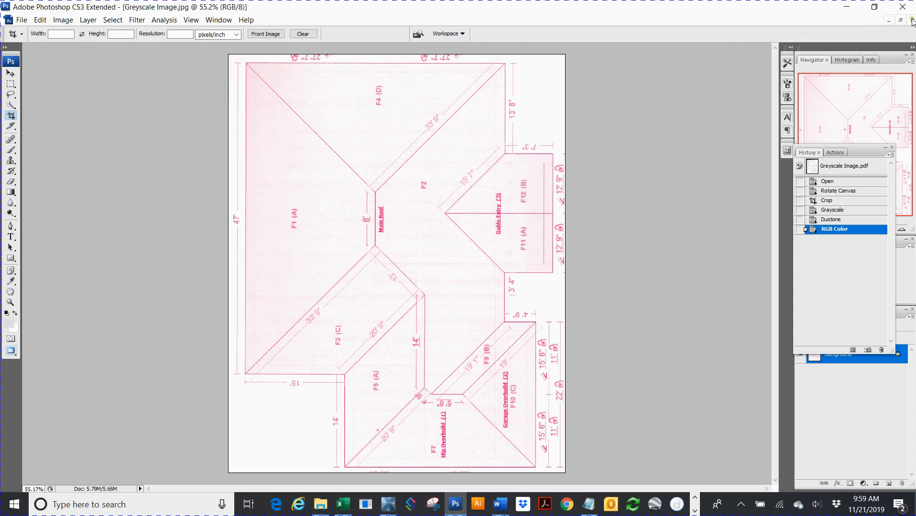
left_click(912, 21)
left_click(844, 6)
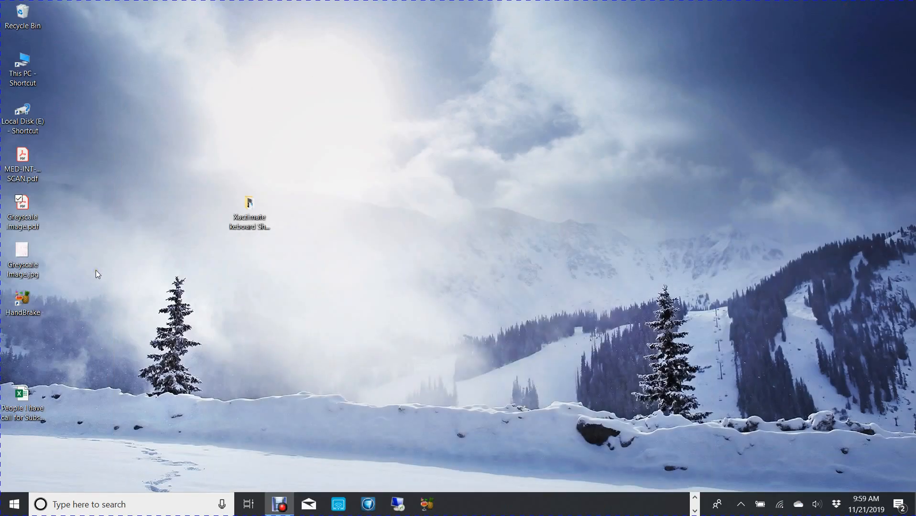
right_click(22, 211)
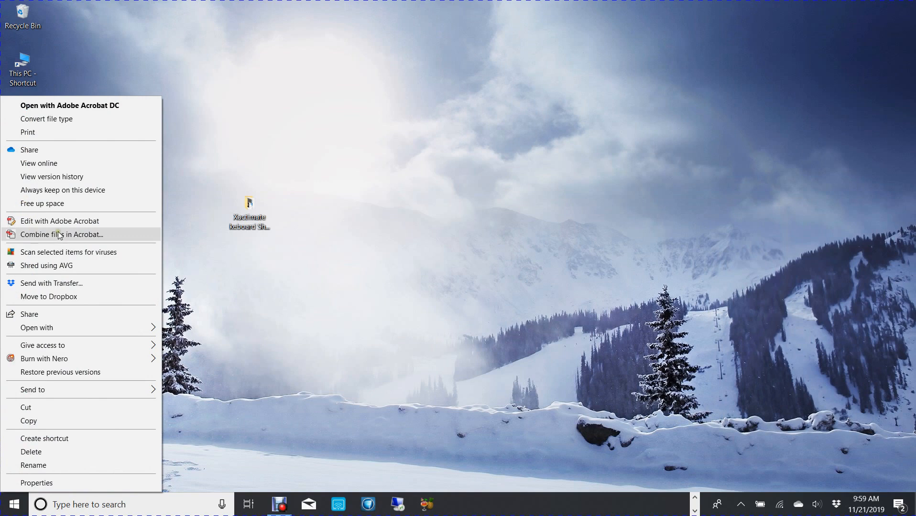
mouse_move(99, 330)
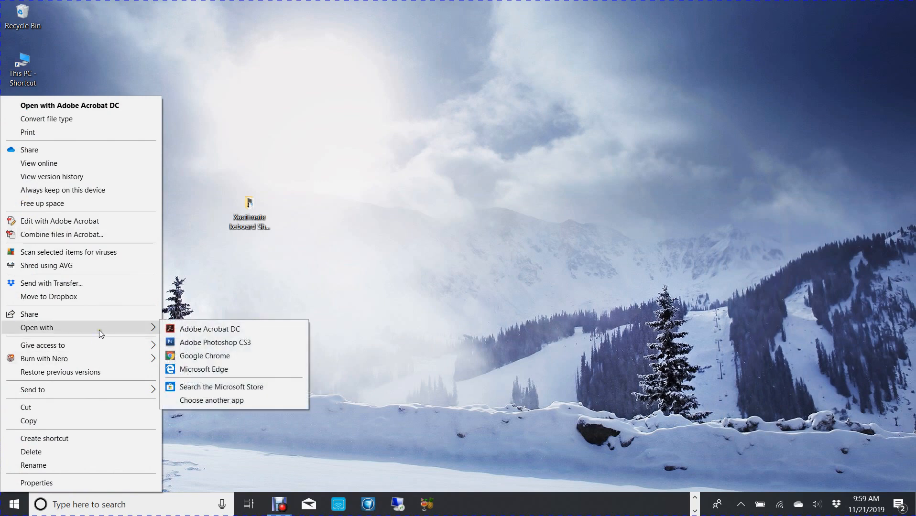
left_click(221, 343)
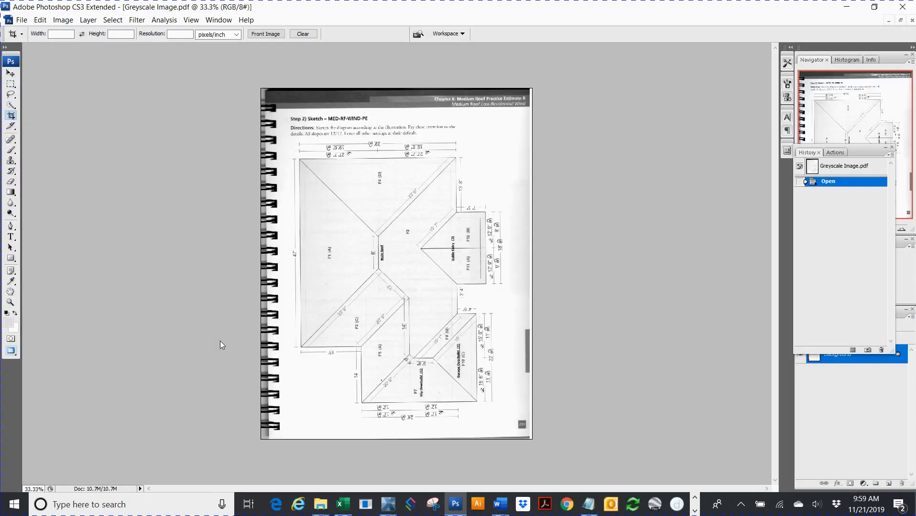
left_click(912, 22)
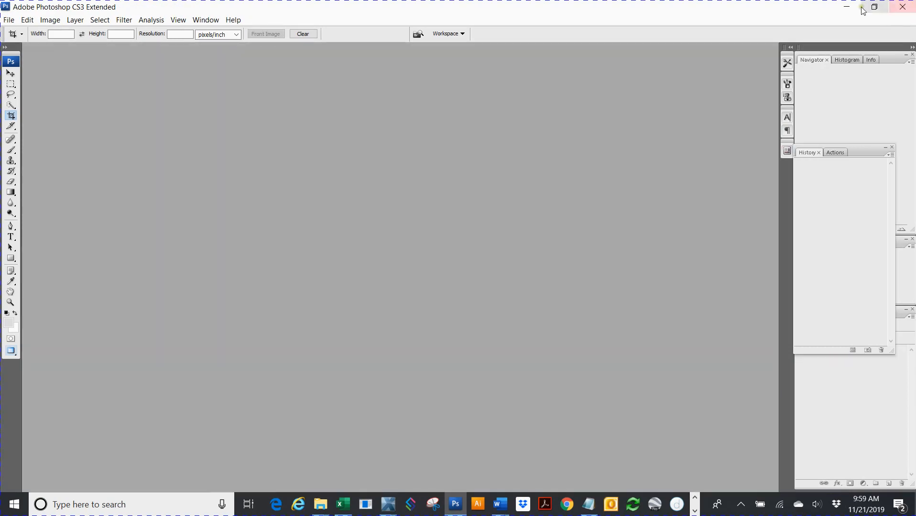
left_click(847, 7)
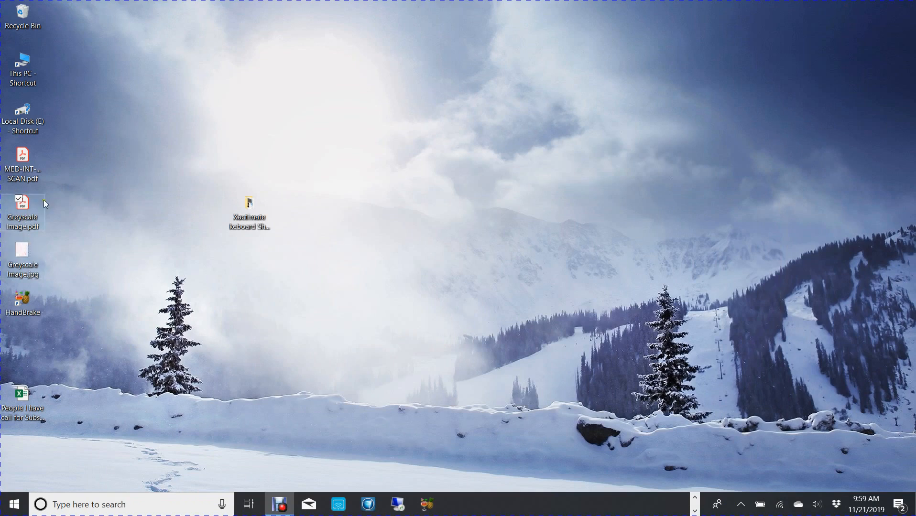
- Open the desktop file MED-INT-WTR-COM SCAN.pdf in Adobe Photoshop CS3
right_click(24, 158)
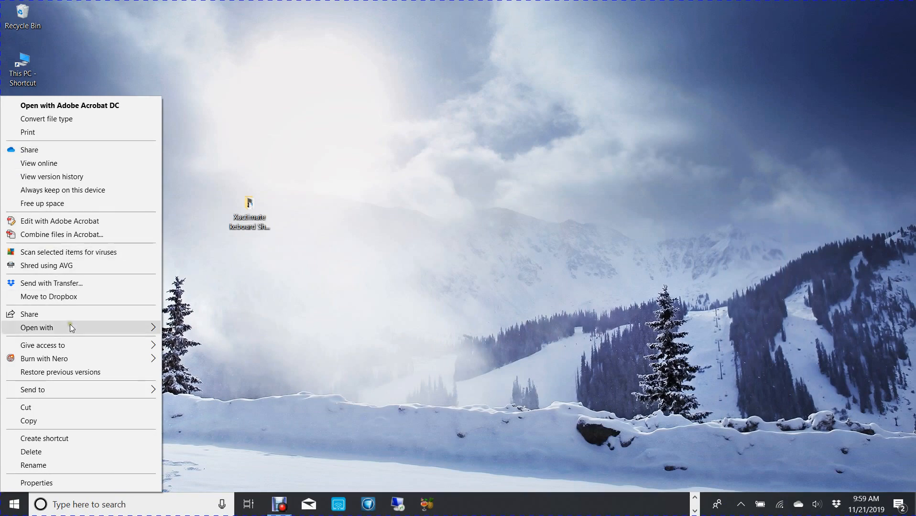
mouse_move(72, 327)
left_click(217, 342)
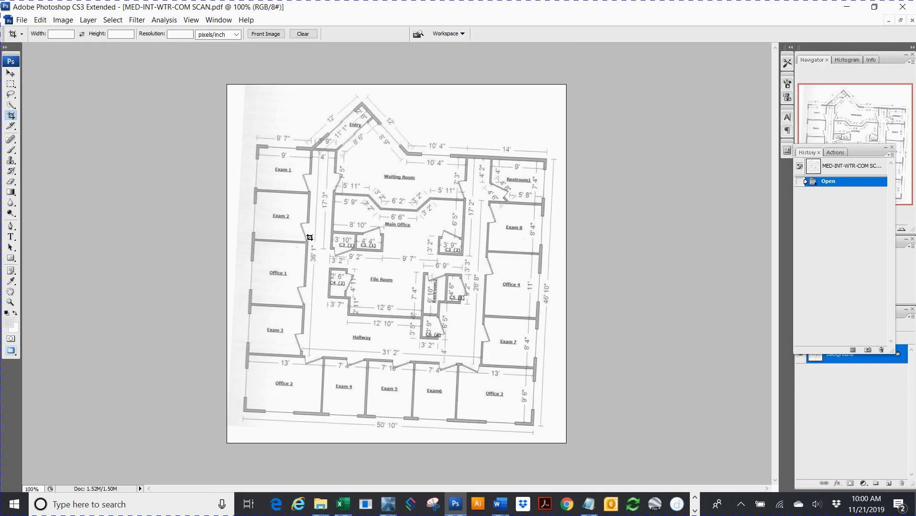
- Crop the scanned floor plan with a frame rotated to match its tilted walls, keeping all rooms, the entry and the outer dimensions
left_click_drag(293, 222, 521, 428)
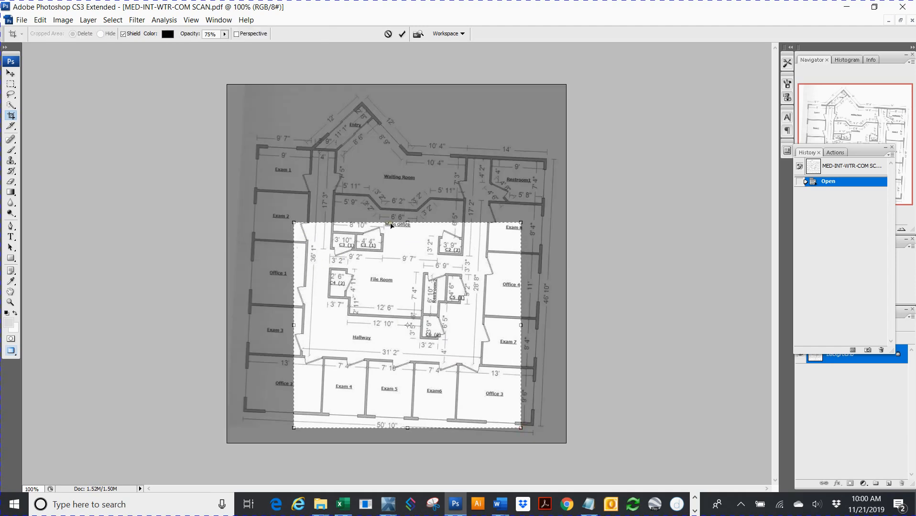
left_click_drag(410, 227, 428, 146)
left_click_drag(546, 421, 545, 445)
left_click_drag(520, 295, 546, 295)
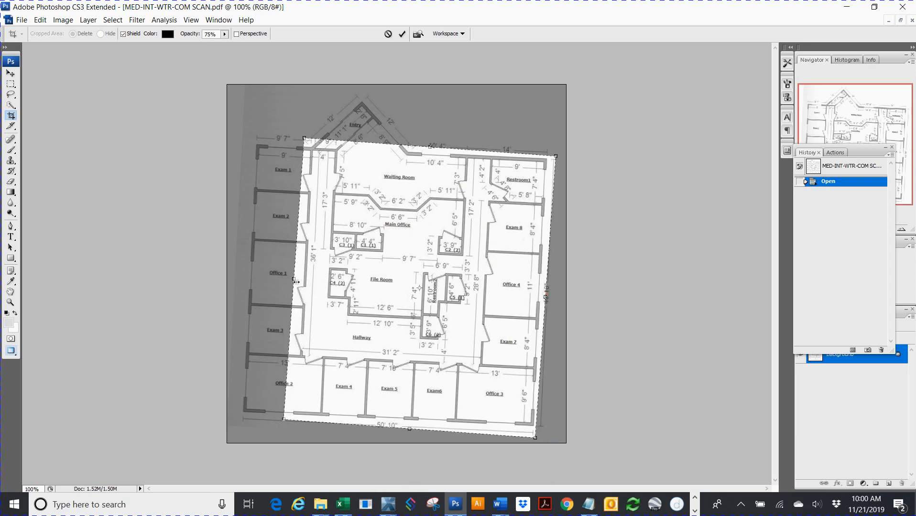
left_click_drag(294, 279, 249, 287)
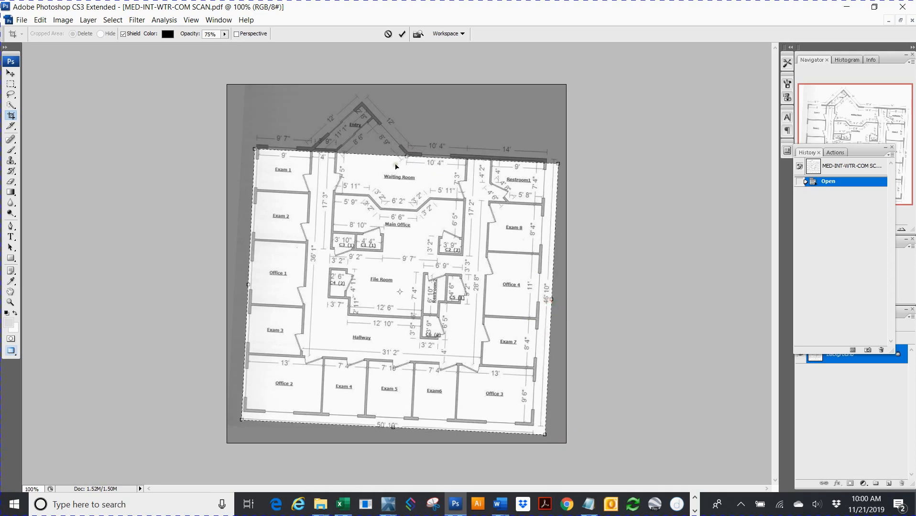
left_click_drag(411, 144, 413, 93)
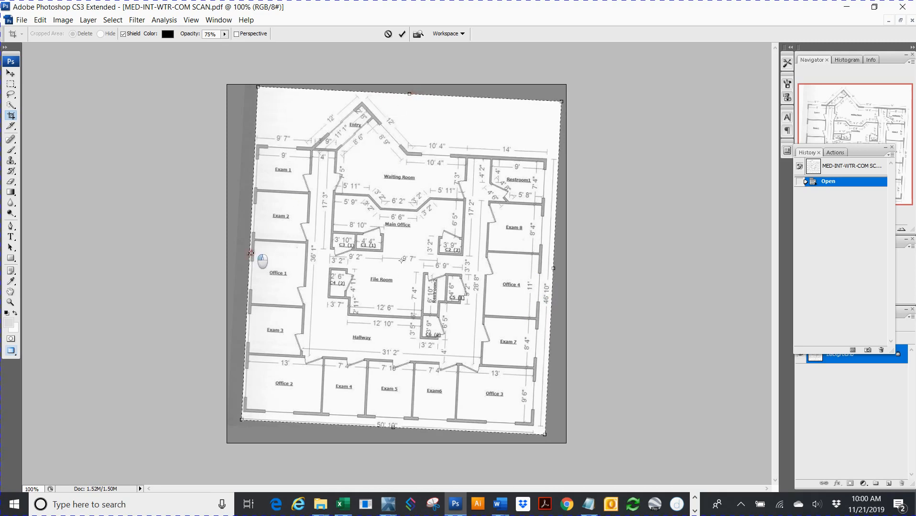
left_click_drag(249, 255, 244, 257)
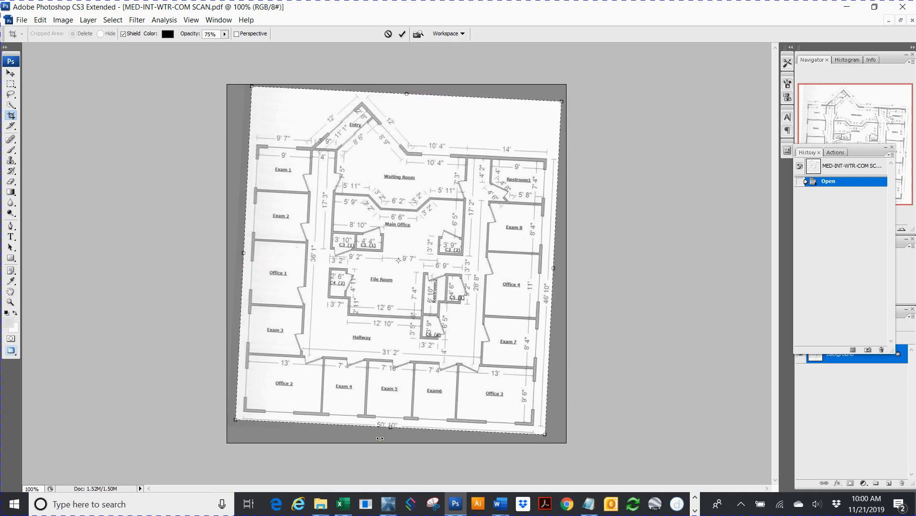
double_click(409, 278)
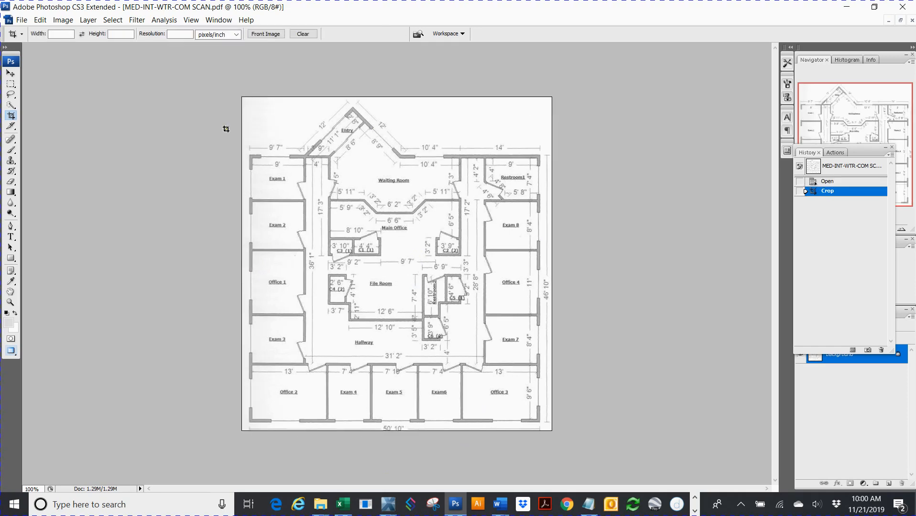
- Convert the cropped floor plan to Grayscale mode, discarding the color information
left_click(61, 20)
mouse_move(148, 33)
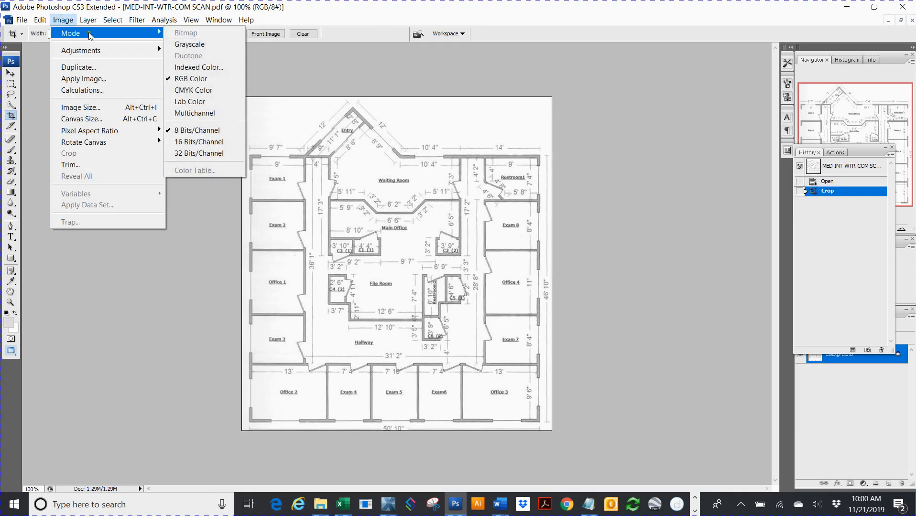
left_click(196, 44)
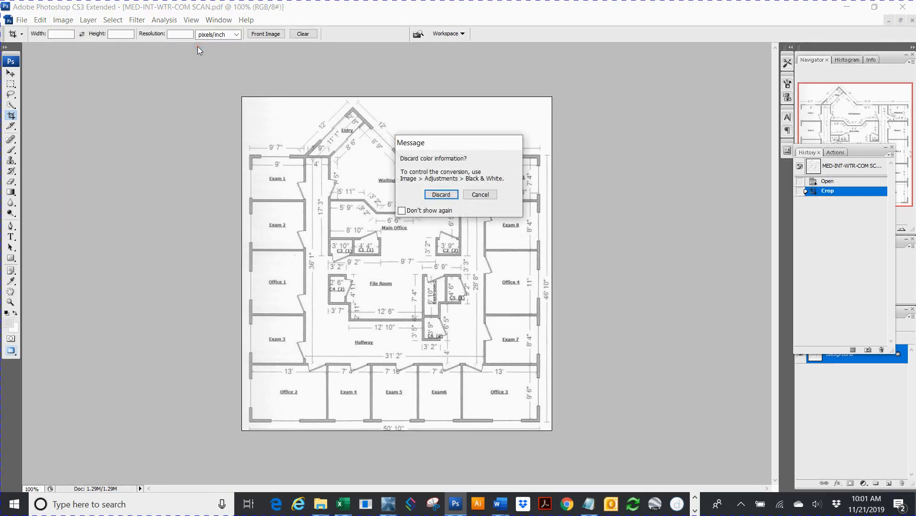
left_click(441, 194)
- Convert the grayscale floor plan to RGB Color mode, and start saving it as a new file but cancel
left_click(67, 21)
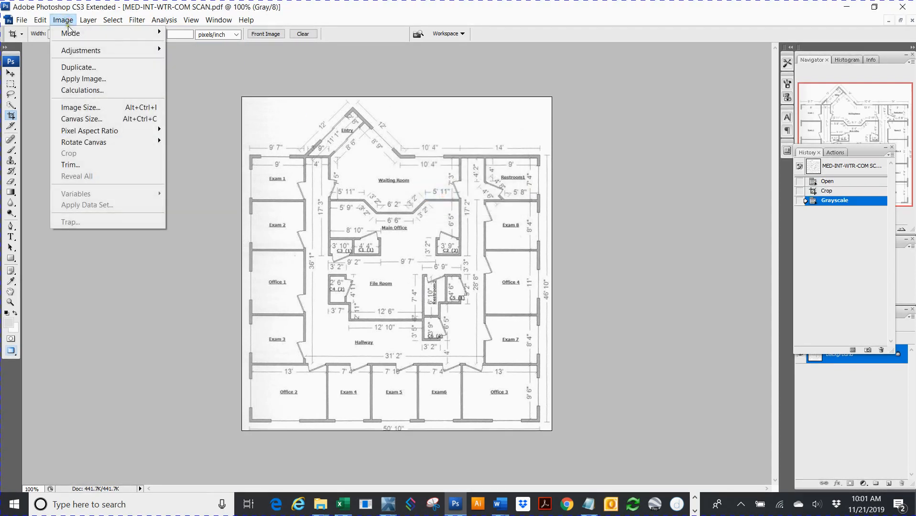
mouse_move(69, 33)
left_click(187, 79)
left_click(20, 21)
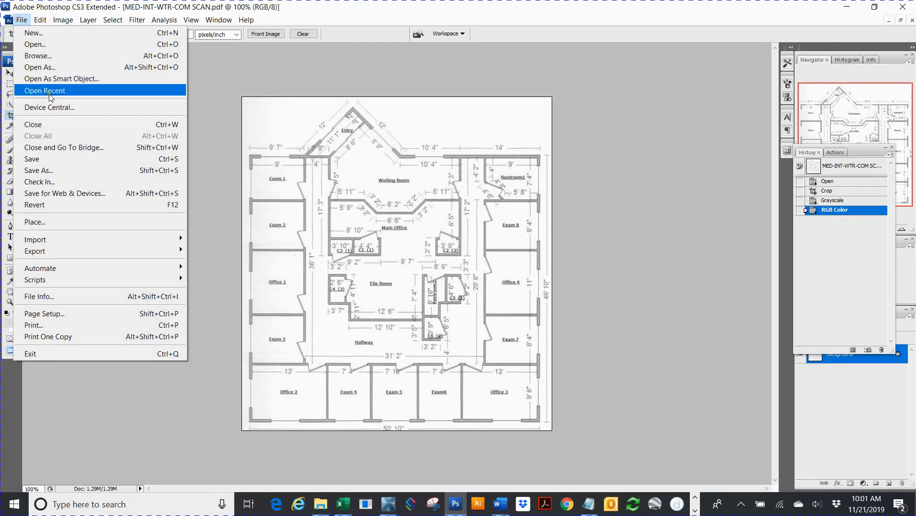
left_click(54, 170)
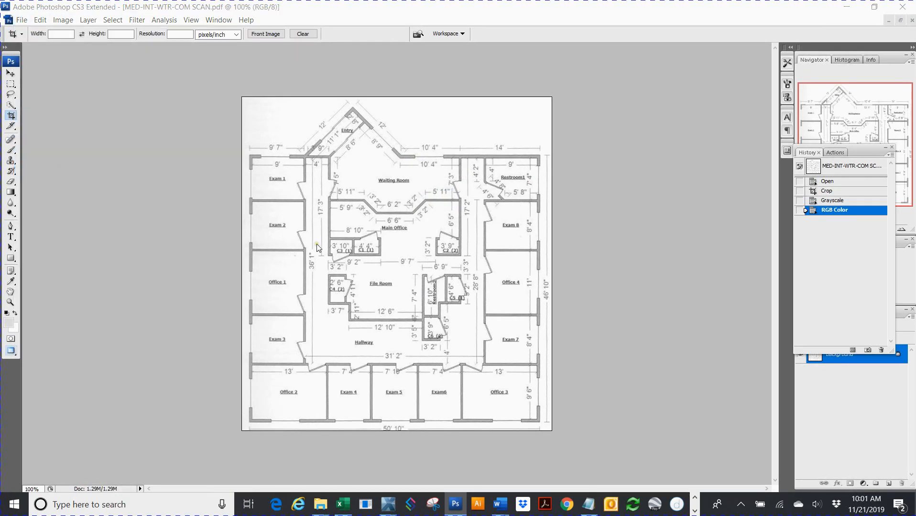
left_click(683, 411)
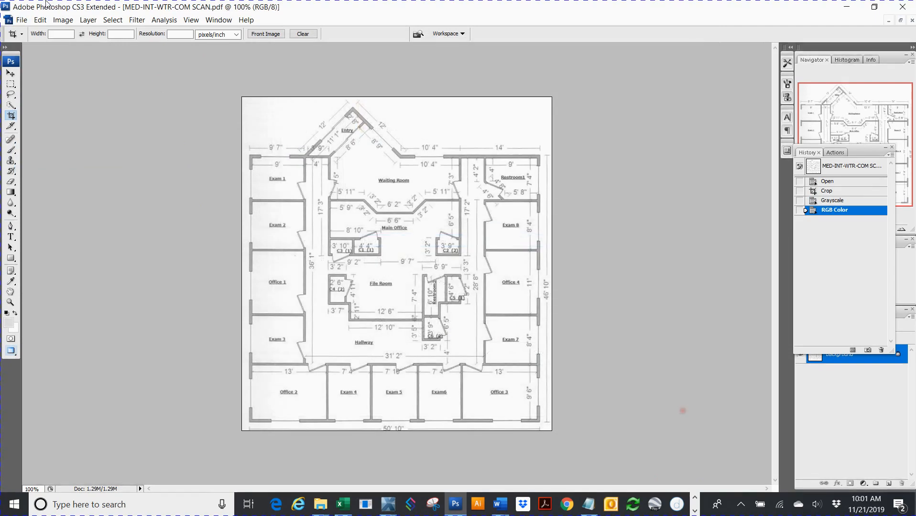
- Return the RGB floor plan to Grayscale mode, discarding the color information
left_click(63, 20)
mouse_move(69, 36)
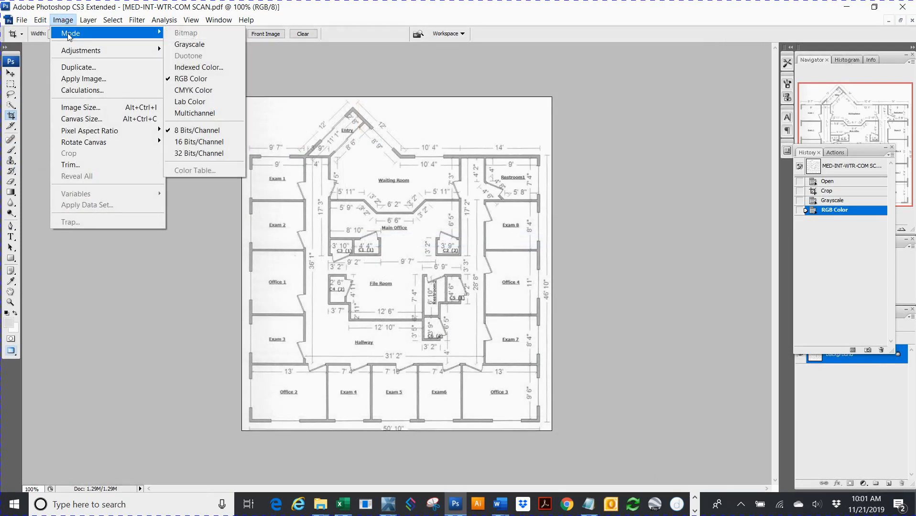
left_click(199, 45)
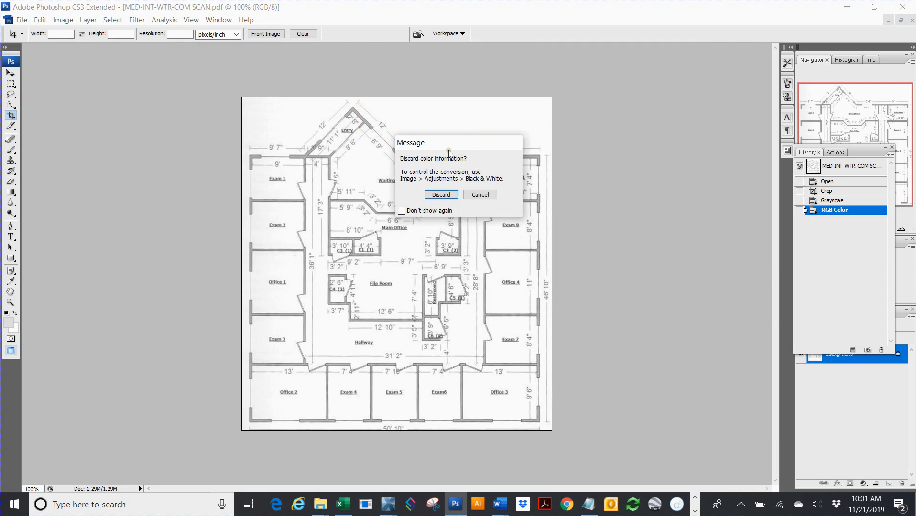
left_click(440, 194)
- Convert the floor plan to a Monotone duotone using the Magenta ink
left_click(63, 20)
mouse_move(70, 36)
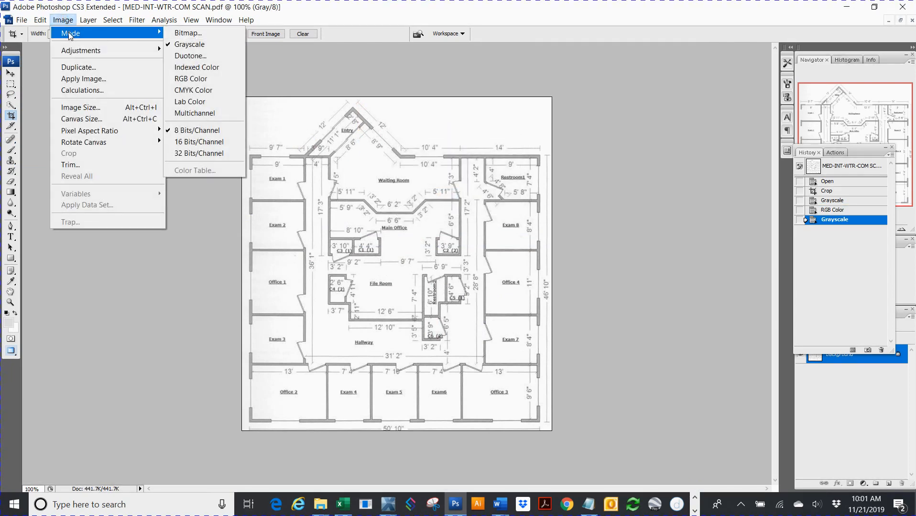
left_click(198, 58)
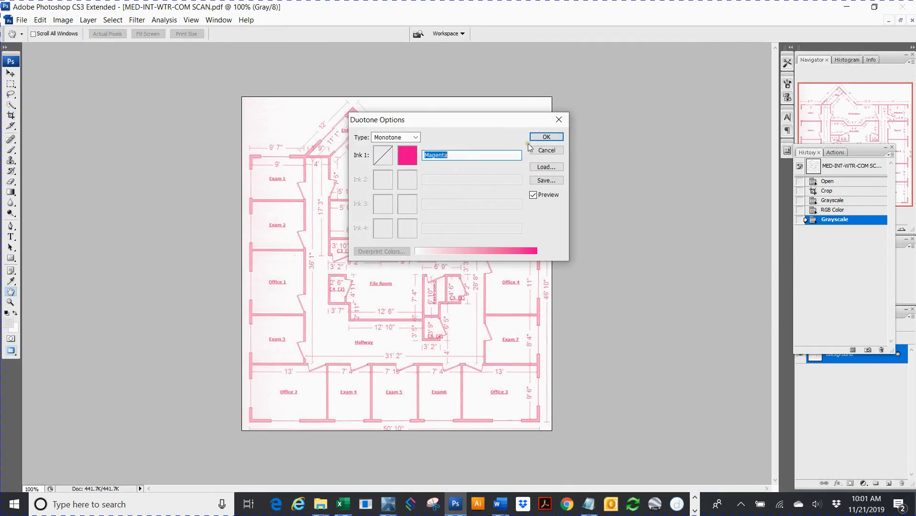
left_click(546, 134)
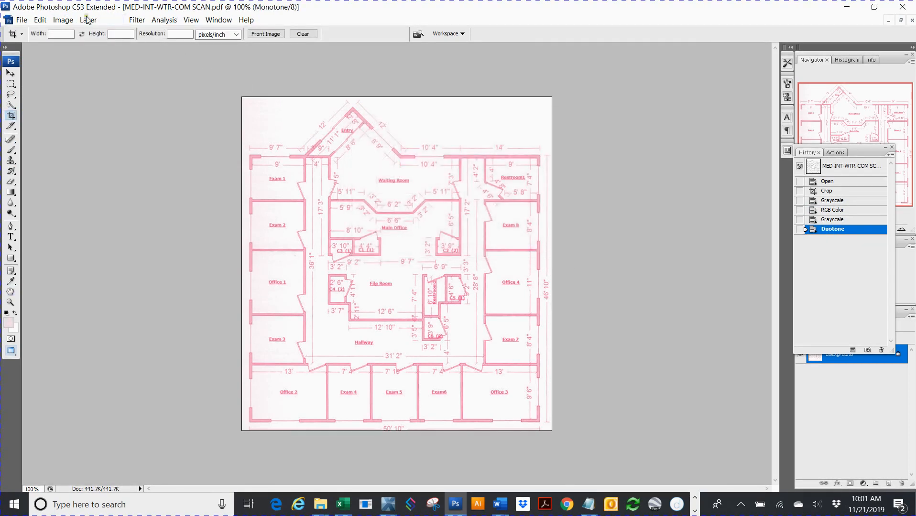
- Convert the magenta duotone floor plan to RGB Color mode
left_click(66, 20)
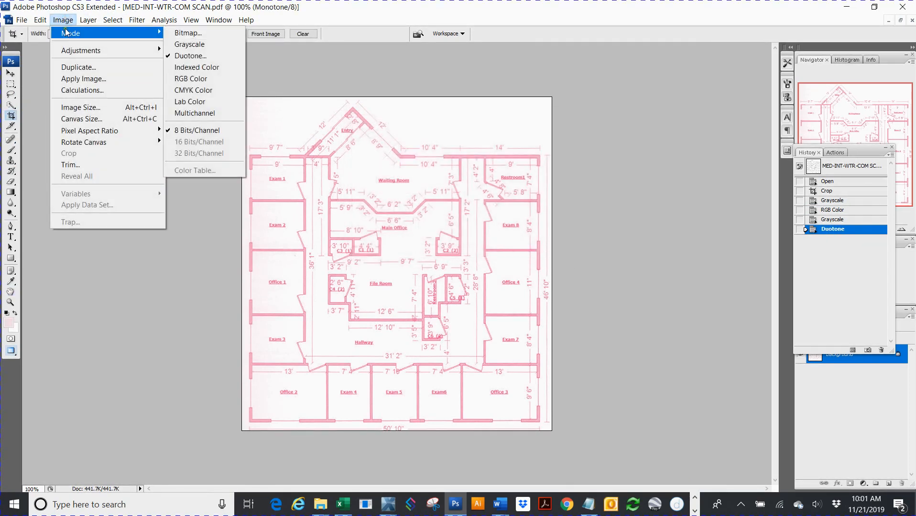
mouse_move(84, 35)
left_click(208, 80)
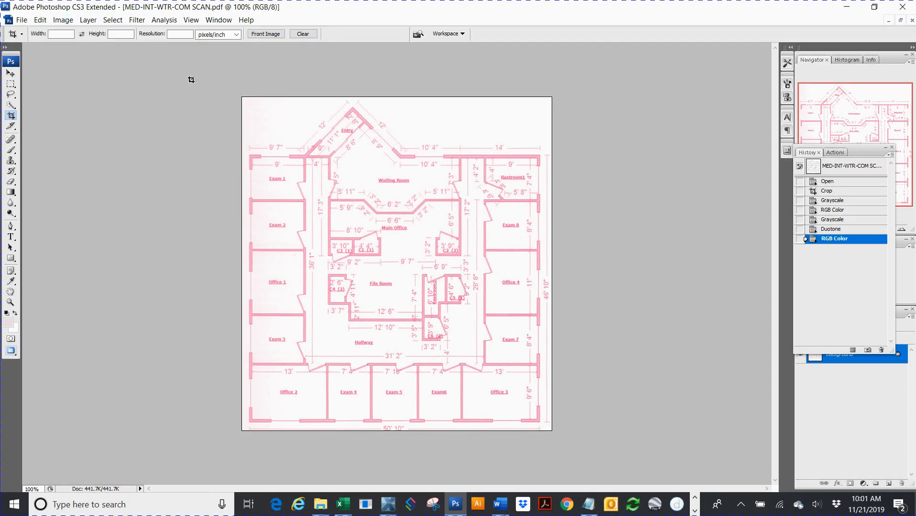
- Save the RGB floor plan to the Desktop in JPEG format as MED-INT-WTR-COM SCAN.jpg
left_click(23, 20)
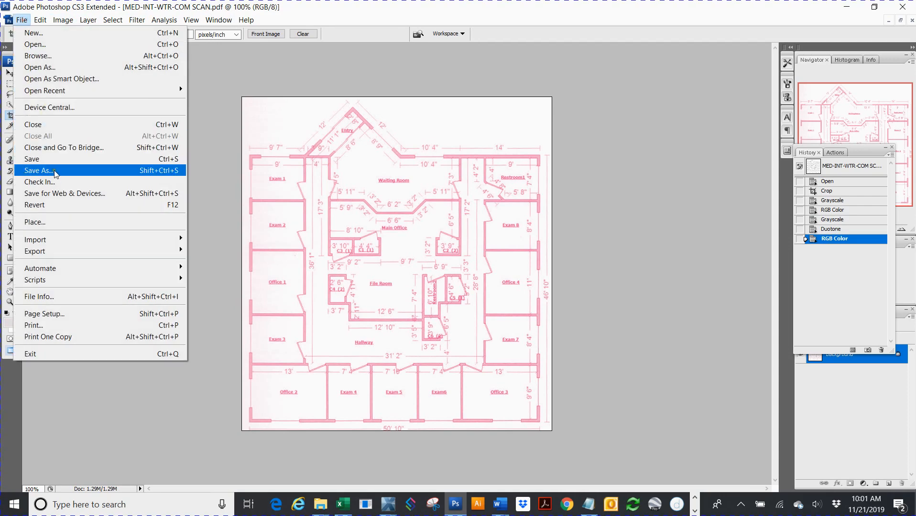
left_click(165, 172)
left_click(446, 260)
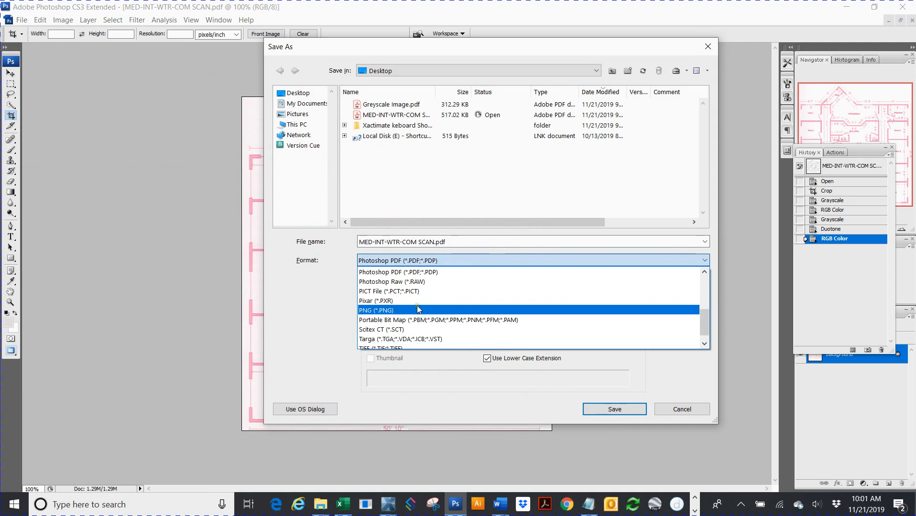
scroll(417, 314, "up", 4)
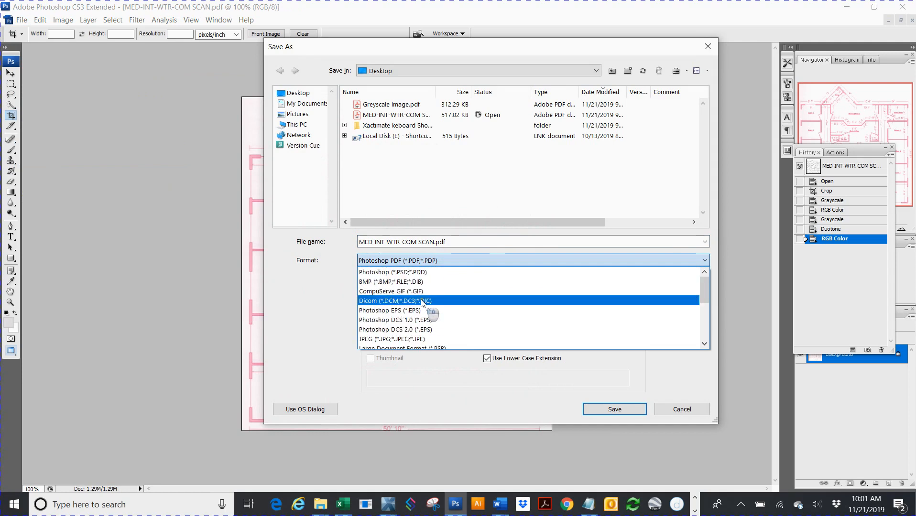
left_click(407, 341)
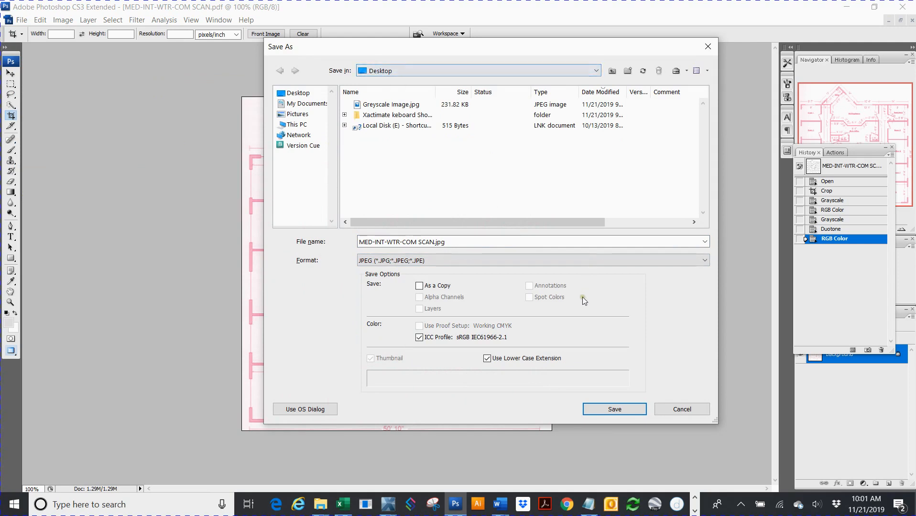
left_click(615, 409)
key("h")
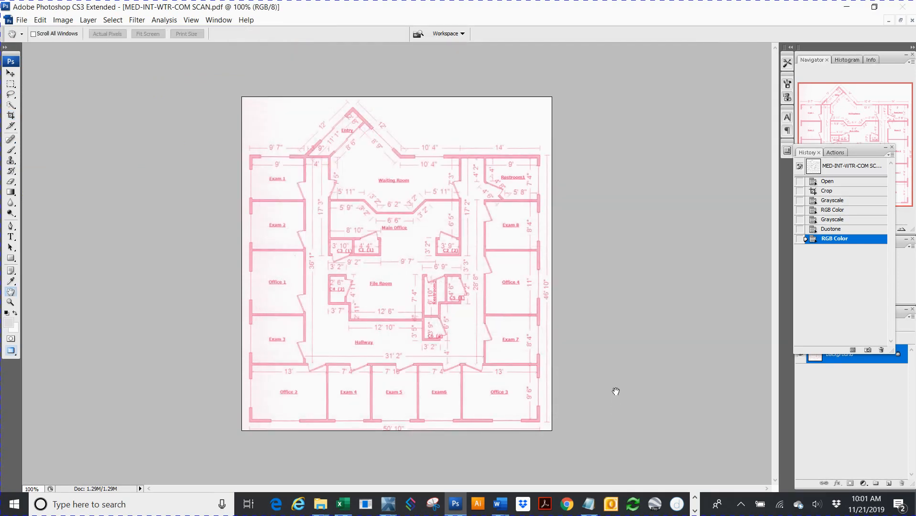
key("c")
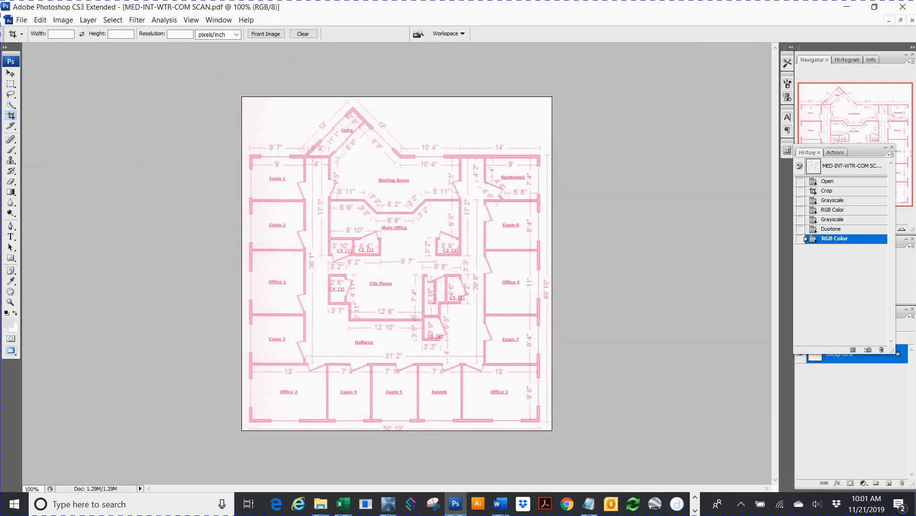
- Close Photoshop and switch to the MED-INT-WTR-COM estimate in Xactimate
left_click(906, 8)
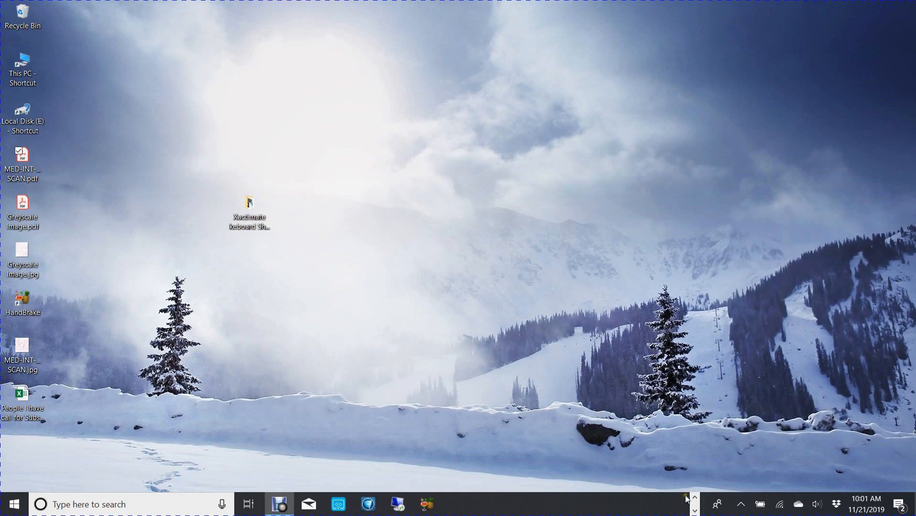
left_click(698, 500)
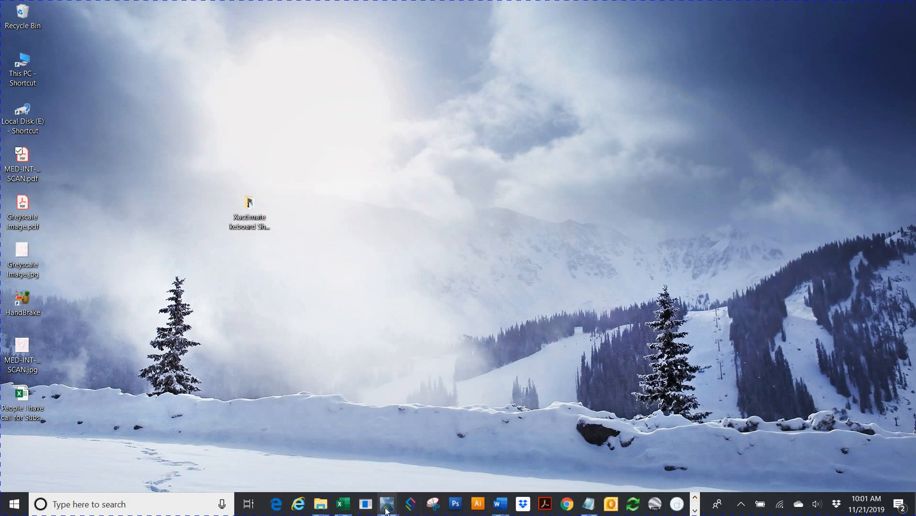
mouse_move(386, 510)
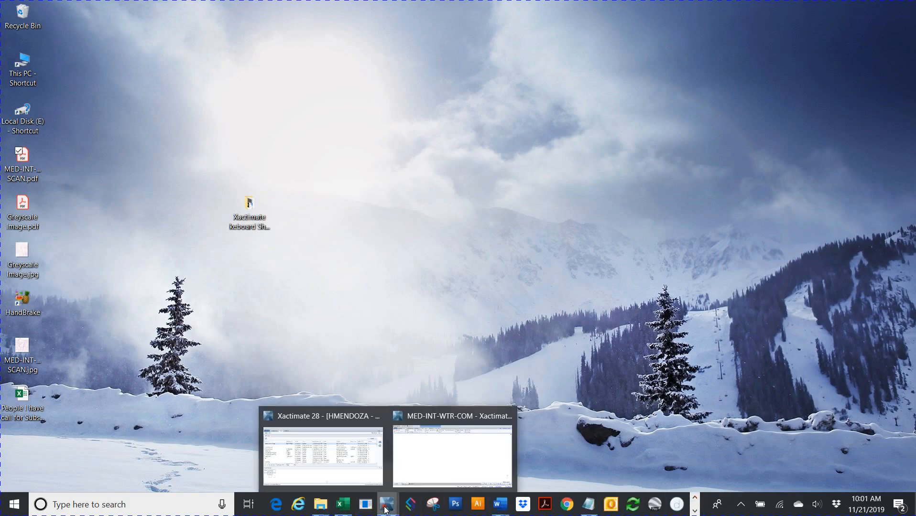
left_click(424, 474)
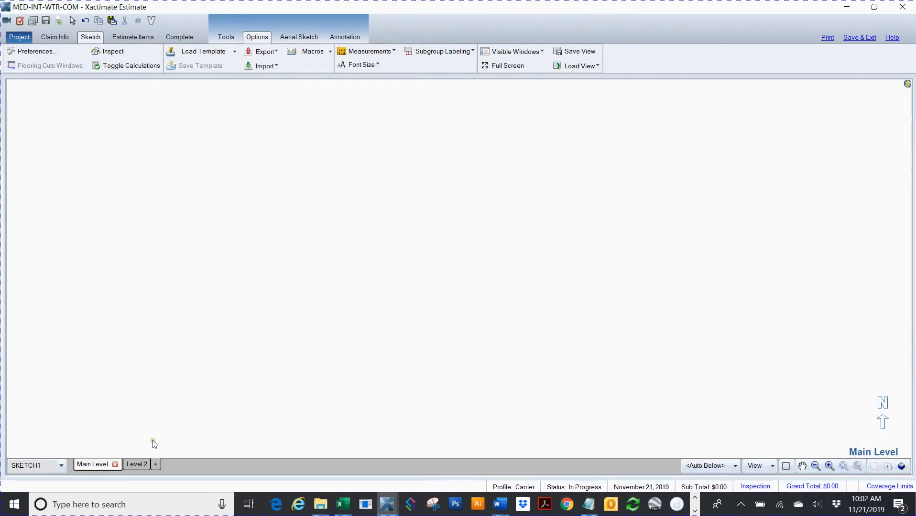
- Rename the Level 2 sketch level to Roof
left_click(134, 468)
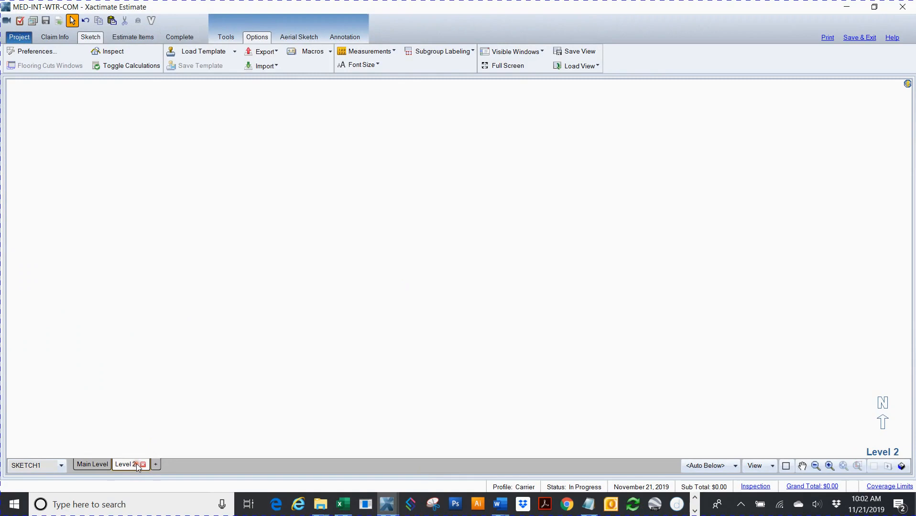
right_click(135, 468)
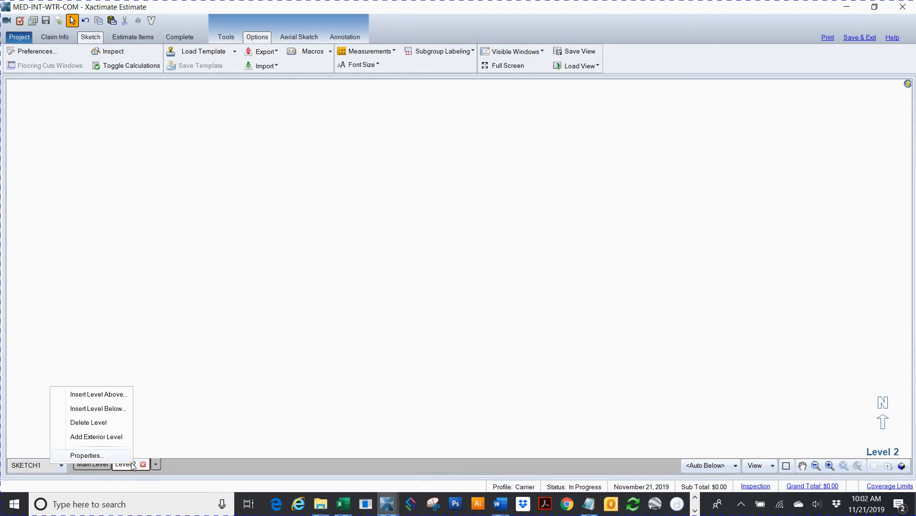
left_click(106, 457)
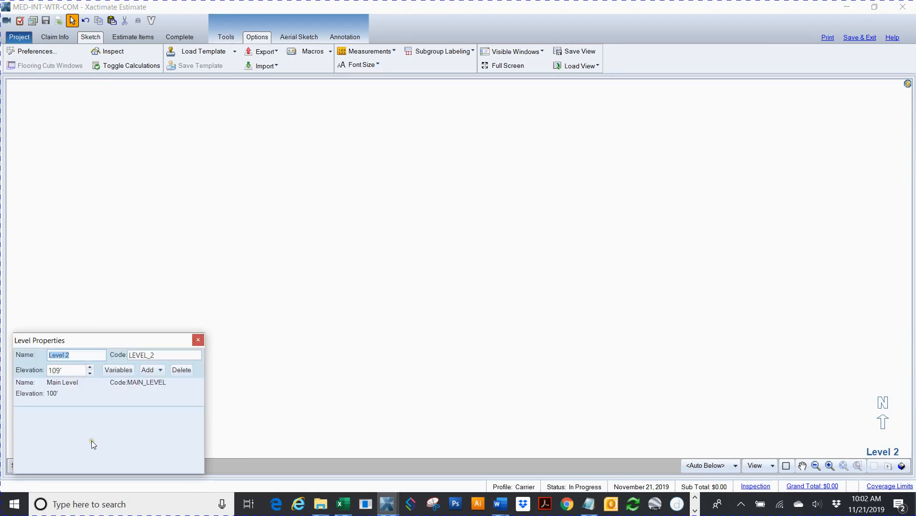
type("Roof")
left_click(316, 297)
- Load MED-INT-WTR-COM SCAN.jpg from the Desktop as an underlay image for the Main Level
left_click(96, 465)
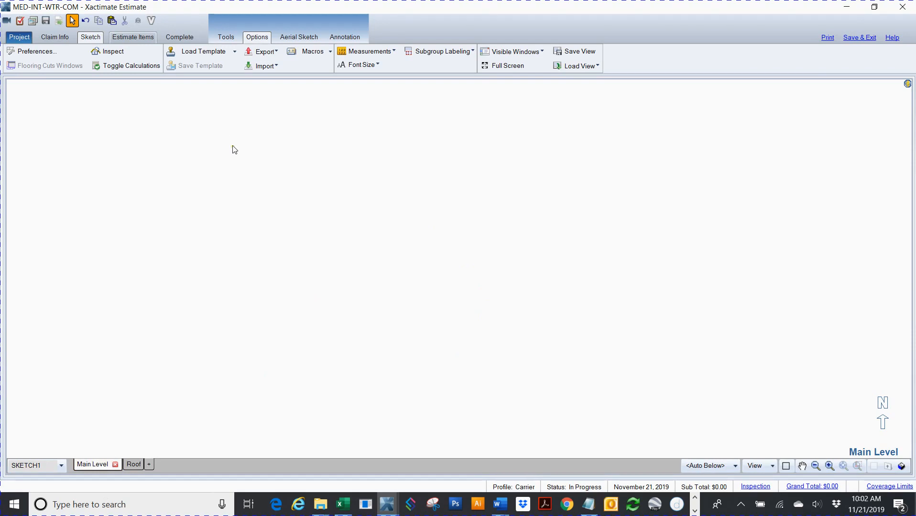
left_click(271, 68)
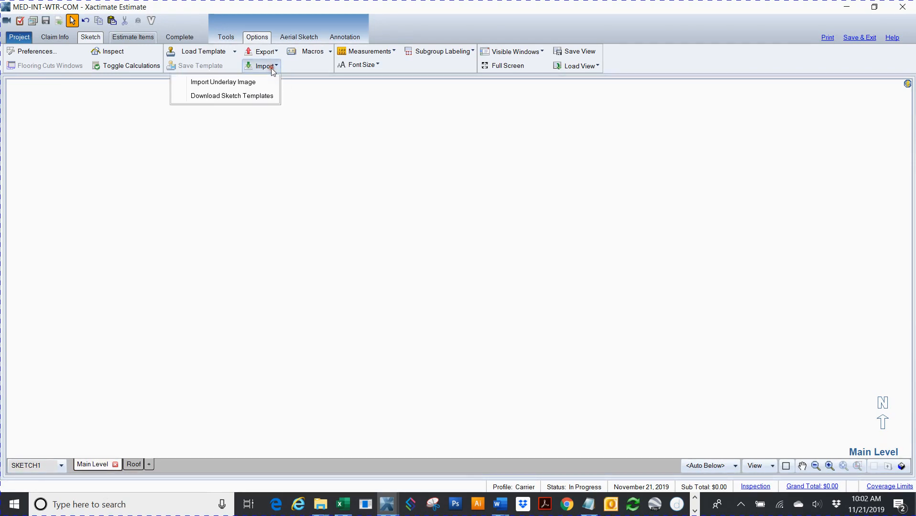
left_click(249, 85)
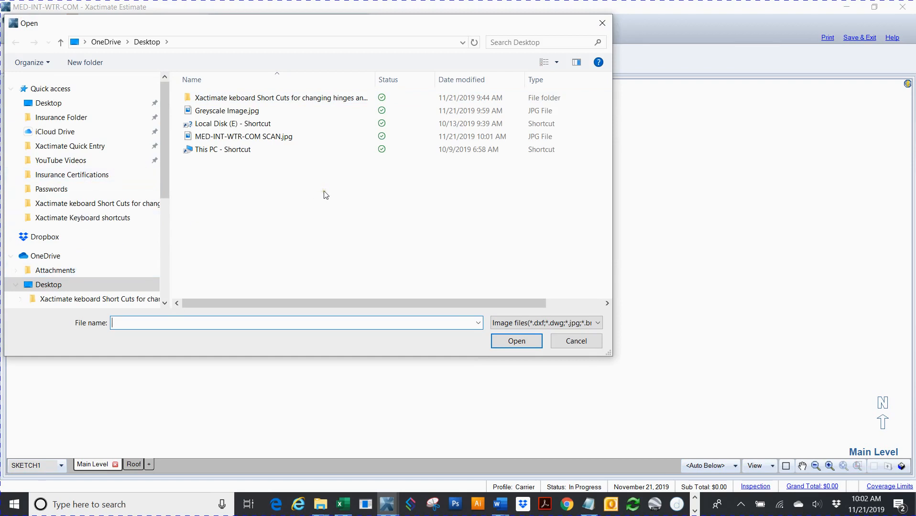
left_click(264, 137)
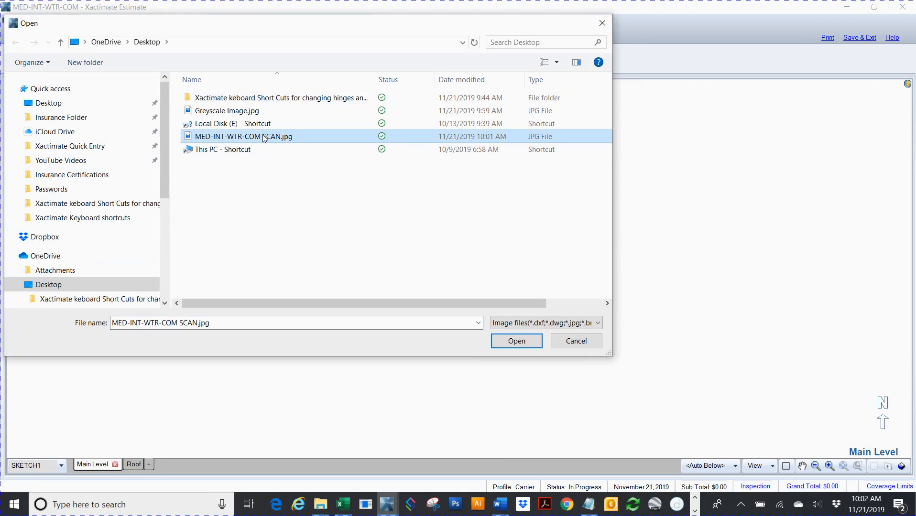
left_click(513, 342)
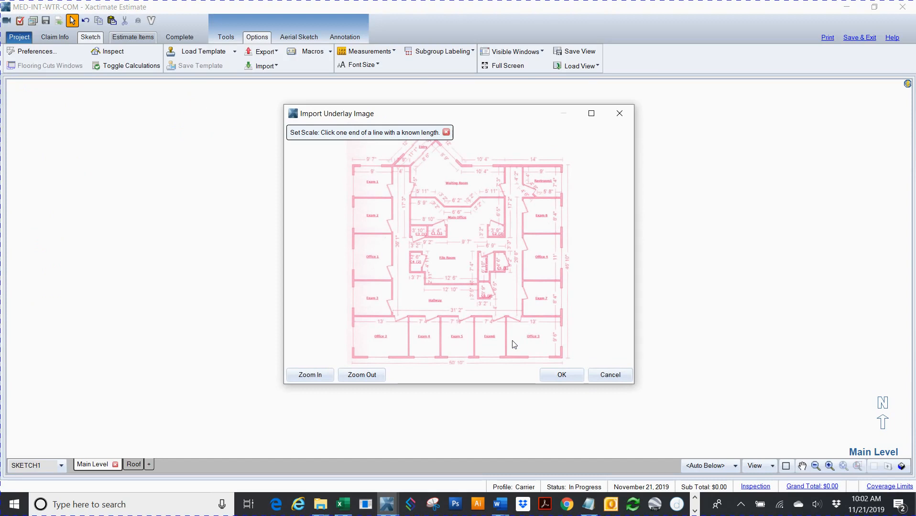
- Scale the underlay by marking the full-width dimension line below the floor plan as 50' 10" and place it in the sketch
left_click(591, 114)
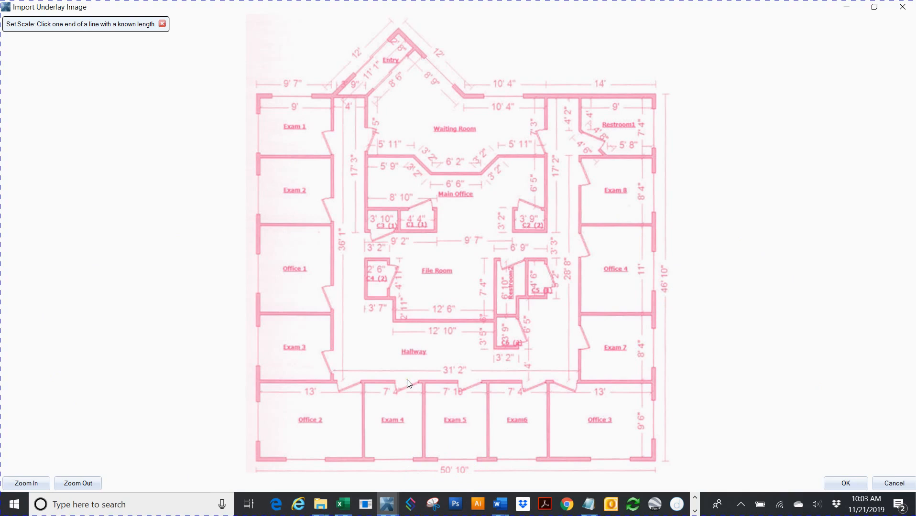
left_click(257, 474)
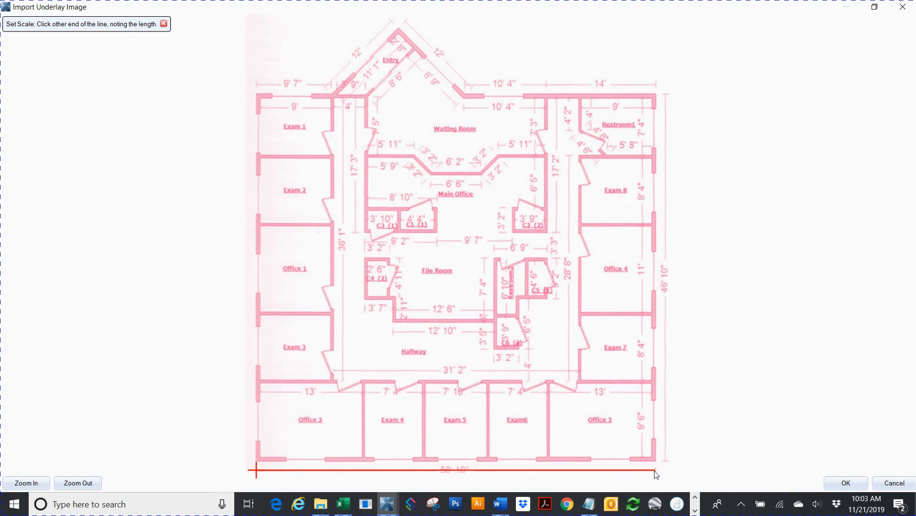
left_click(655, 472)
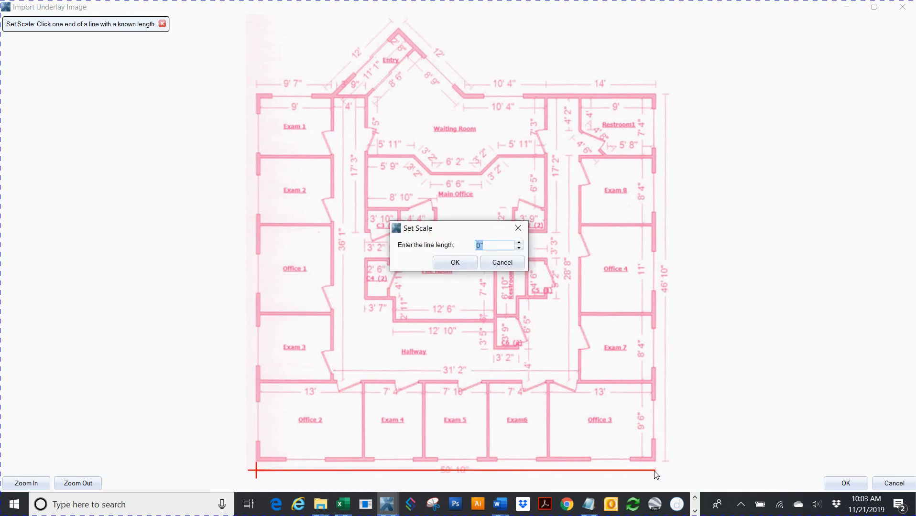
type("50,10")
left_click(455, 262)
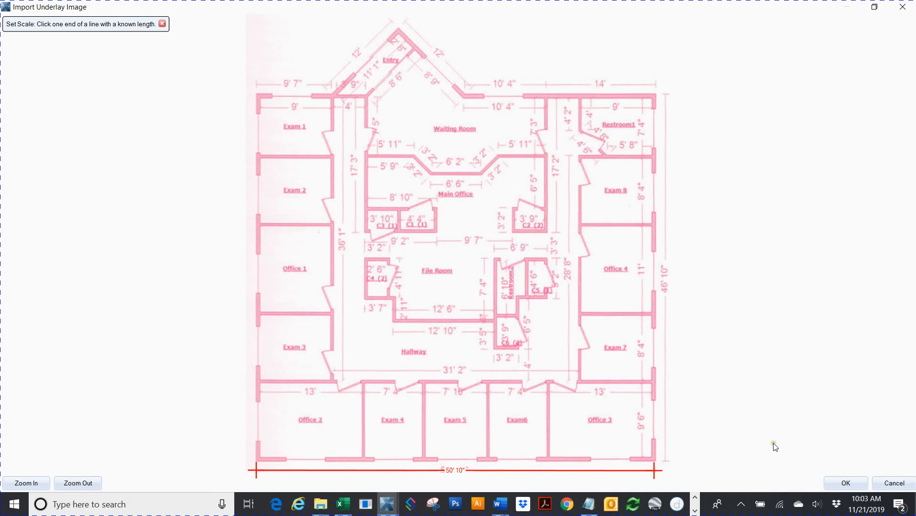
left_click(844, 487)
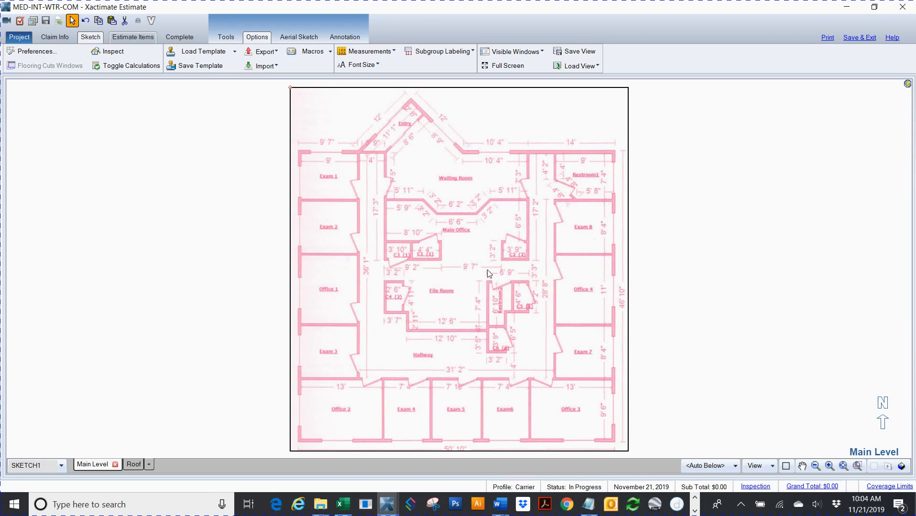
- Rotate the floor plan underlay slightly clockwise with Free Rotate and deselect it
scroll(474, 222, "down", 3)
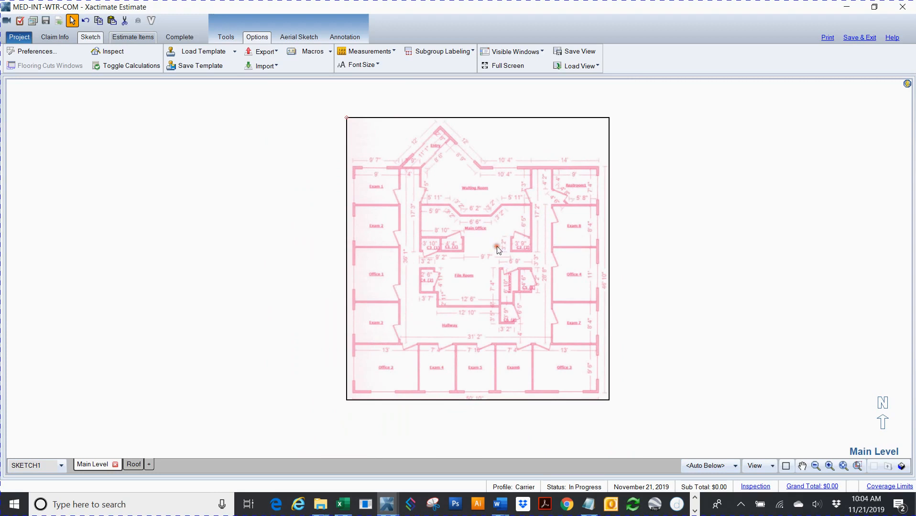
left_click(228, 38)
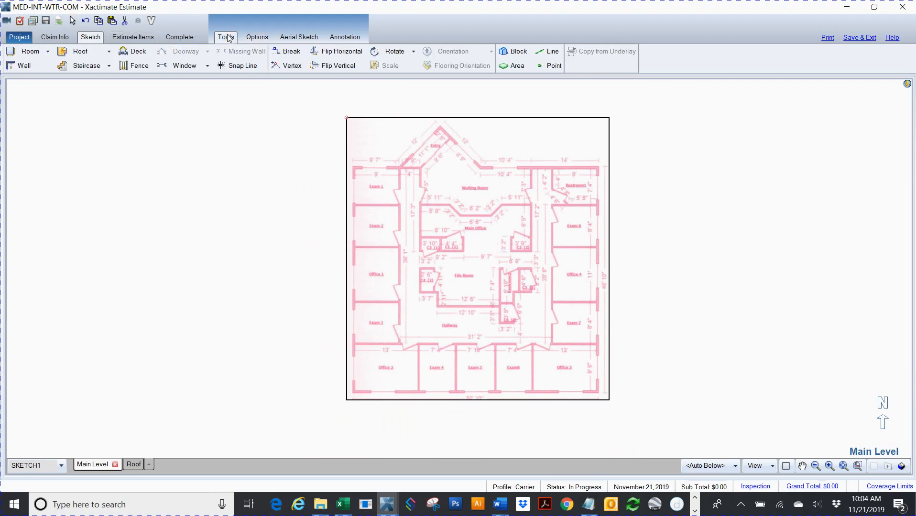
left_click(414, 53)
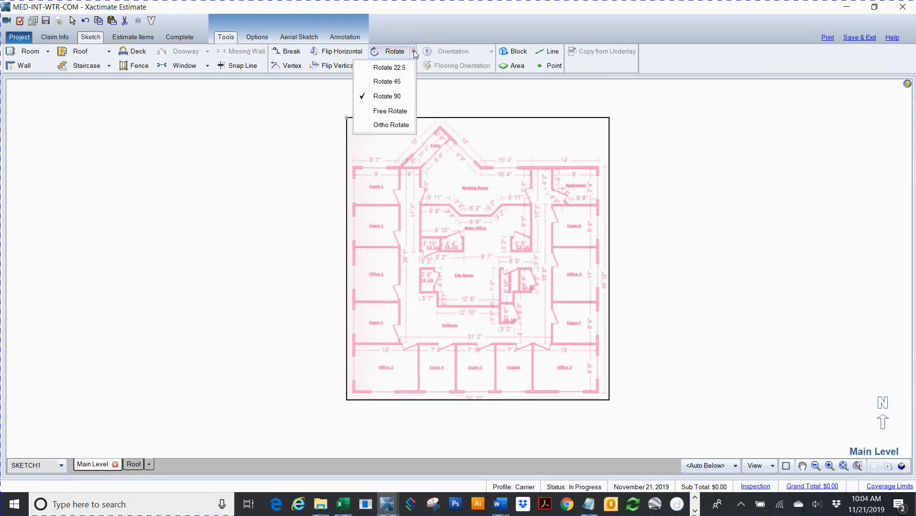
left_click(398, 111)
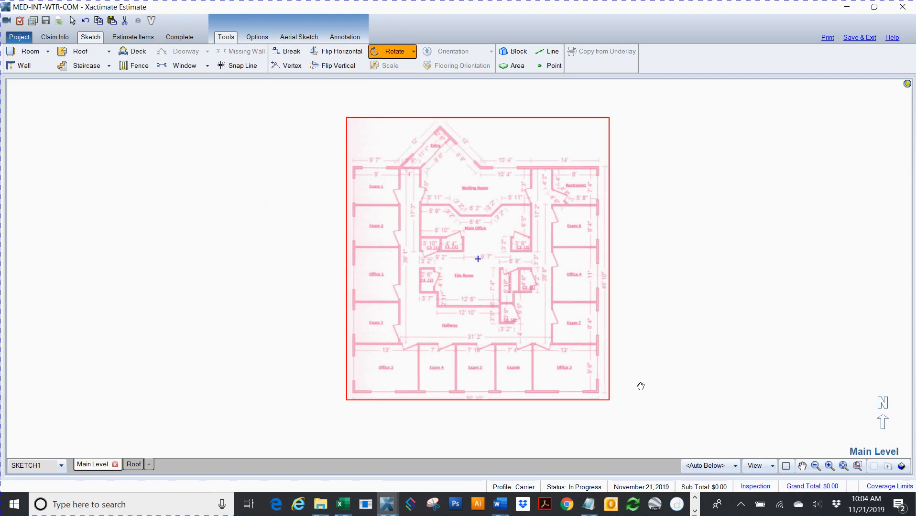
mouse_move(590, 376)
left_mouse_down()
mouse_move(554, 414)
mouse_move(452, 416)
mouse_move(524, 412)
mouse_move(556, 382)
mouse_move(576, 354)
mouse_move(571, 335)
mouse_move(553, 369)
mouse_move(511, 395)
mouse_move(495, 353)
mouse_move(463, 422)
mouse_move(572, 350)
mouse_move(576, 337)
mouse_move(536, 384)
mouse_move(577, 302)
mouse_move(582, 263)
mouse_move(583, 292)
mouse_move(550, 350)
left_mouse_up()
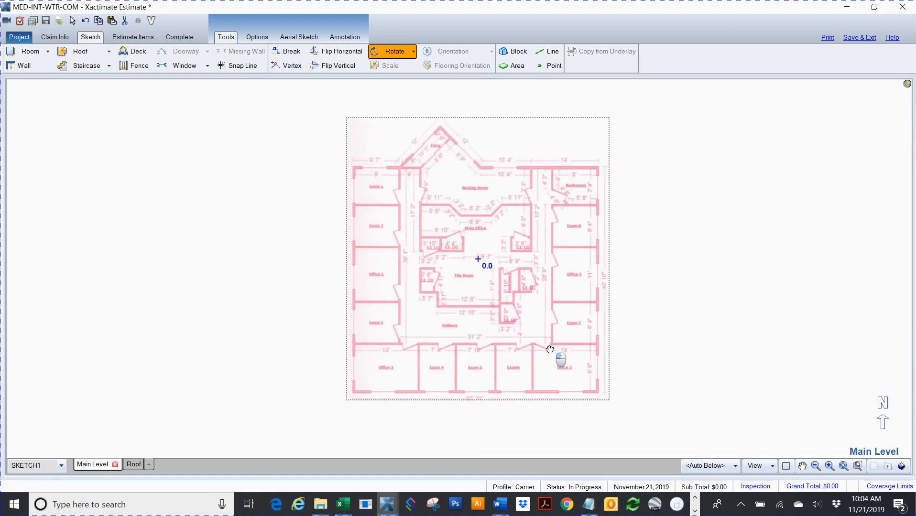
mouse_move(550, 349)
left_mouse_down()
mouse_move(564, 299)
mouse_move(539, 346)
left_mouse_up()
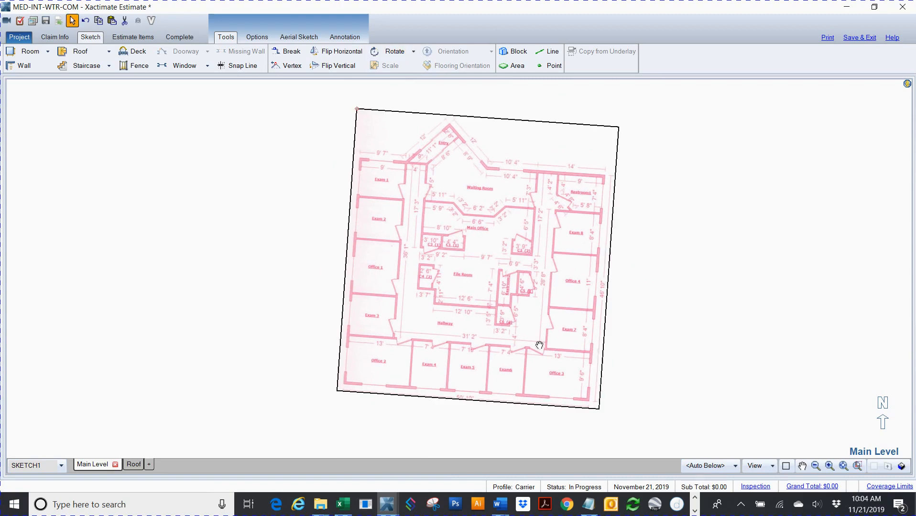
left_click(638, 341)
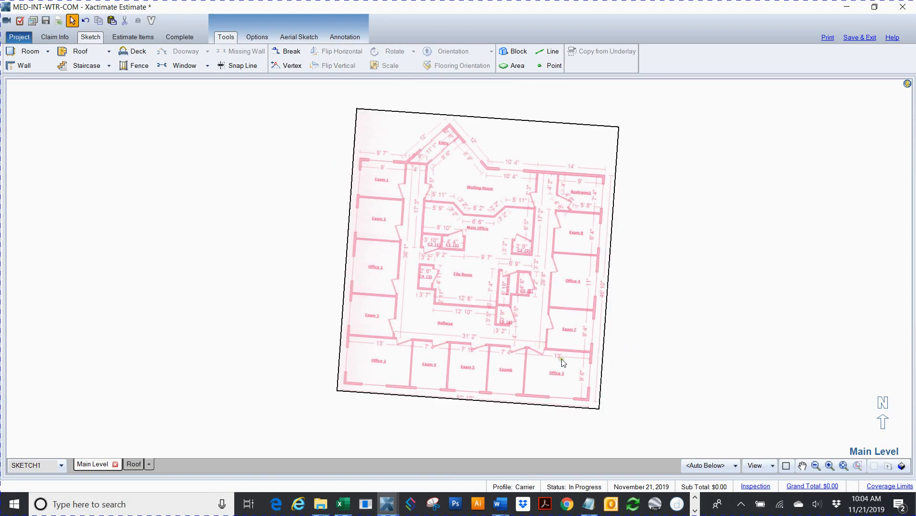
- Straighten the floor plan underlay with Ortho Rotate, using the lower exterior wall from Office 2 to Office 3 as the reference line
left_click(655, 325)
scroll(655, 325, "up", 1)
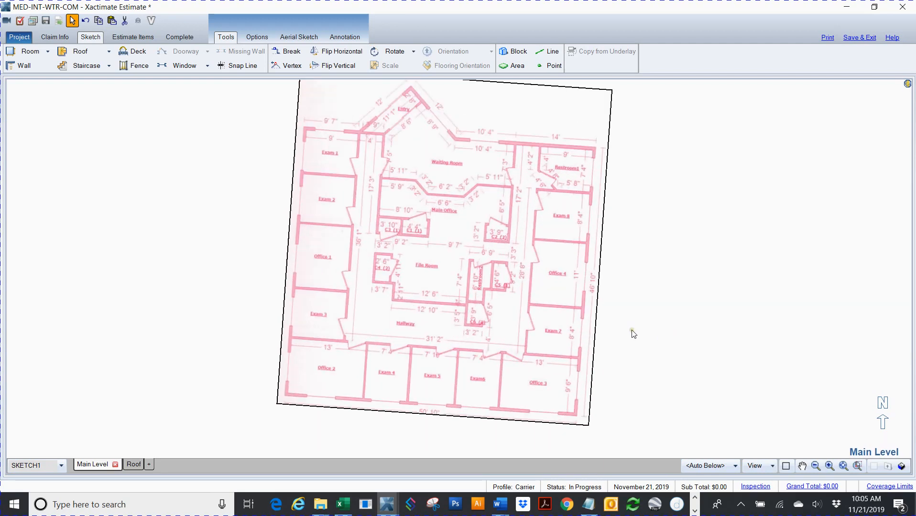
left_click_drag(634, 366, 641, 316)
key("Escape")
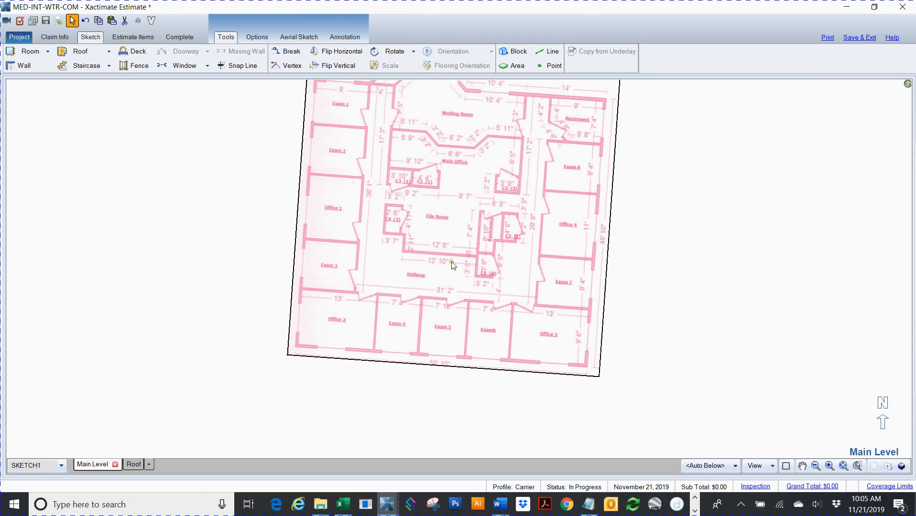
left_click(414, 51)
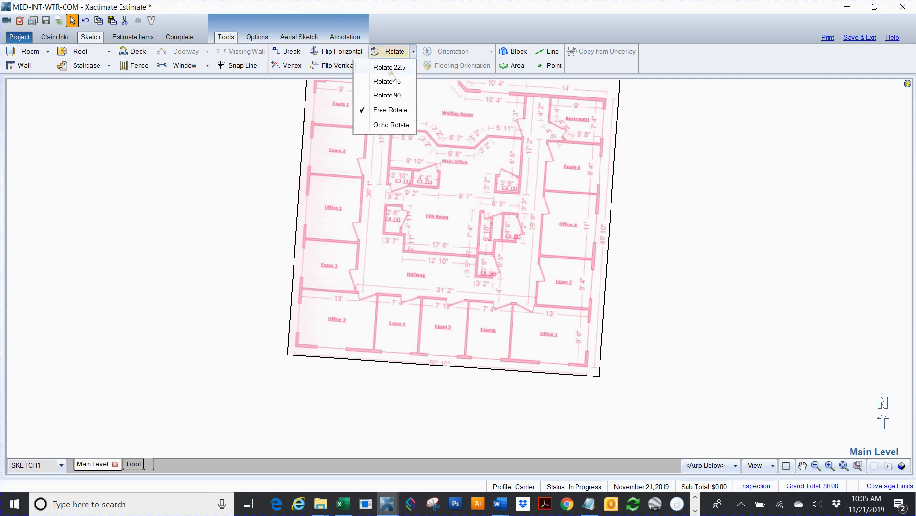
left_click(366, 127)
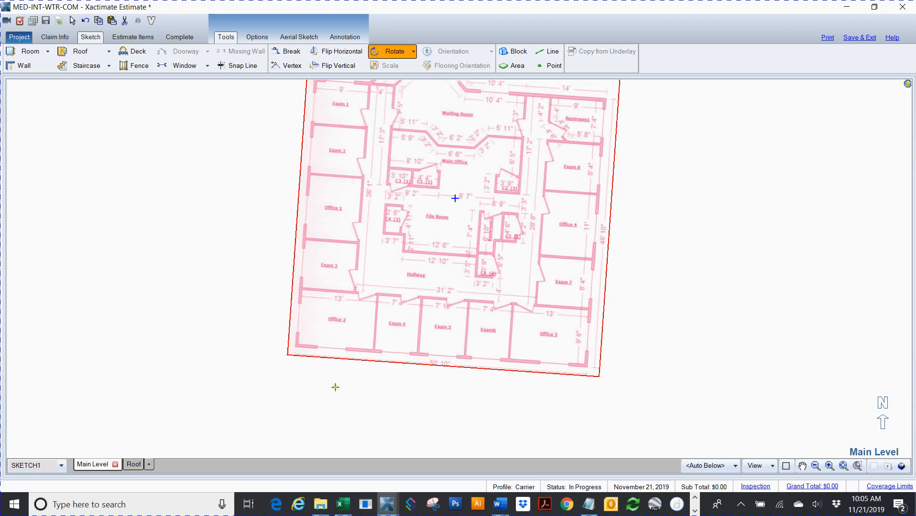
left_click(321, 348)
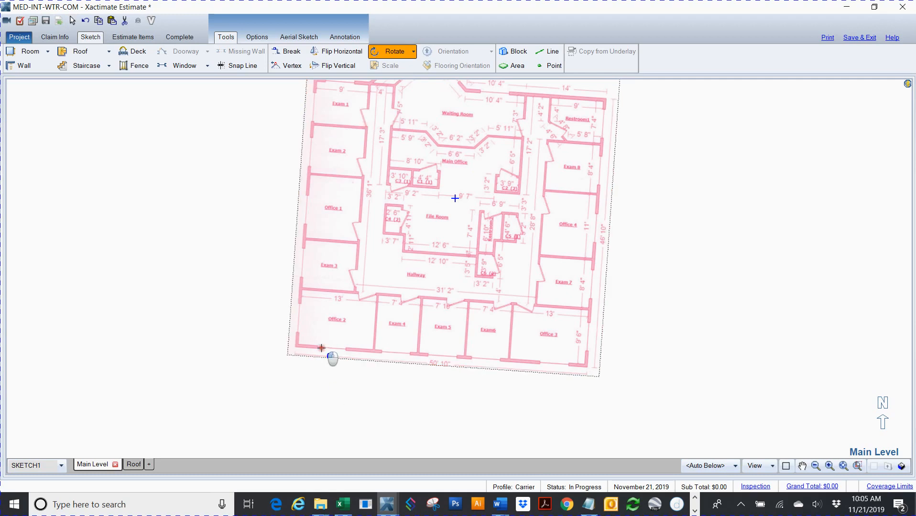
left_click_drag(322, 348, 578, 366)
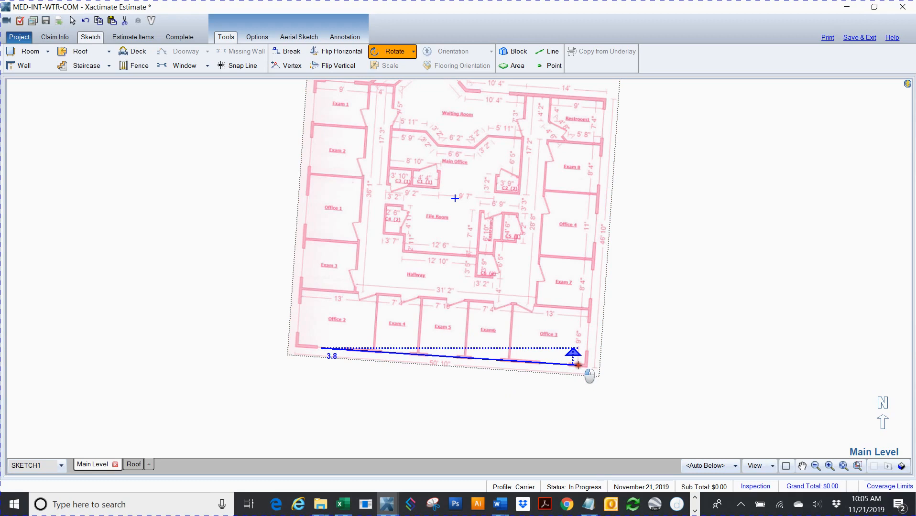
left_click_drag(578, 365, 578, 365)
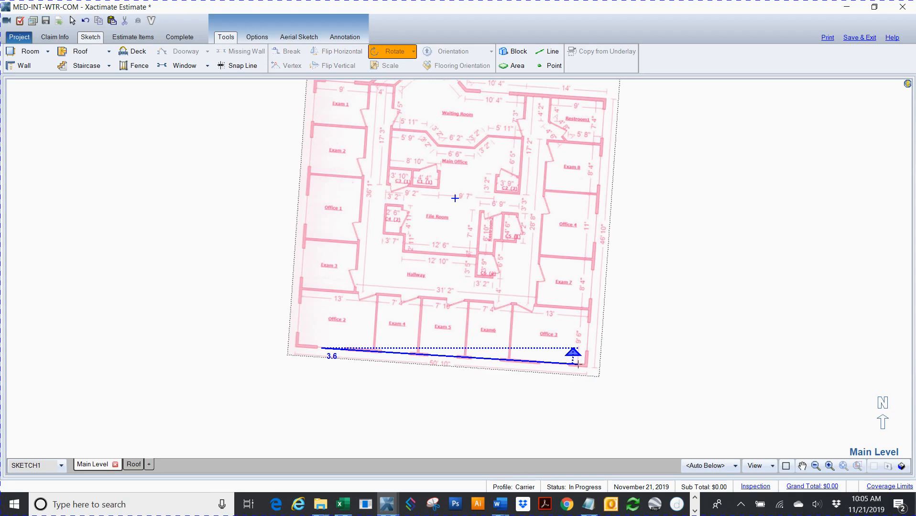
left_click(578, 365)
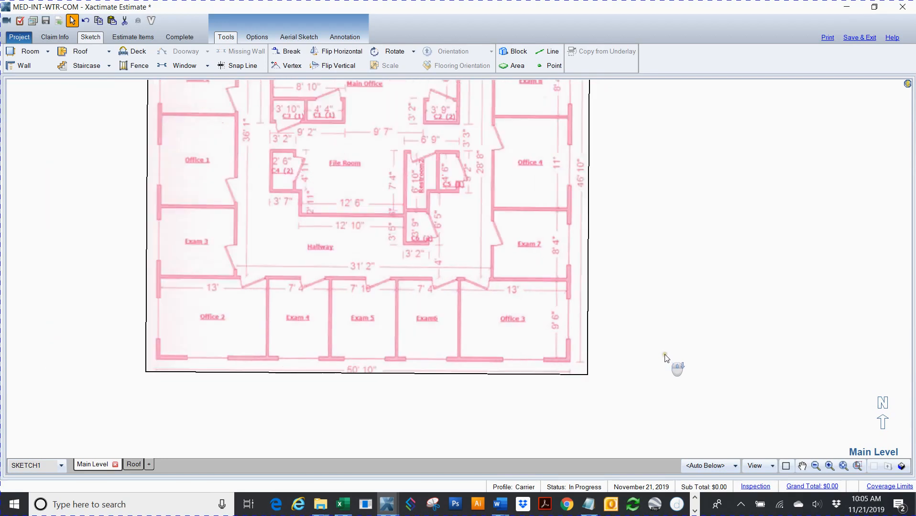
- Check the underlay's lower exterior wall against a temporary snap line, and delete the snap line
left_click_drag(645, 239, 651, 296)
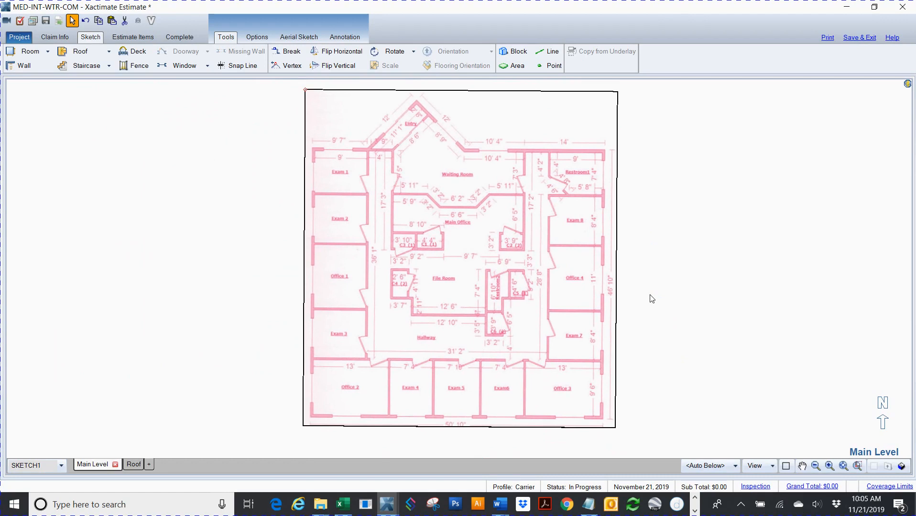
left_click_drag(665, 323, 649, 265)
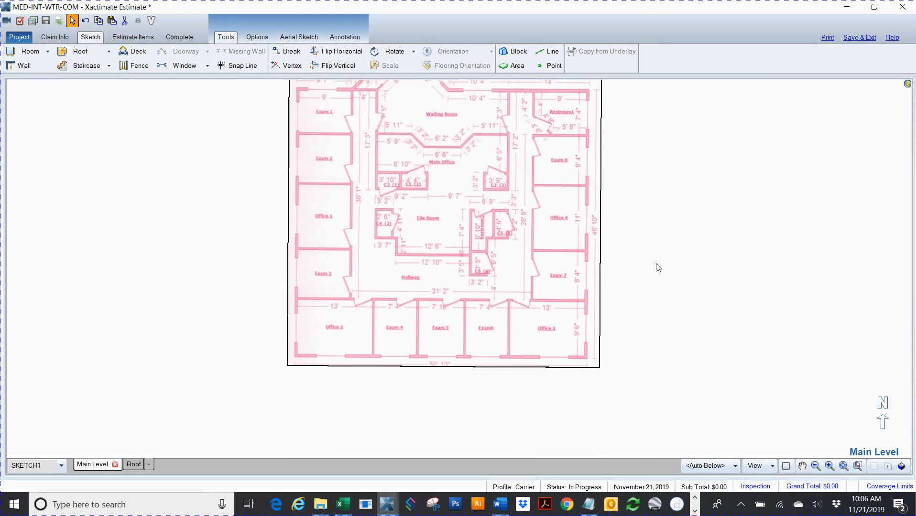
key("n")
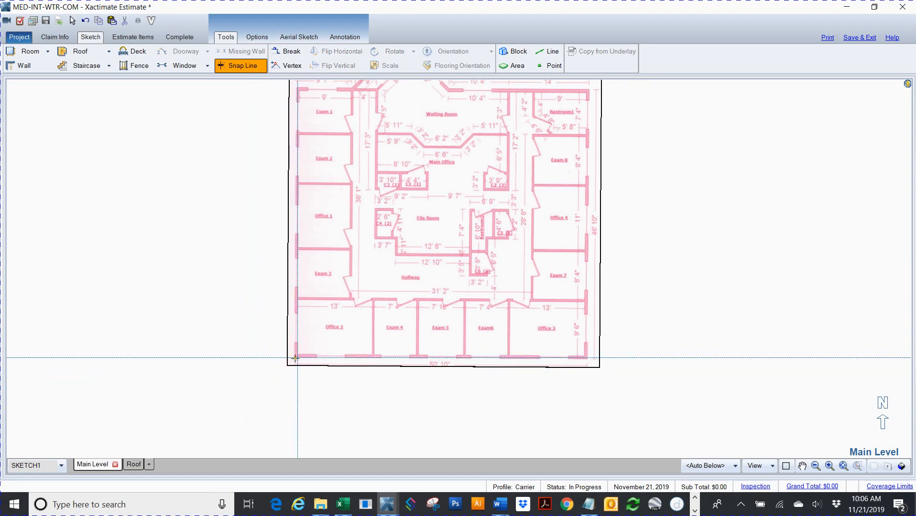
left_click(270, 367)
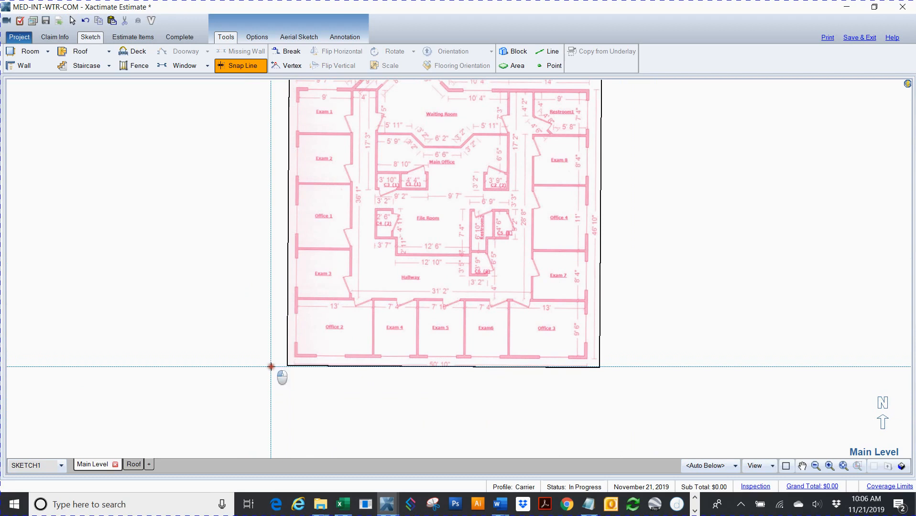
left_click_drag(212, 345, 280, 411)
key("Delete")
- Refine the underlay's alignment with a second Ortho Rotate along the lower exterior wall, ending near the Office 3 corner
left_click(319, 331)
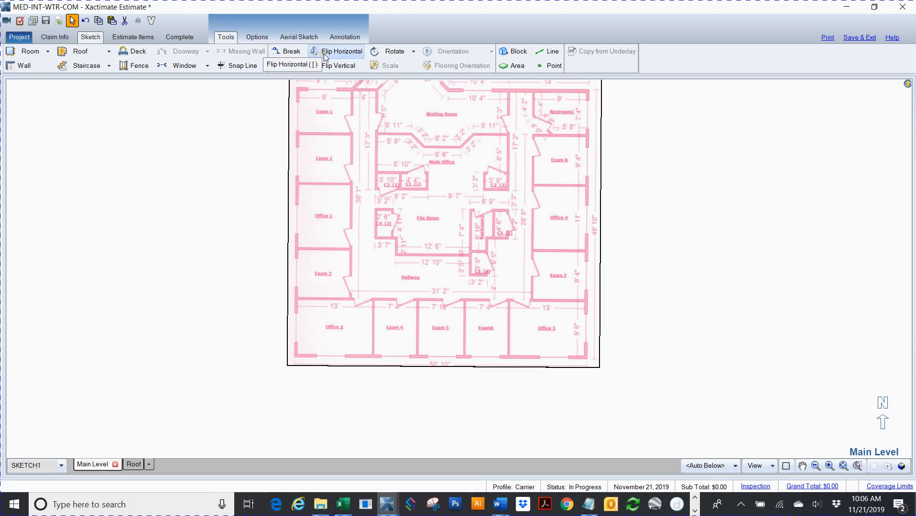
left_click(414, 52)
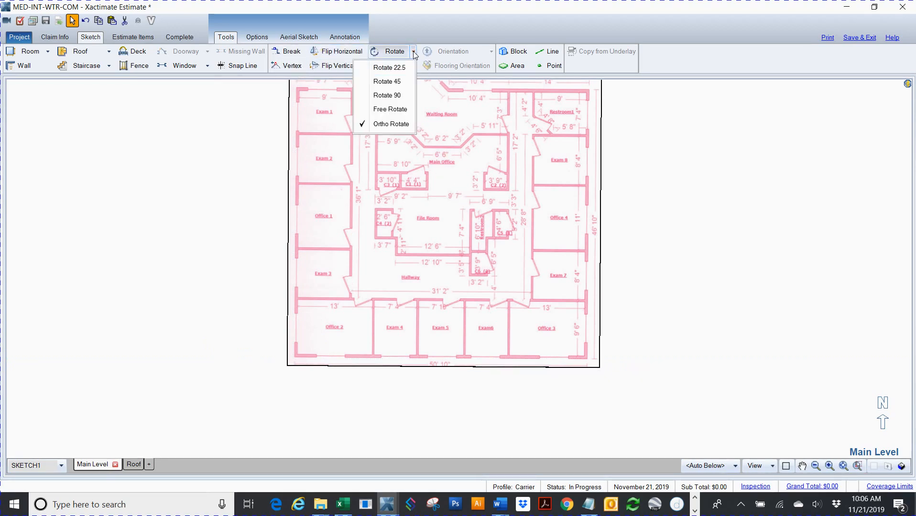
left_click(376, 125)
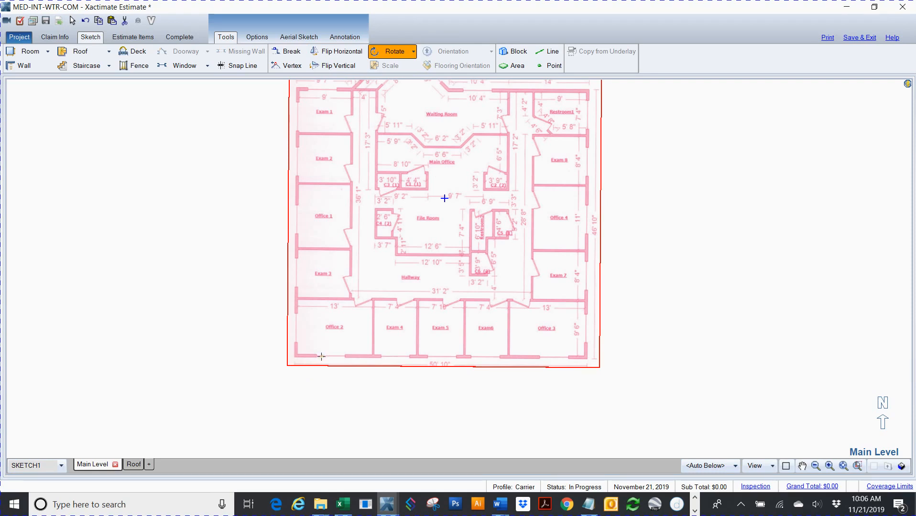
mouse_move(321, 356)
left_mouse_down()
mouse_move(332, 367)
mouse_move(490, 373)
mouse_move(563, 359)
left_mouse_up()
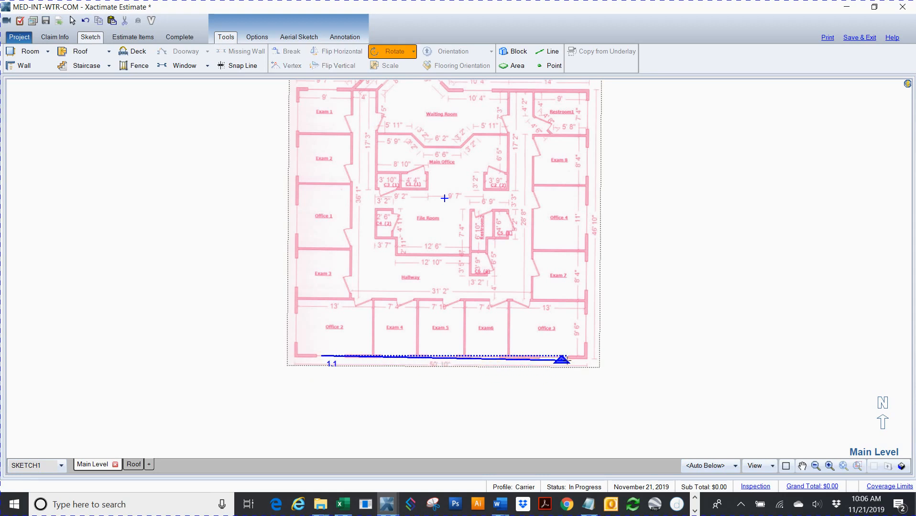
scroll(565, 359, "up", 5)
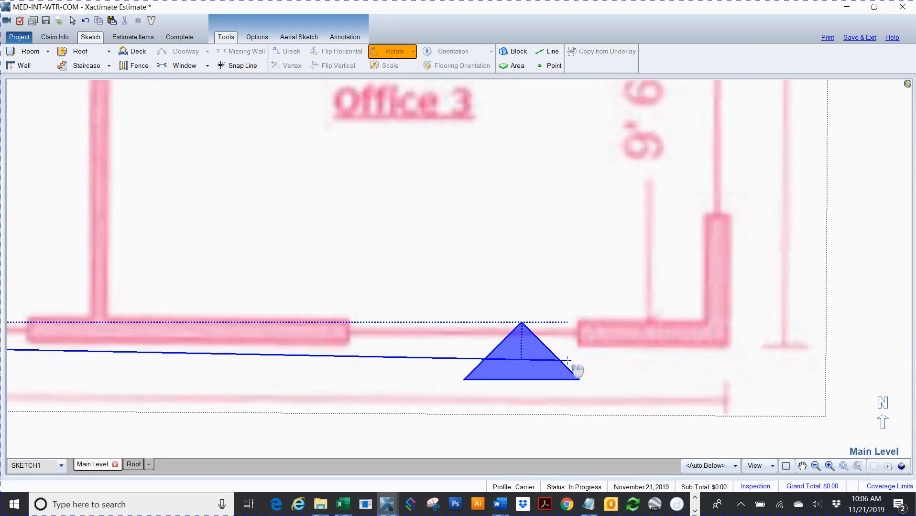
left_click_drag(562, 338, 574, 338)
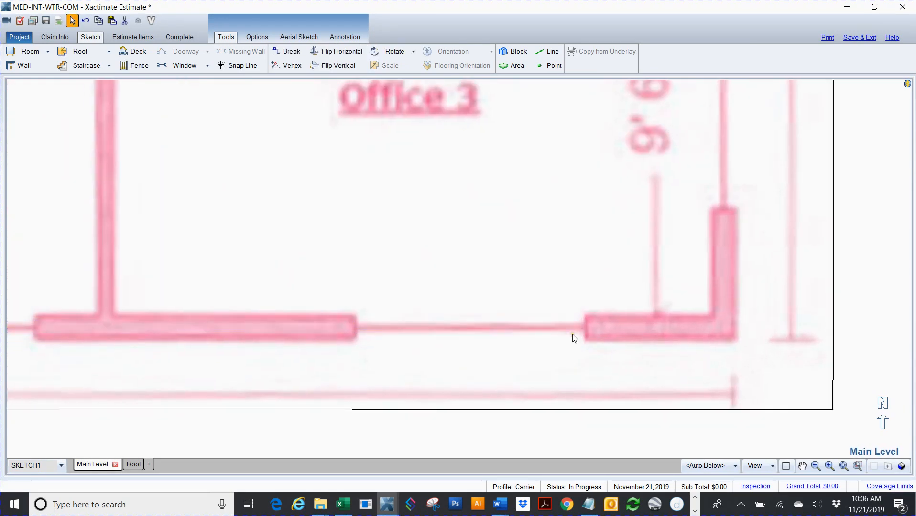
- Examine the underlay's lower wall below Office 2 and the exam rooms up close with another temporary snap line, and delete it
key("F6")
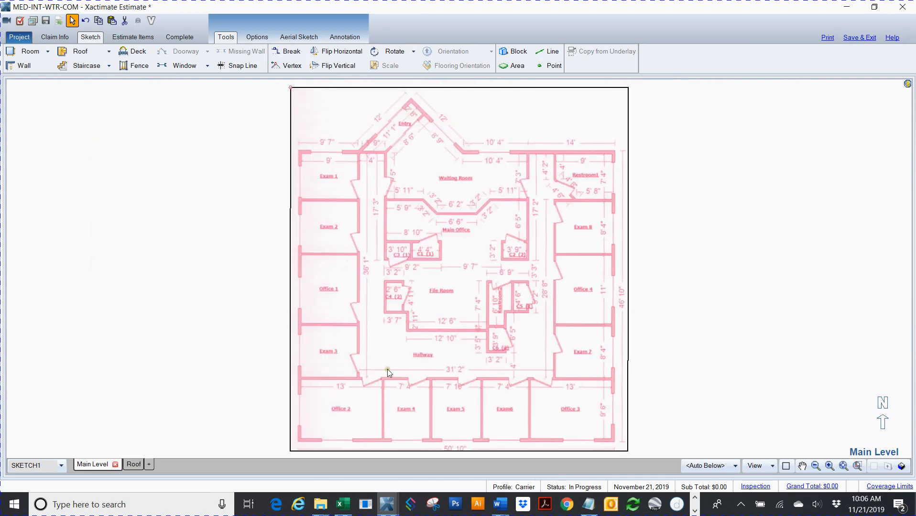
scroll(389, 369, "up", 5)
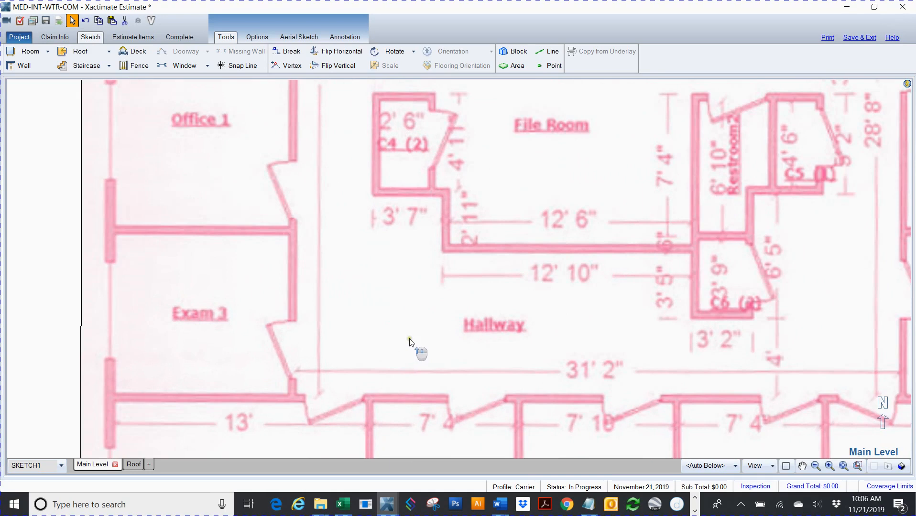
key("Down")
key("Down")
key("Down")
key("Down")
key("Down")
key("Down")
key("Down")
key("Down")
key("Down")
key("Down")
key("Down")
key("Down")
key("Down")
key("Down")
key("Down")
key("Down")
key("Down")
key("Down")
key("Down")
key("Down")
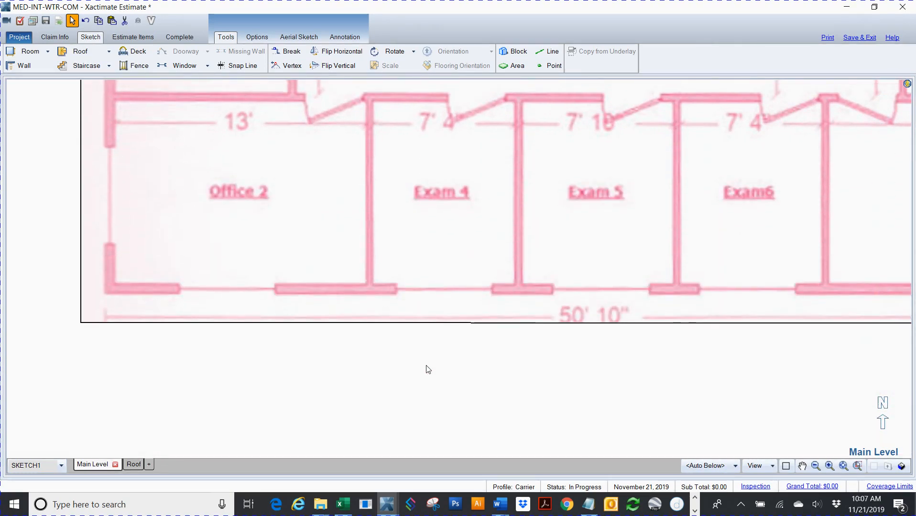
left_click(242, 66)
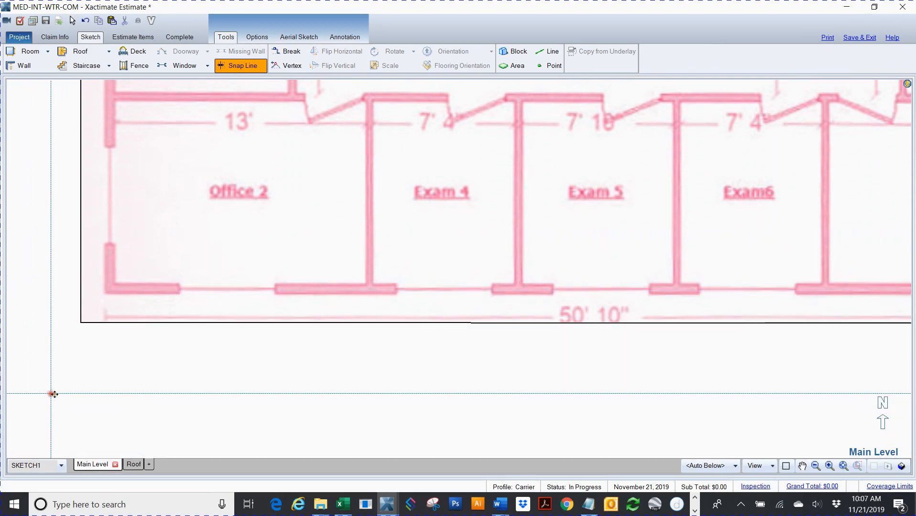
left_click(50, 394)
left_click_drag(36, 366, 99, 433)
key("Delete")
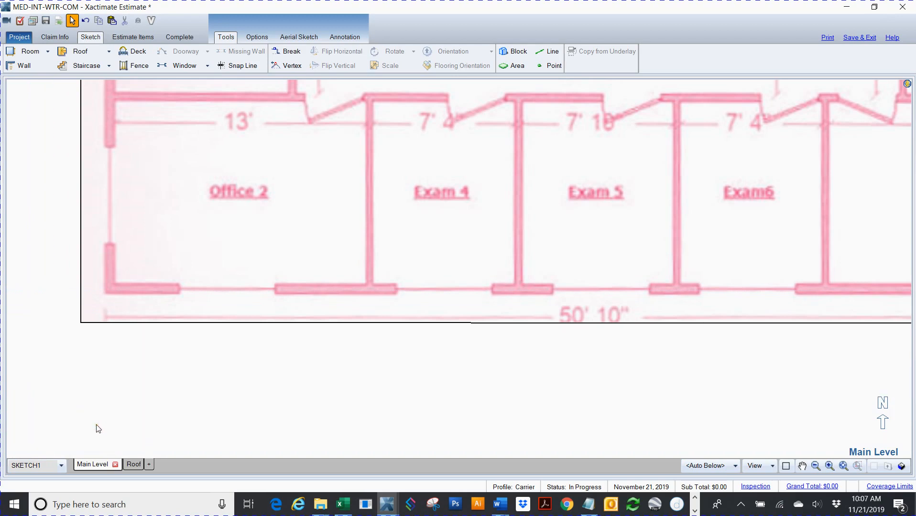
- Place a 12' by 12' room over Exam 1 and move it so its outer corner matches the underlay's corner
key("Home")
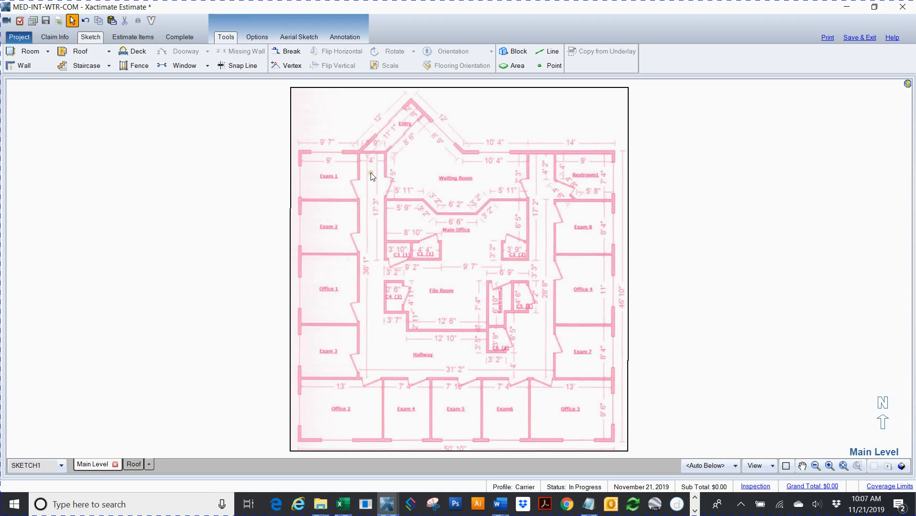
key("r")
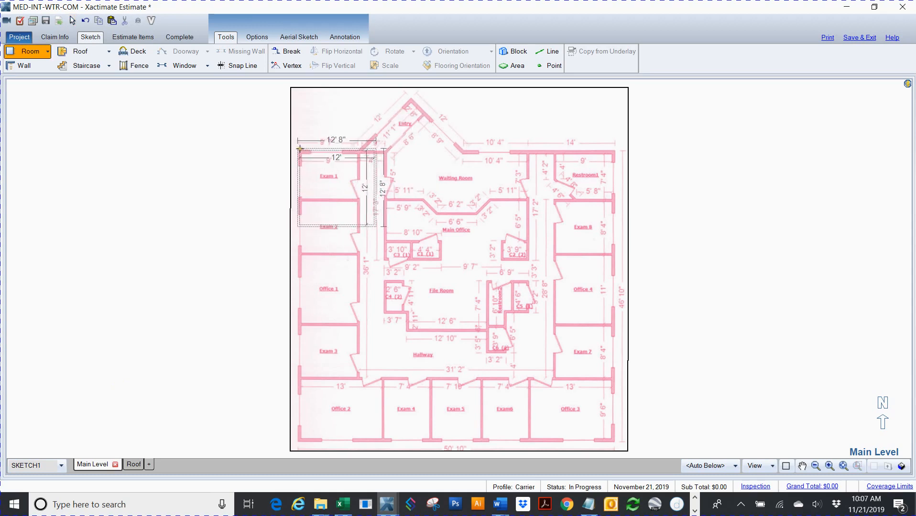
left_click(301, 150)
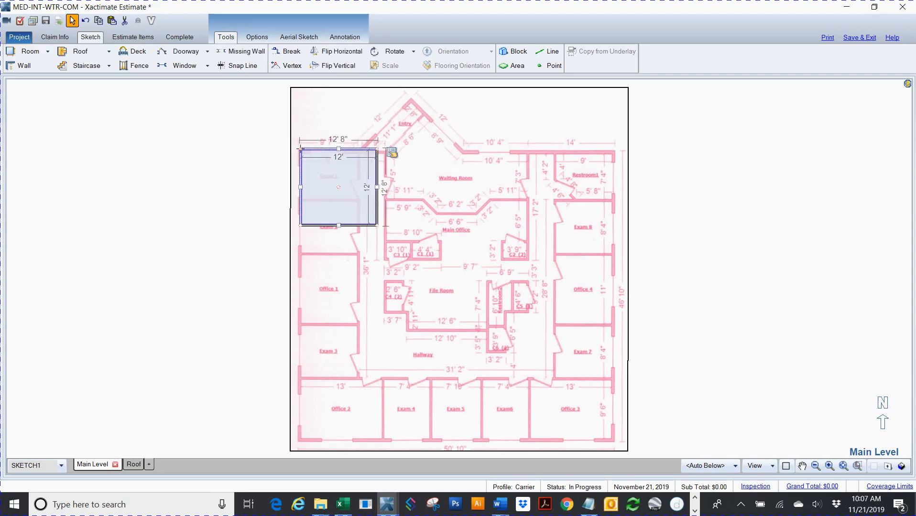
key("F8")
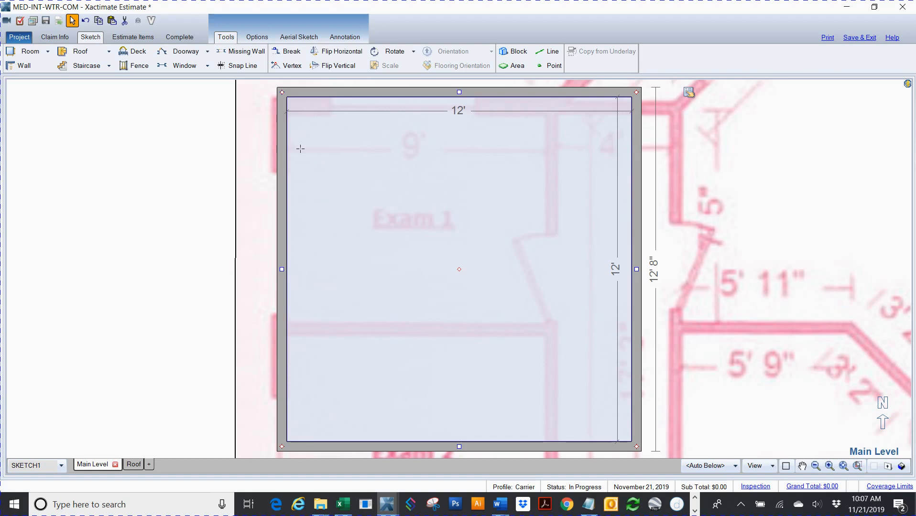
scroll(300, 149, "down", 2)
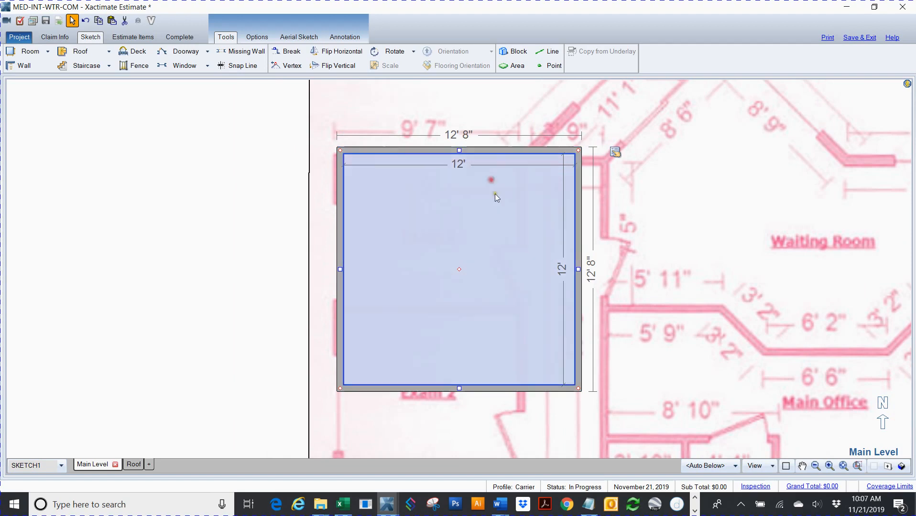
scroll(508, 219, "down", 4)
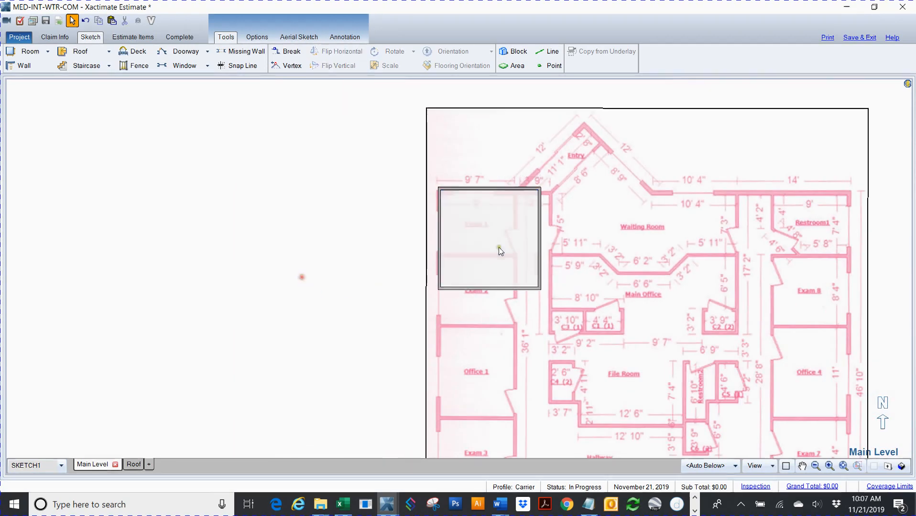
left_click(500, 243)
left_click_drag(490, 239, 490, 239)
scroll(491, 240, "up", 4)
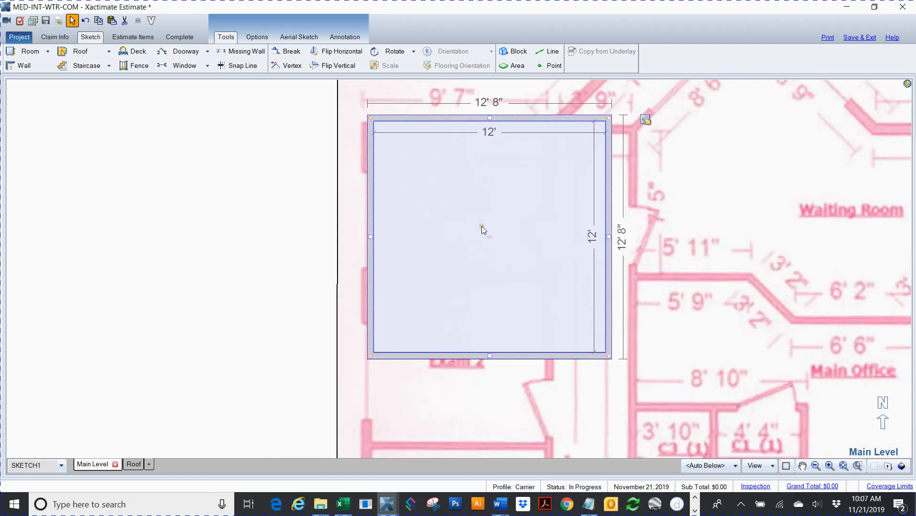
mouse_move(490, 237)
left_mouse_down()
mouse_move(497, 261)
mouse_move(488, 248)
left_mouse_up()
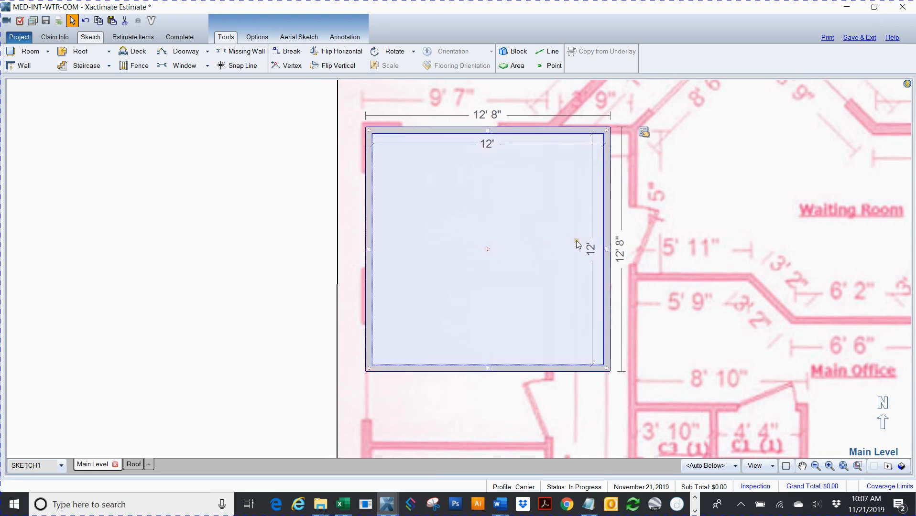
- Resize the room over Exam 1 to an interior width of 9' and pull its lower wall up to an interior depth of 7' 4"
left_click_drag(607, 249, 635, 251)
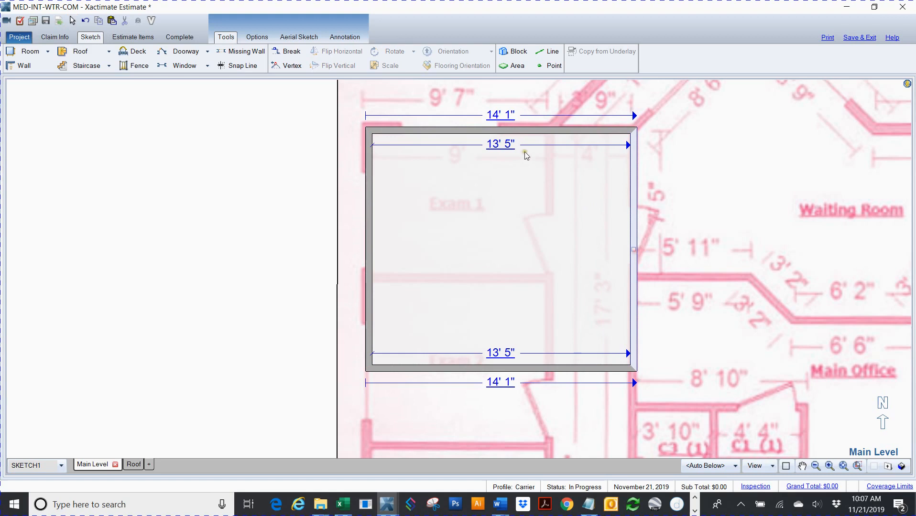
left_click(501, 145)
type("9")
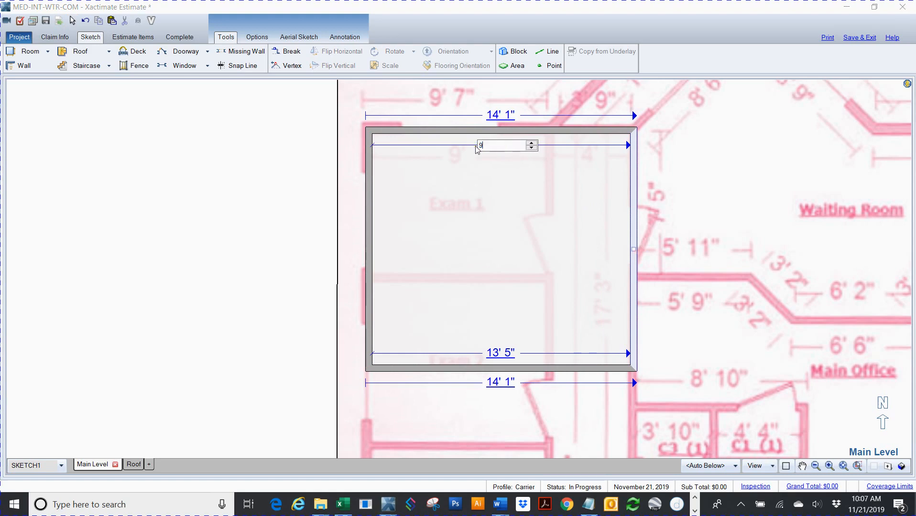
key("Return")
left_click(457, 196)
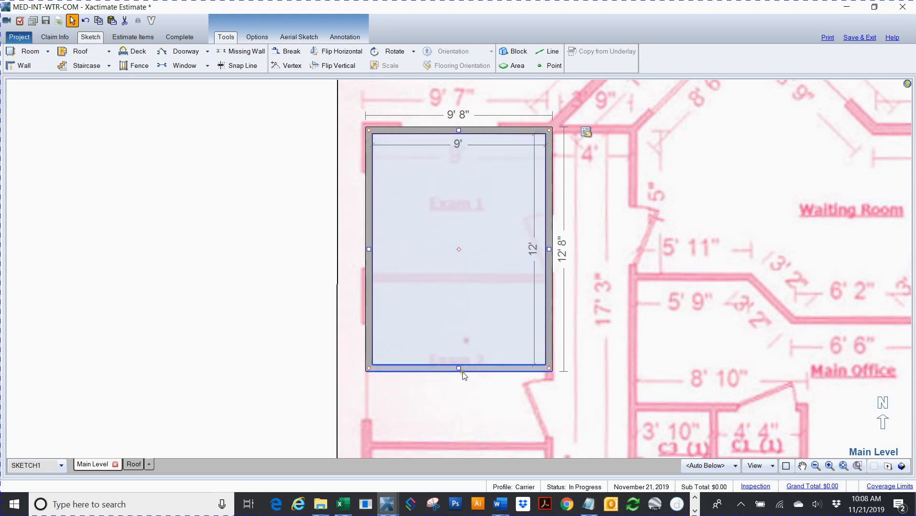
left_click_drag(460, 369, 462, 277)
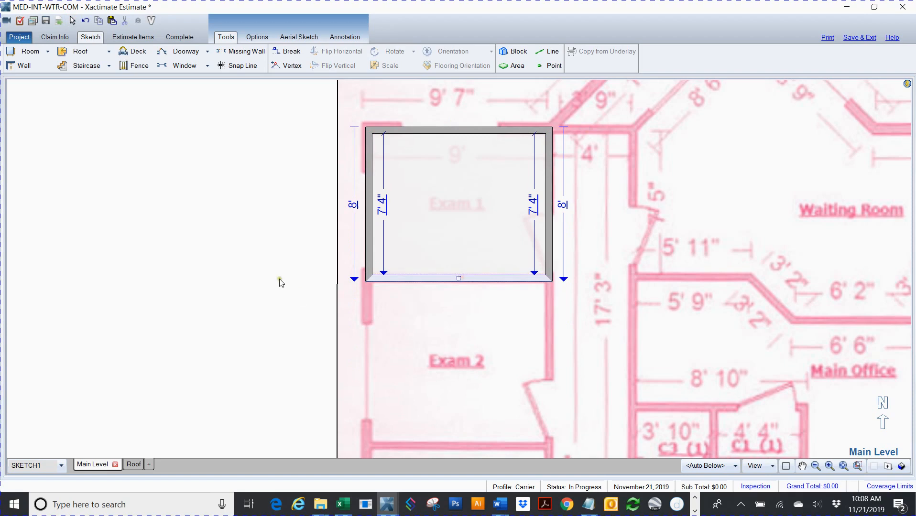
- Set the thickness of the upper exterior wall of the room over Exam 1 to 6"
left_click(276, 276)
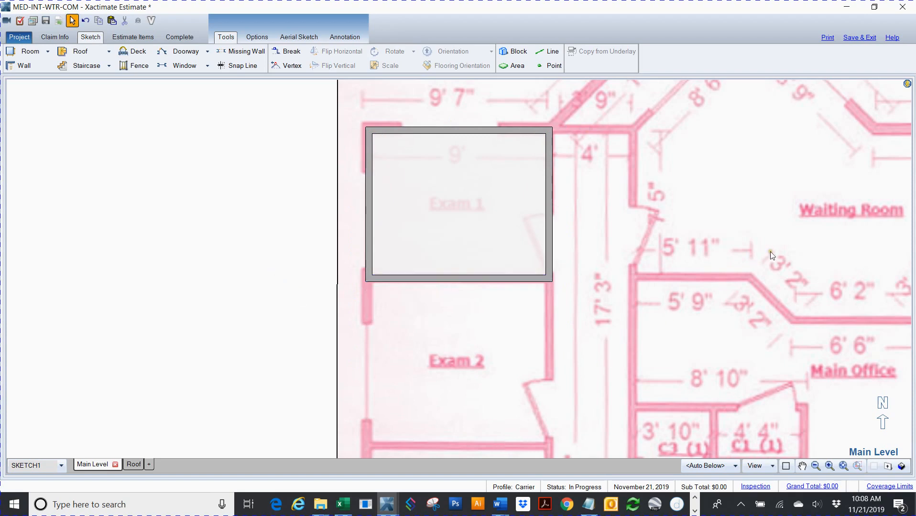
key("space")
left_click_drag(819, 244, 100, 278)
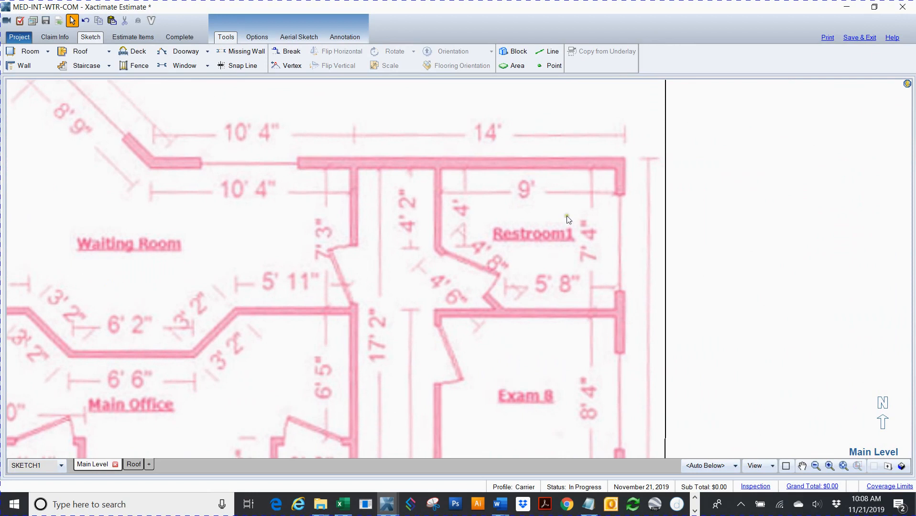
key("space")
left_click_drag(245, 318, 753, 302)
left_click(262, 255)
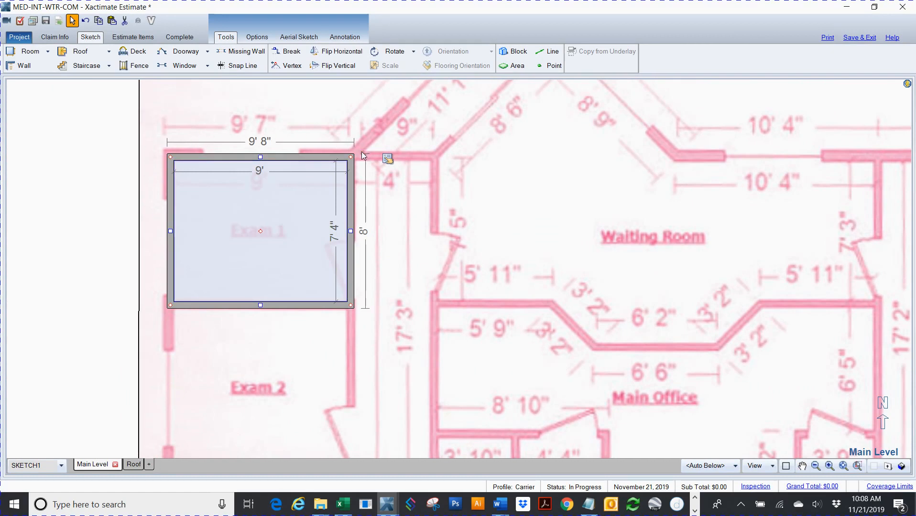
left_click(232, 156)
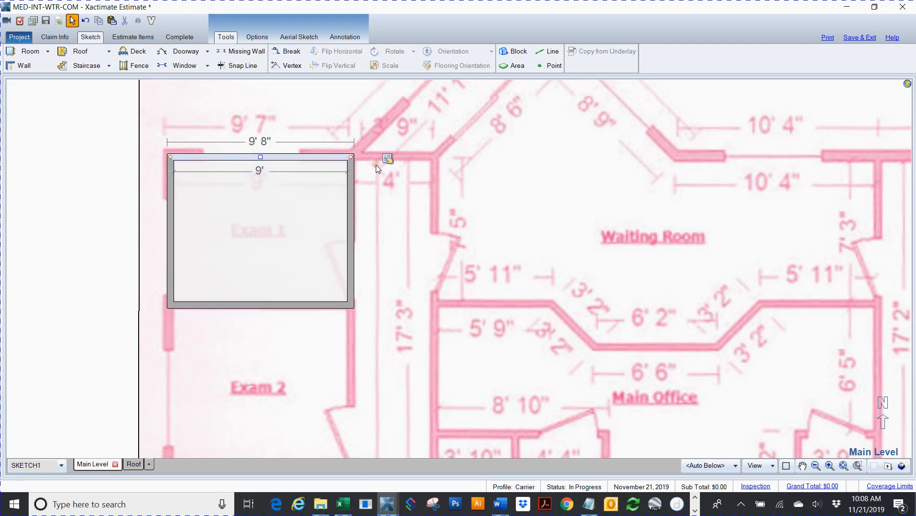
mouse_move(390, 159)
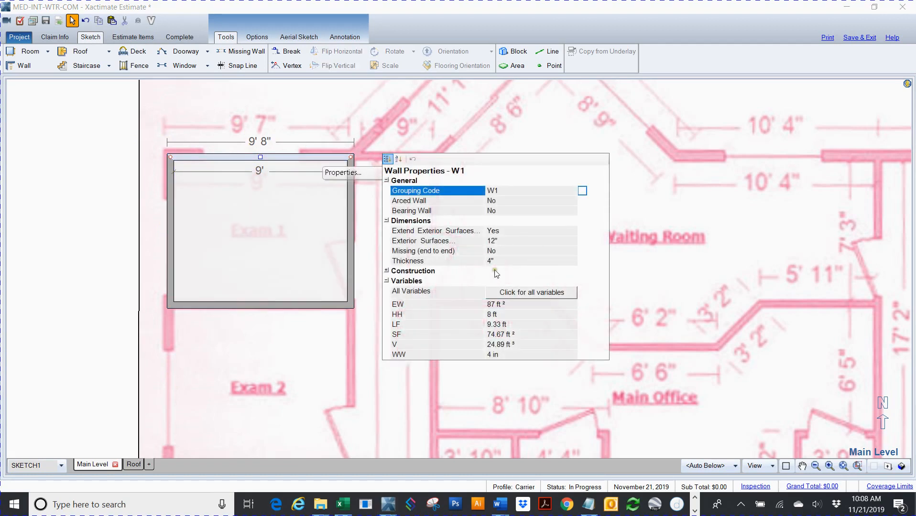
left_click(492, 260)
type("6")
key("Return")
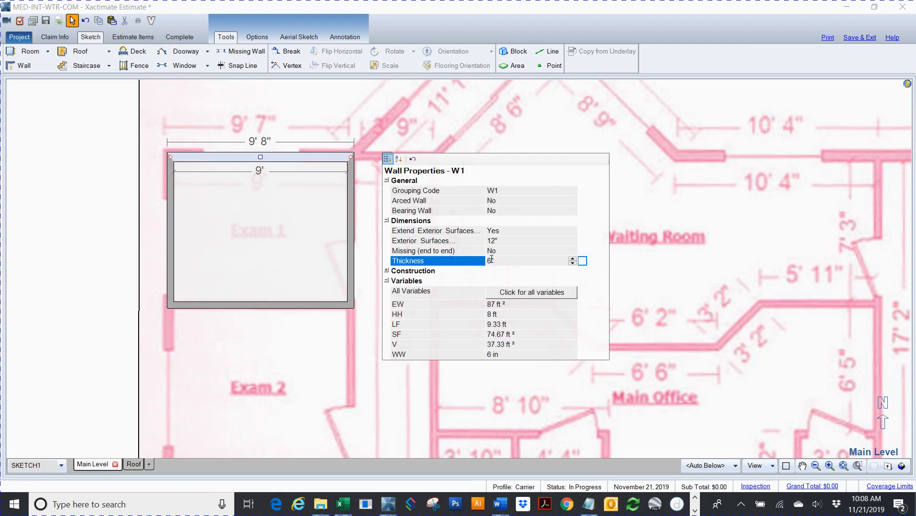
- Set the thickness of the left exterior wall of the room over Exam 1 to 6"
left_click(174, 241)
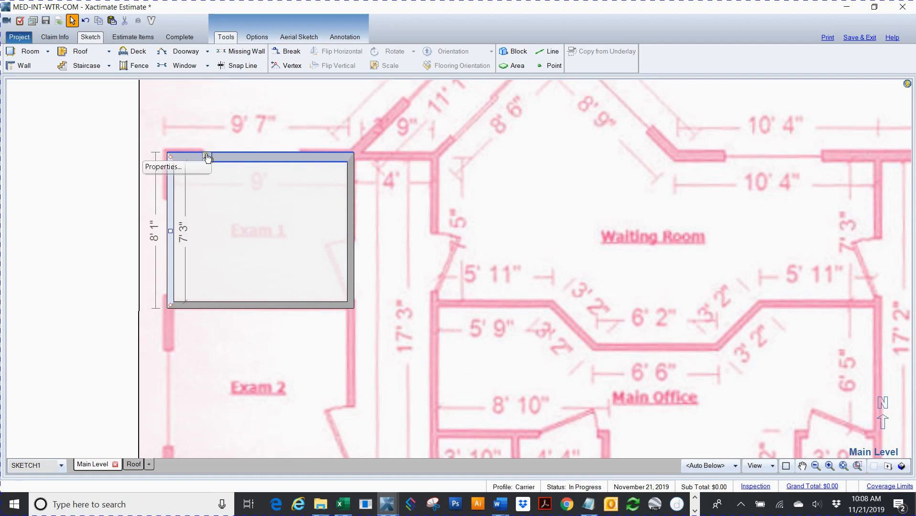
mouse_move(207, 157)
left_click(315, 260)
type("6")
key("Return")
left_click(51, 188)
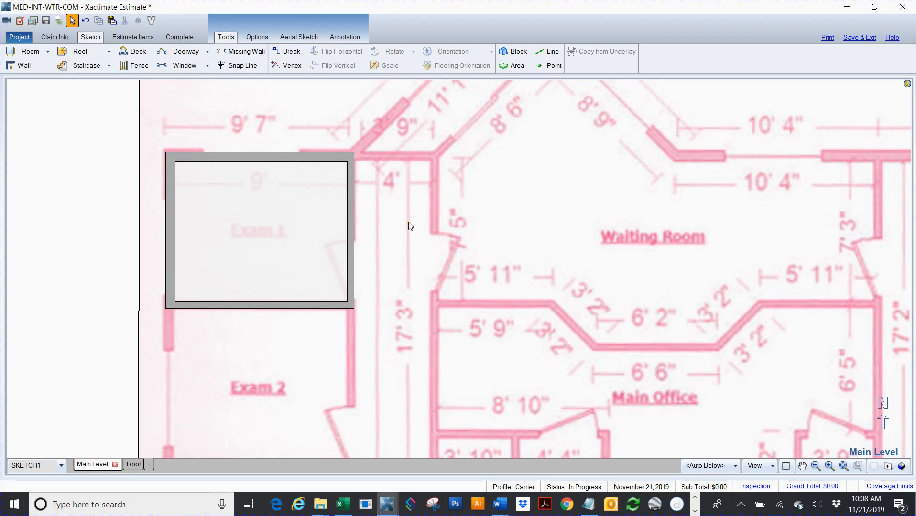
- Nudge the whole room over Exam 1 slightly so its walls line up better with the underlay's walls
scroll(410, 225, "down", 1)
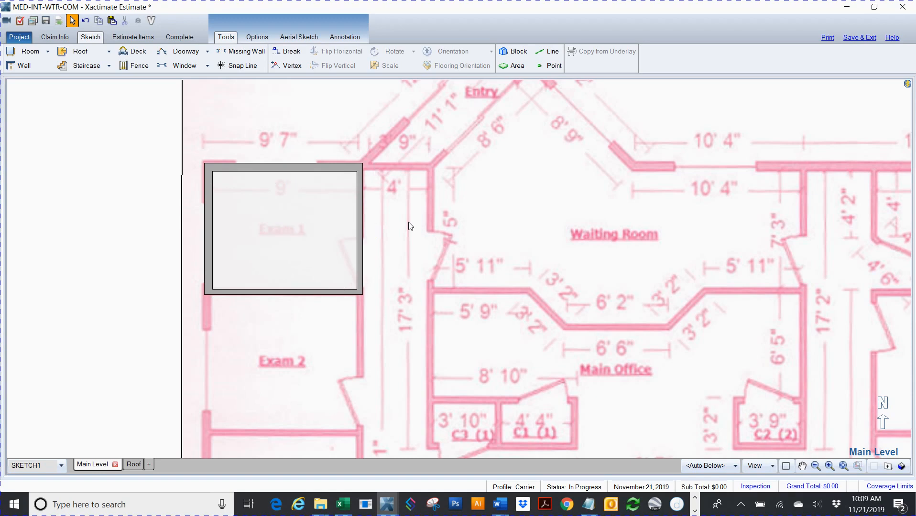
left_click(283, 235)
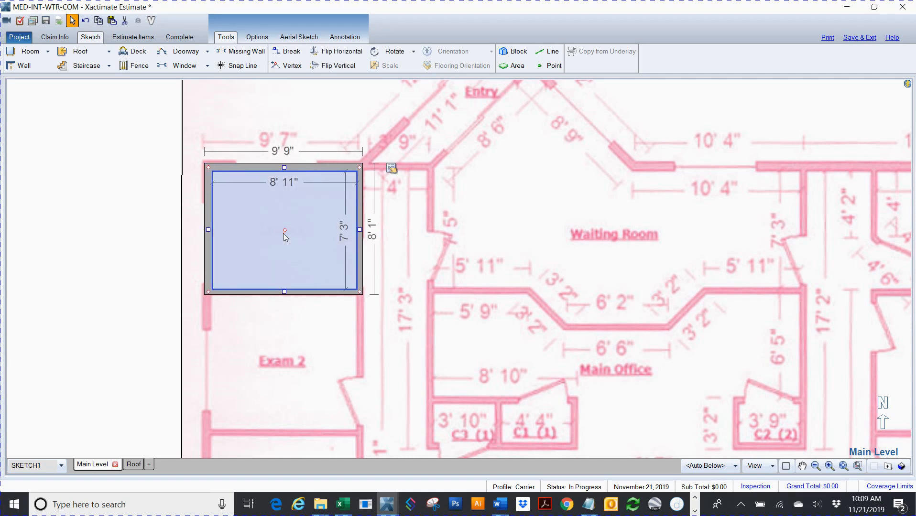
key("Escape")
key("space")
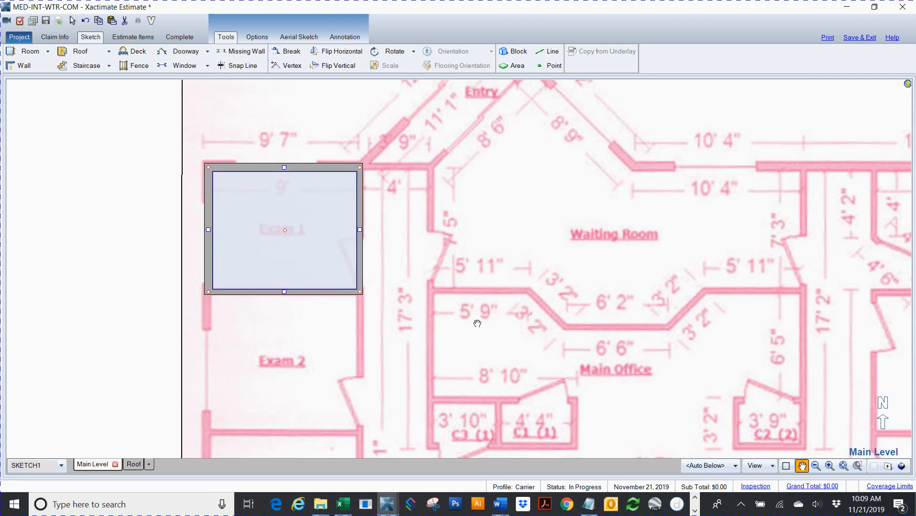
left_click_drag(485, 322, 483, 319)
left_click_drag(368, 332, 369, 333)
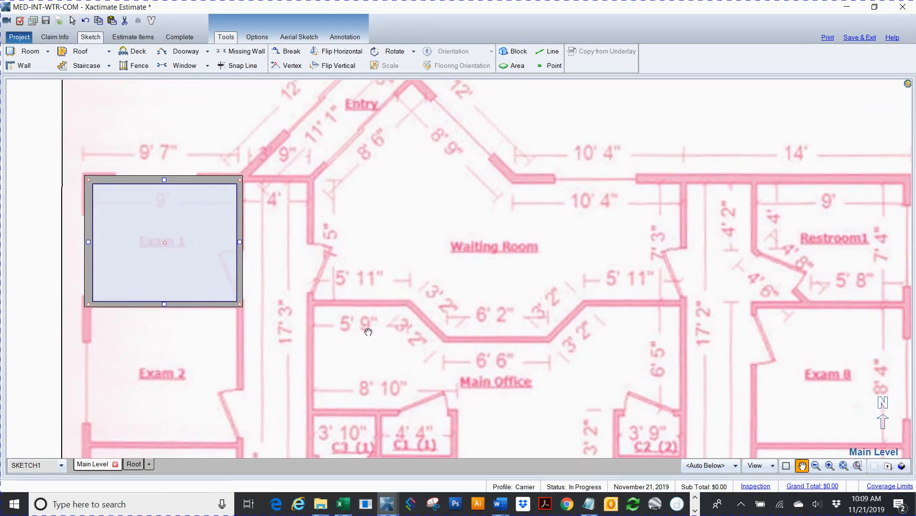
key("Escape")
left_click(167, 251)
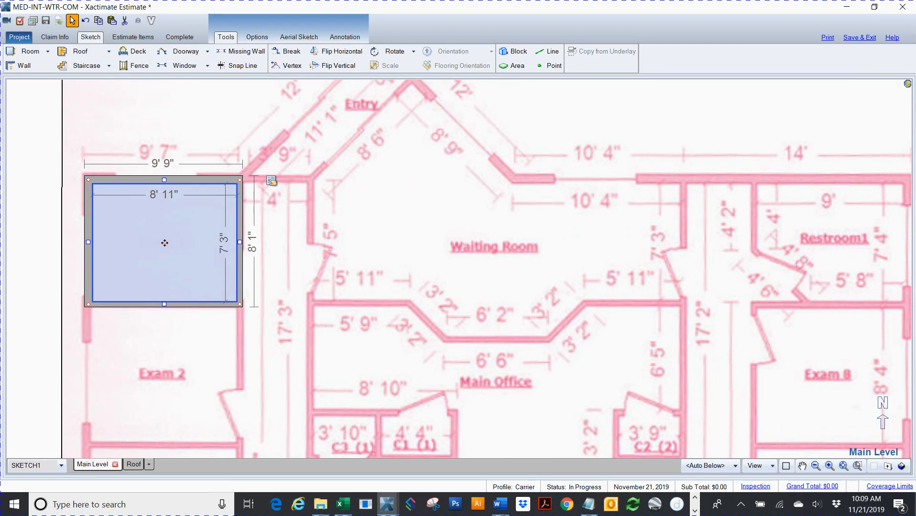
left_click(164, 243)
left_click(150, 243)
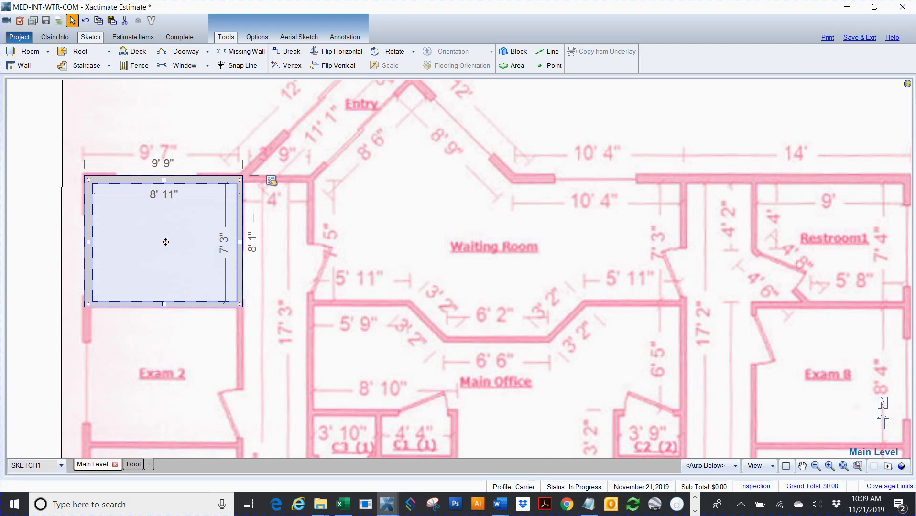
left_click_drag(165, 242, 165, 241)
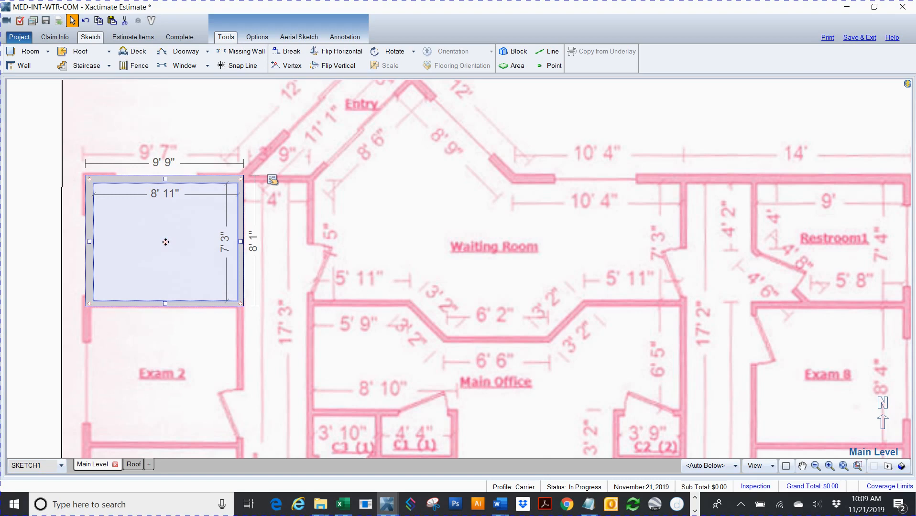
left_click(473, 253)
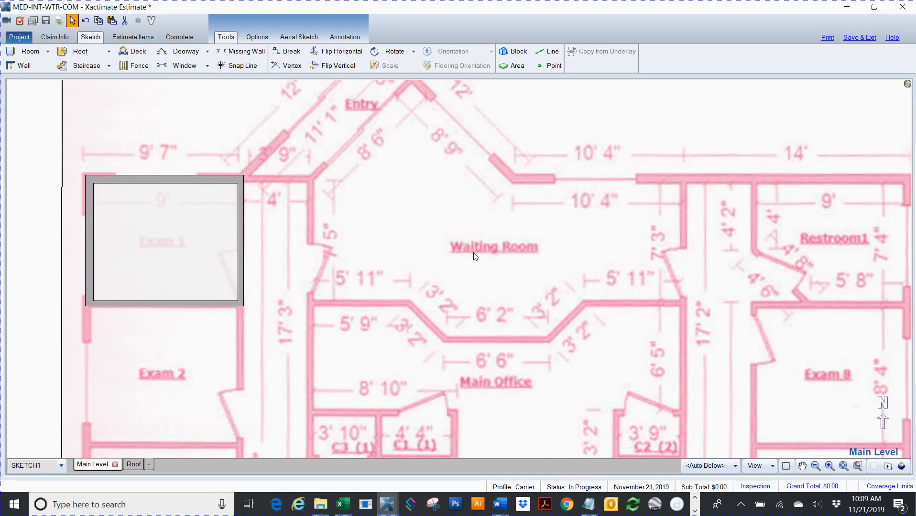
- Place a room over the Waiting Room and stretch it to an interior width of about 22' 9" and an interior depth of about 7' 1"
mouse_move(519, 241)
left_mouse_down()
mouse_move(440, 241)
mouse_move(456, 241)
left_mouse_up()
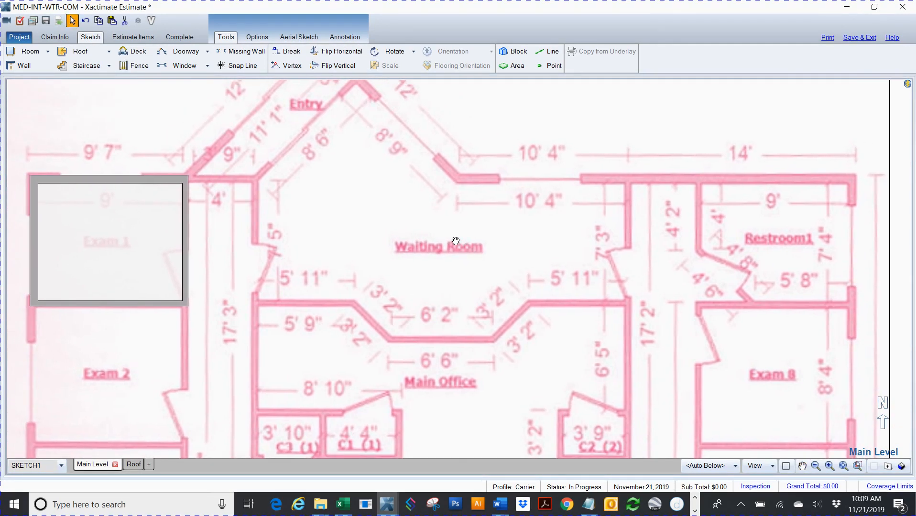
key("r")
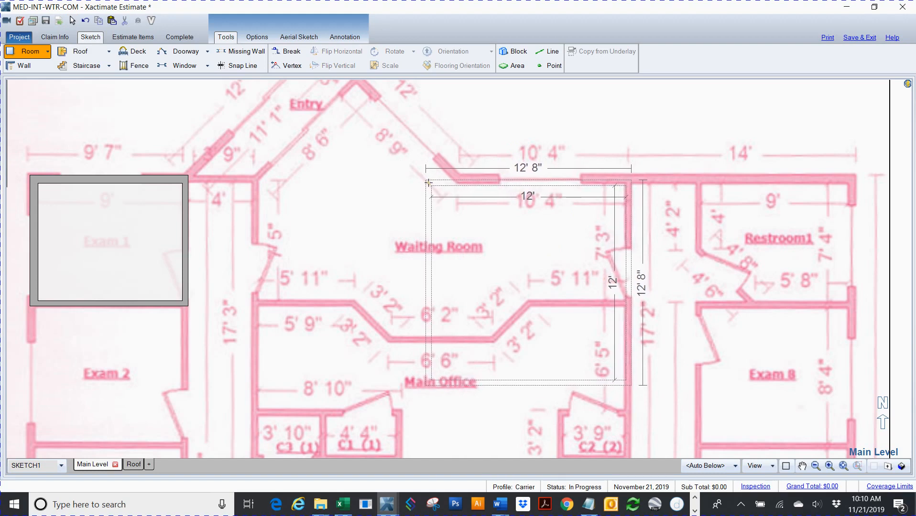
left_click(429, 182)
left_click_drag(430, 283, 255, 267)
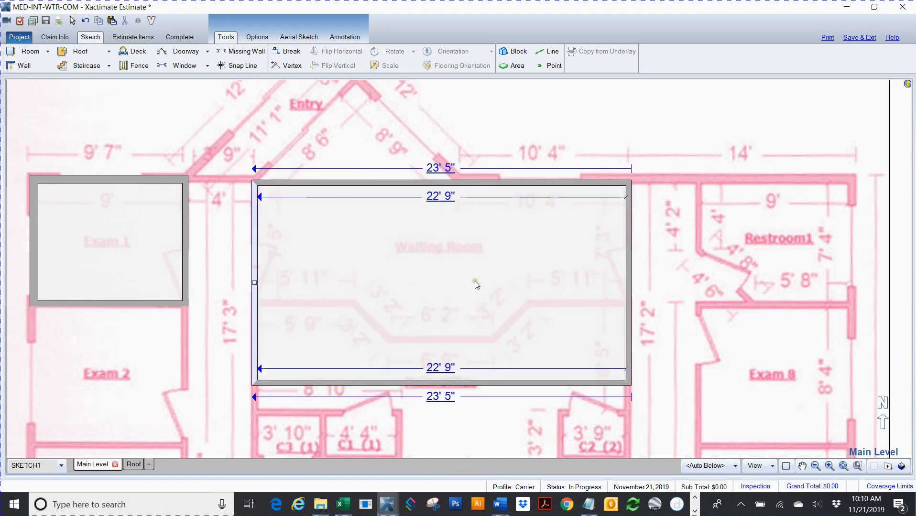
left_click(474, 282)
left_click_drag(443, 384, 438, 304)
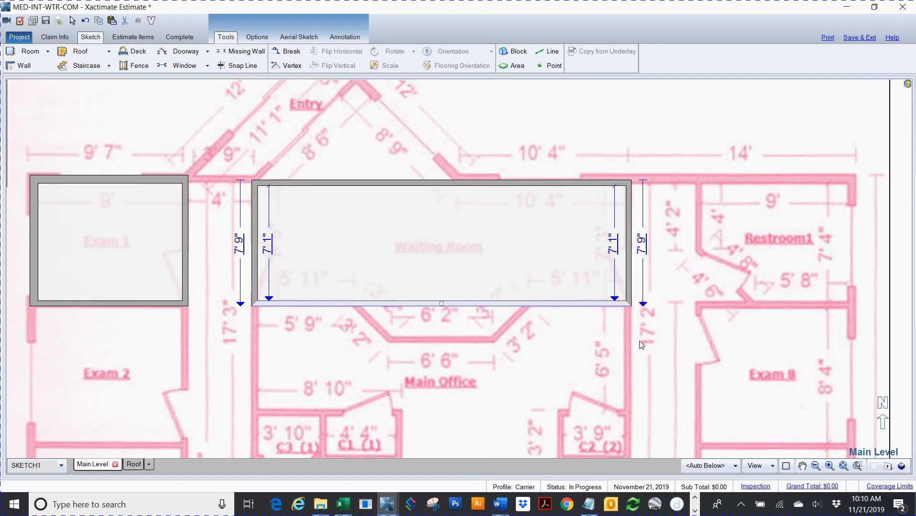
- Break the Waiting Room's lower wall where the underlay's bay begins and ends, and pull the middle section outward about 2' 3"
key("b")
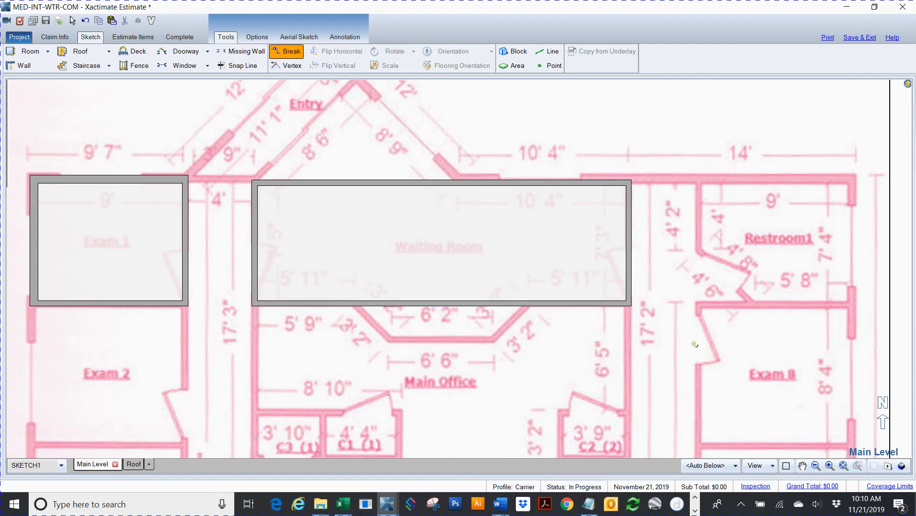
left_click(355, 301)
left_click(528, 303)
left_click_drag(442, 305, 442, 341)
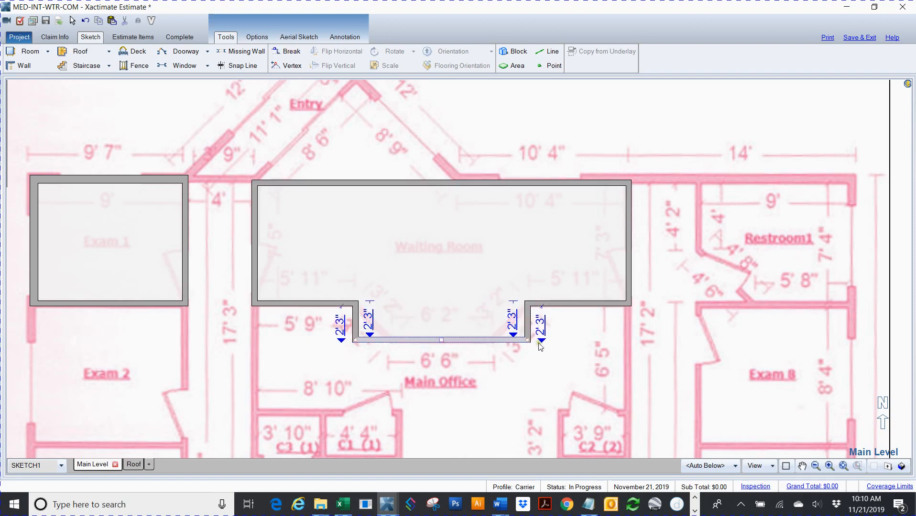
- Move the bay's two outer corners inward to form angled walls about 3' 2" long and a middle wall about 6' long inside
left_click_drag(528, 340, 489, 345)
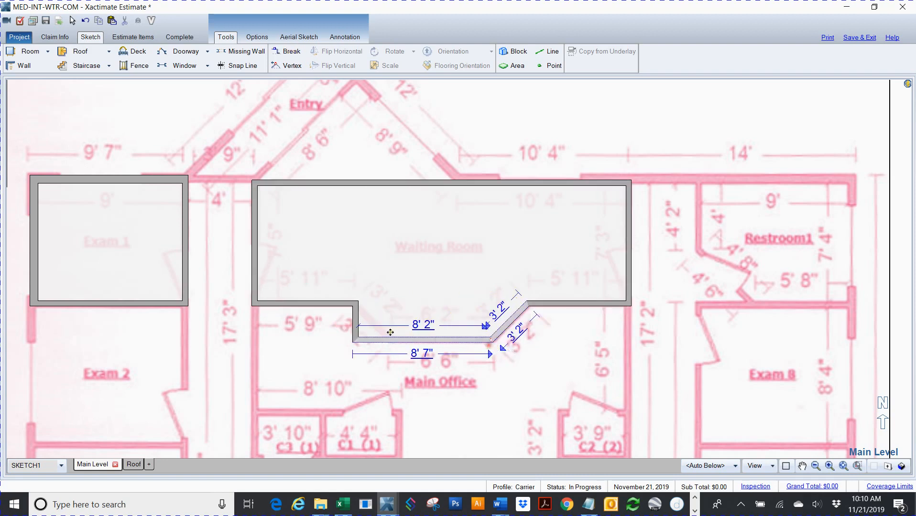
left_click(357, 342)
left_click_drag(357, 343, 392, 342)
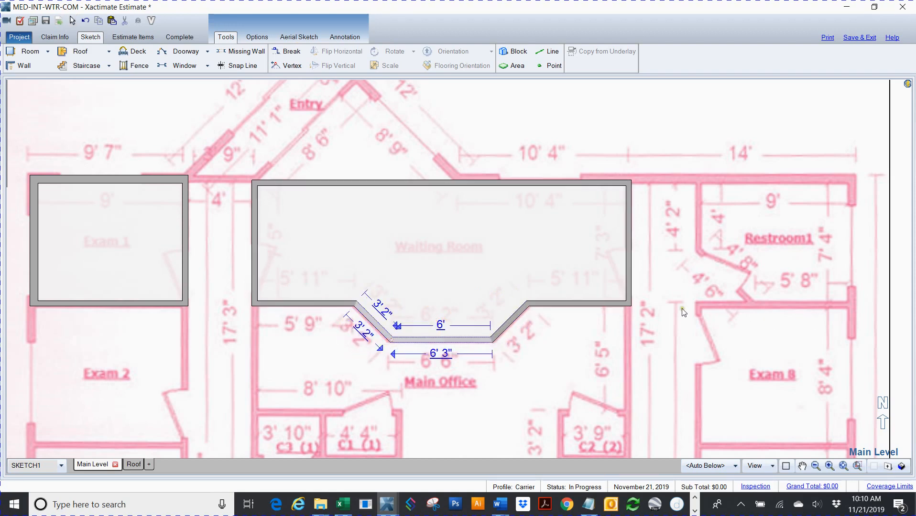
left_click(561, 135)
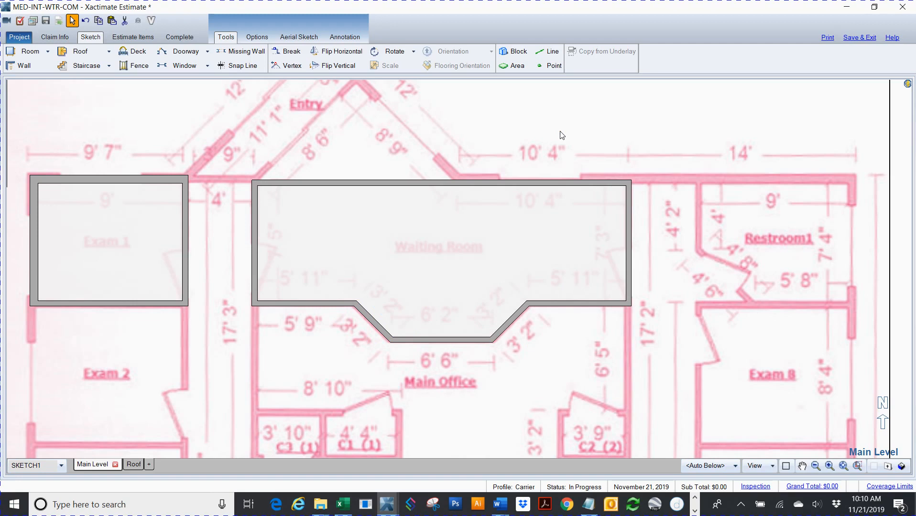
- Display the rooms as transparent outlines and set the thickness of the Waiting Room's upper wall to 6"
key("w")
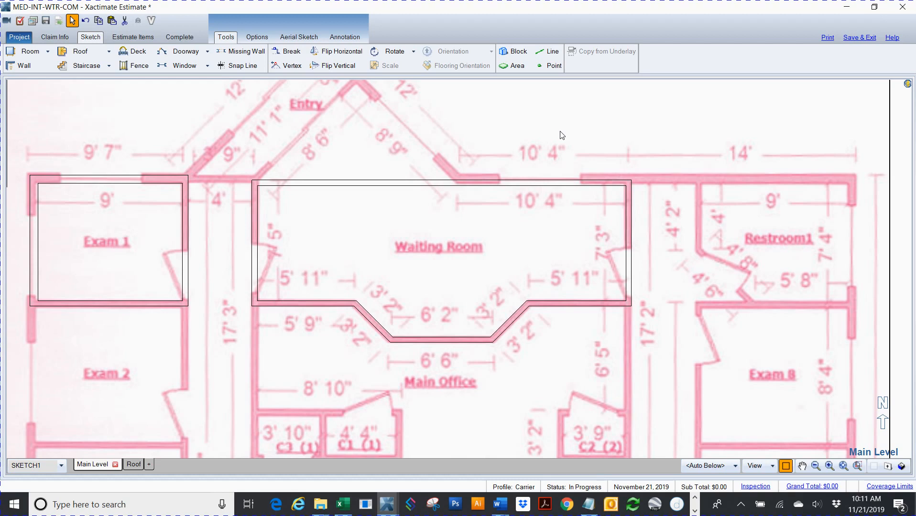
left_click(303, 186)
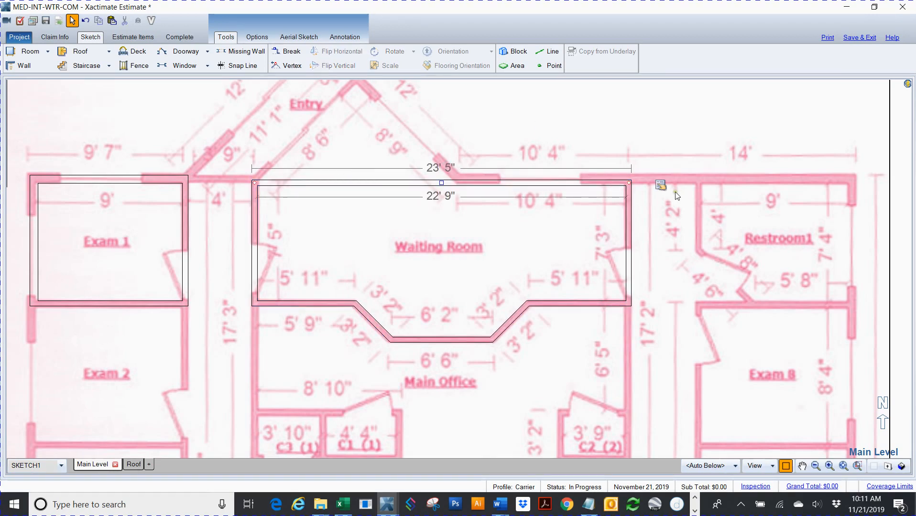
left_click(352, 185)
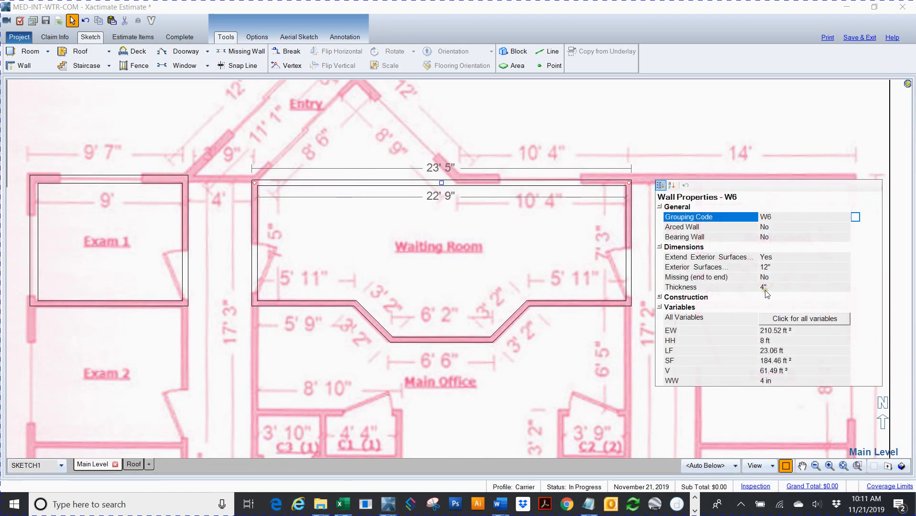
left_click(764, 288)
type("6")
key("Return")
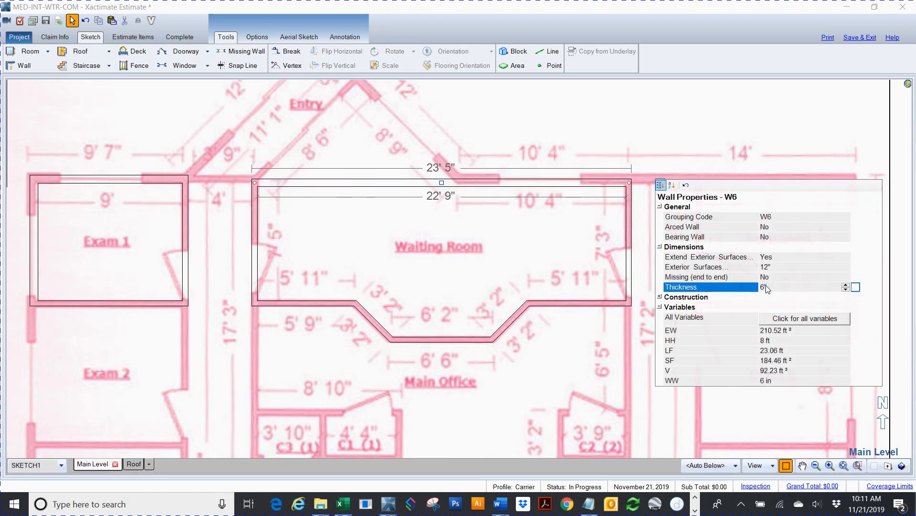
left_click(588, 122)
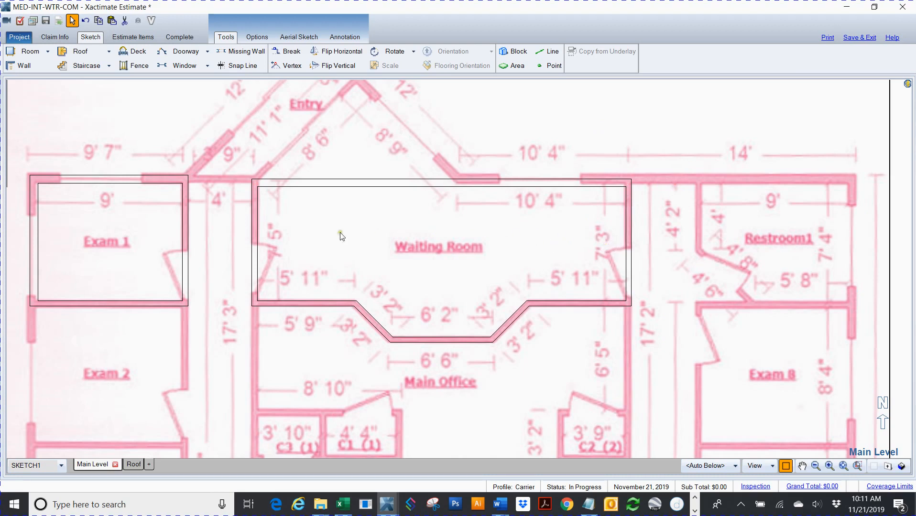
- Move the Waiting Room's upper wall outward onto the underlay's exterior wall, setting the interior depth to 7' 3"
left_click(413, 275)
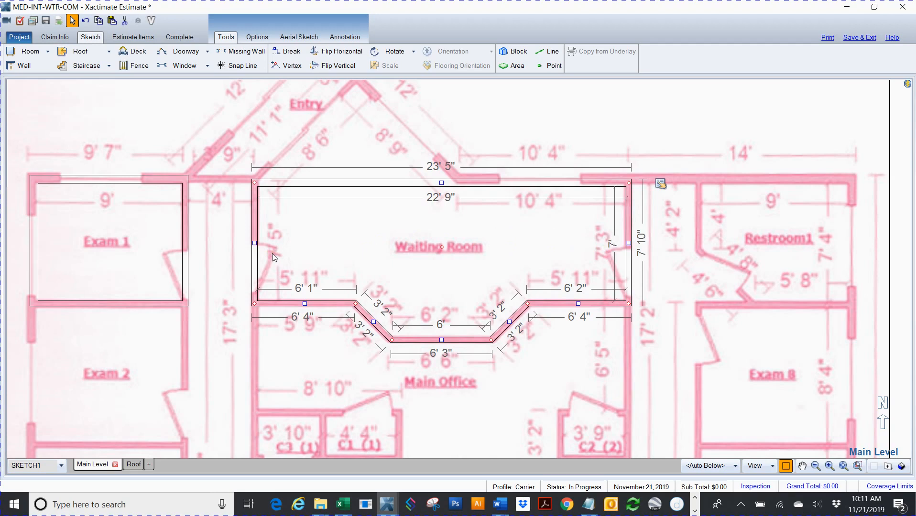
left_click(461, 184)
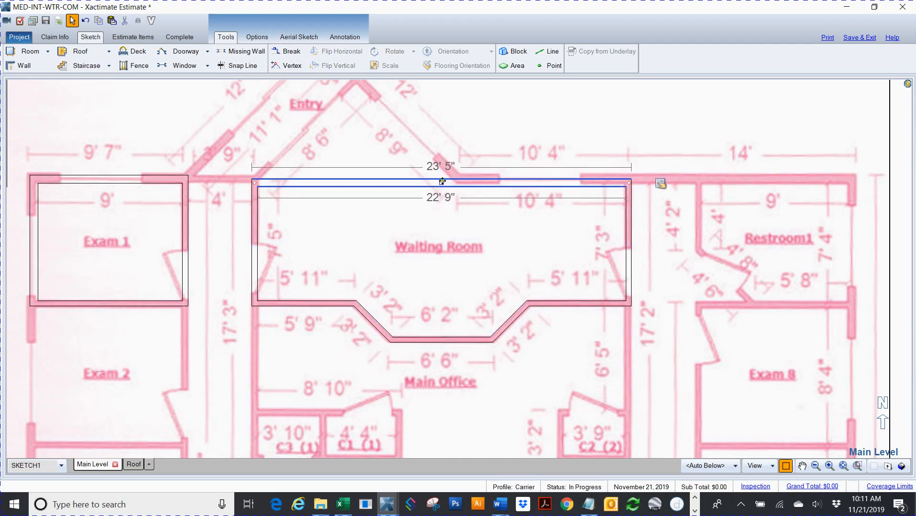
left_click(522, 257)
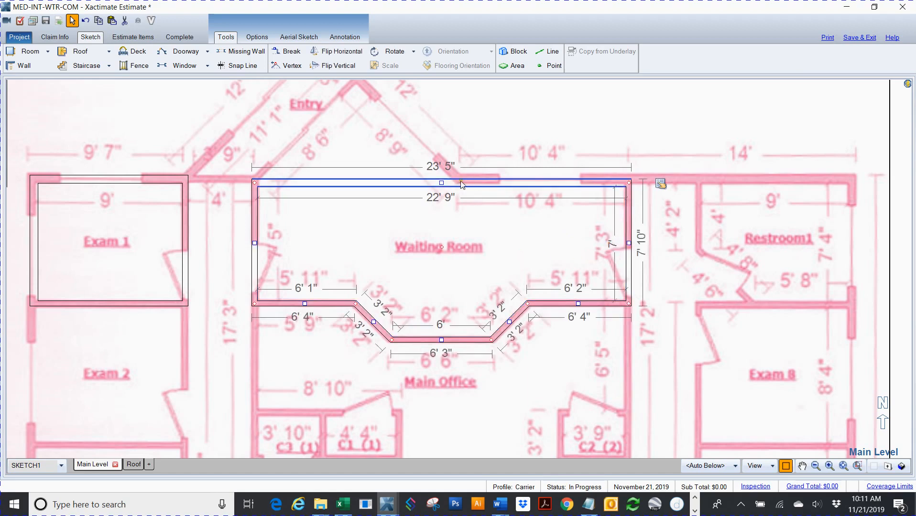
left_click(443, 182)
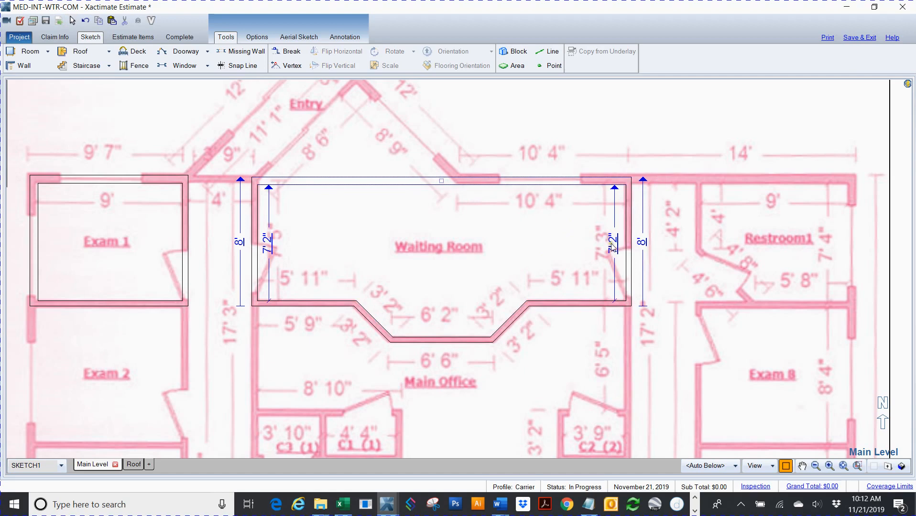
left_click(614, 244)
type("7")
key("Return")
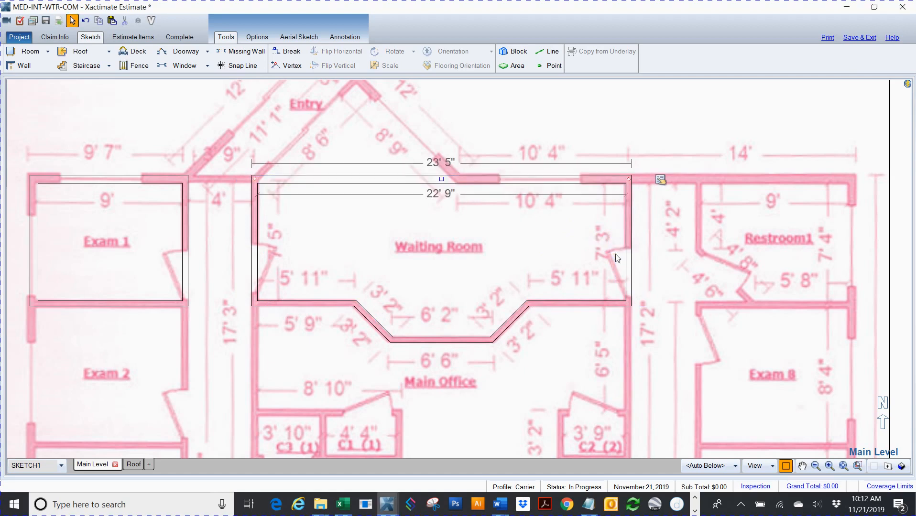
- Copy the Exam 1 room and place the copy over the underlay's Restroom1
left_click(447, 274)
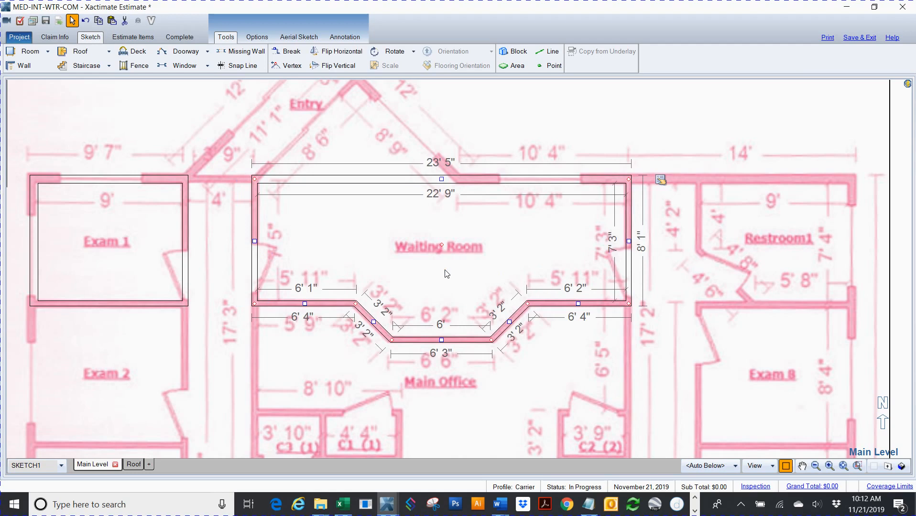
left_click(557, 354)
key("space")
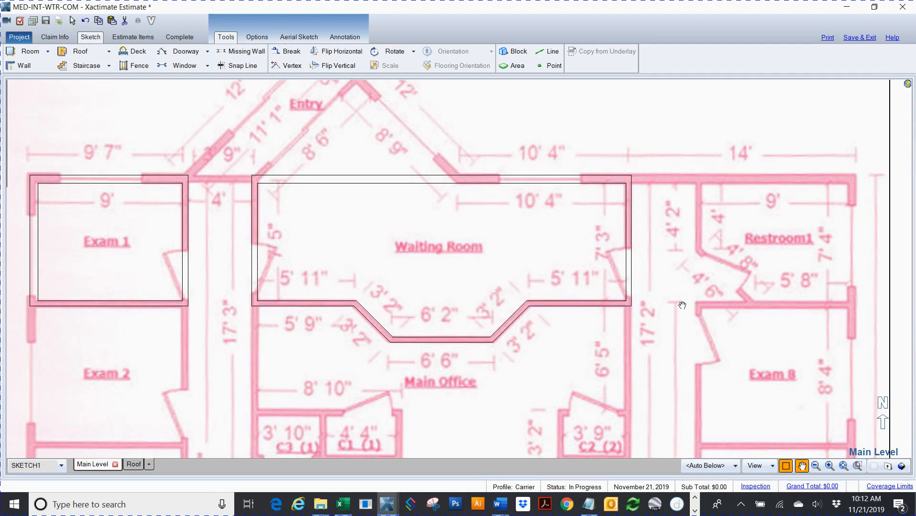
left_click_drag(679, 304, 636, 307)
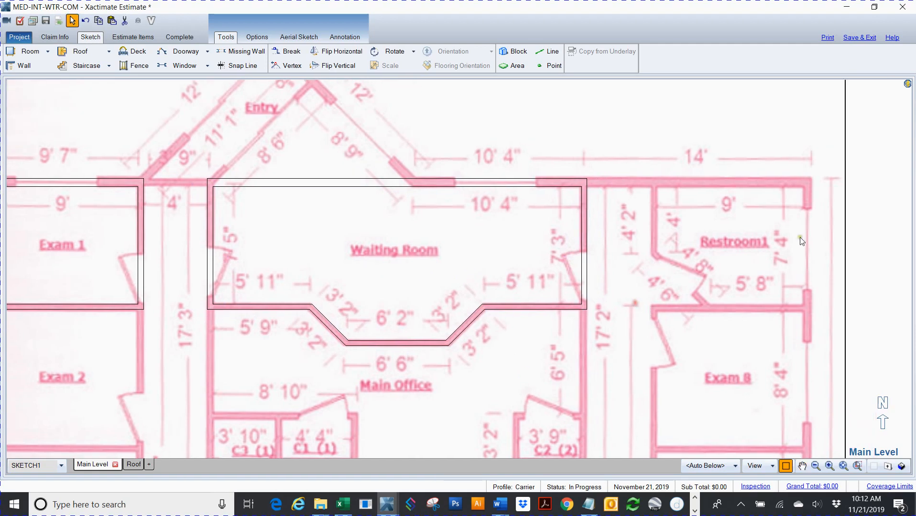
left_click(98, 234)
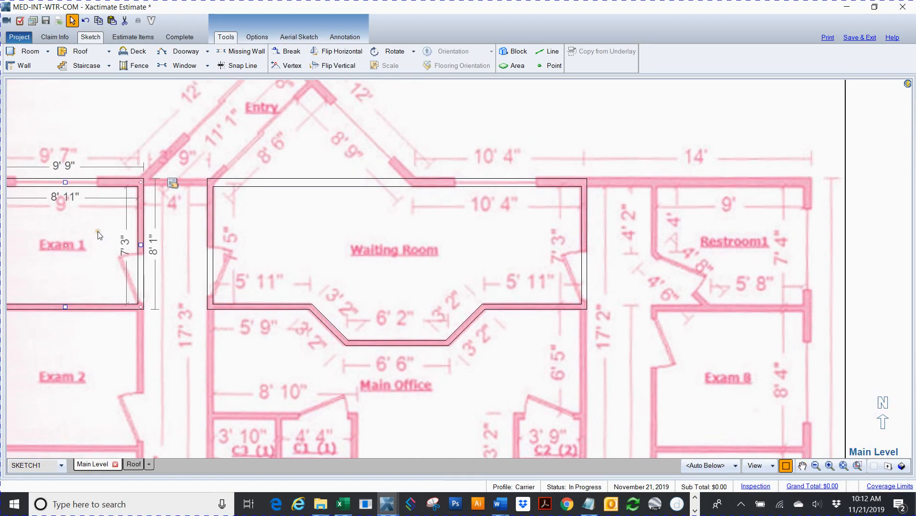
key("ctrl+c")
key("ctrl+v")
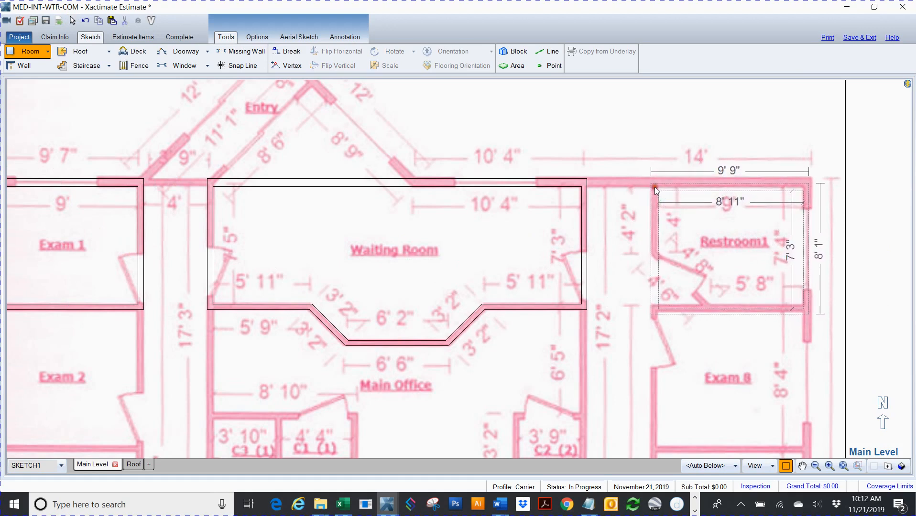
left_click(655, 187)
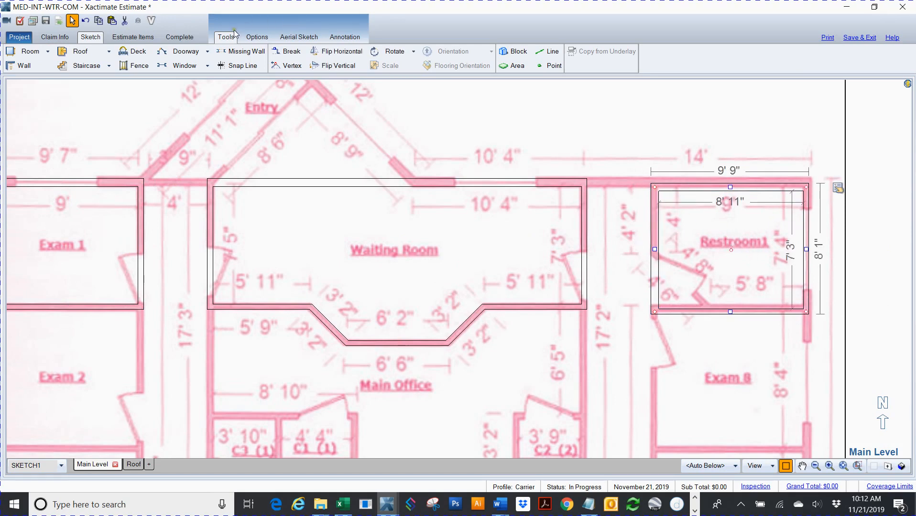
- Flip the room over Restroom1 horizontally and shift it to line up with the underlay's walls
left_click(337, 51)
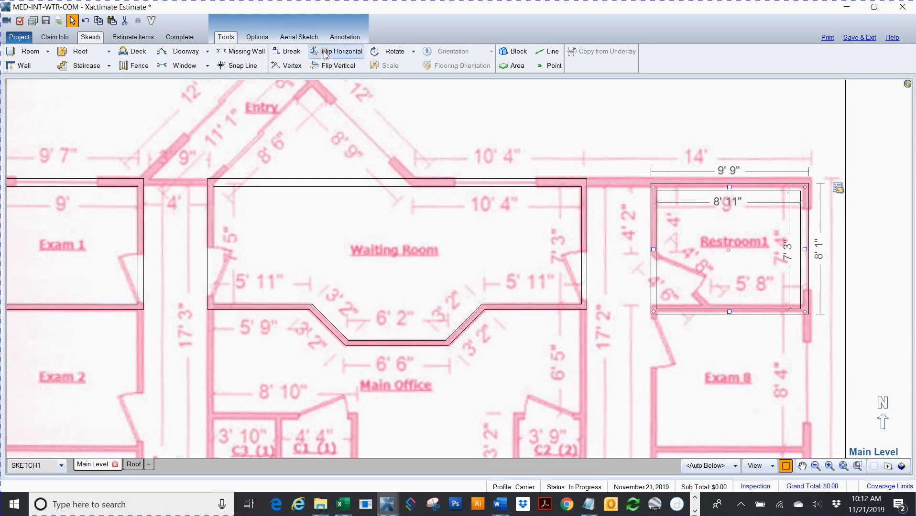
left_click(805, 264)
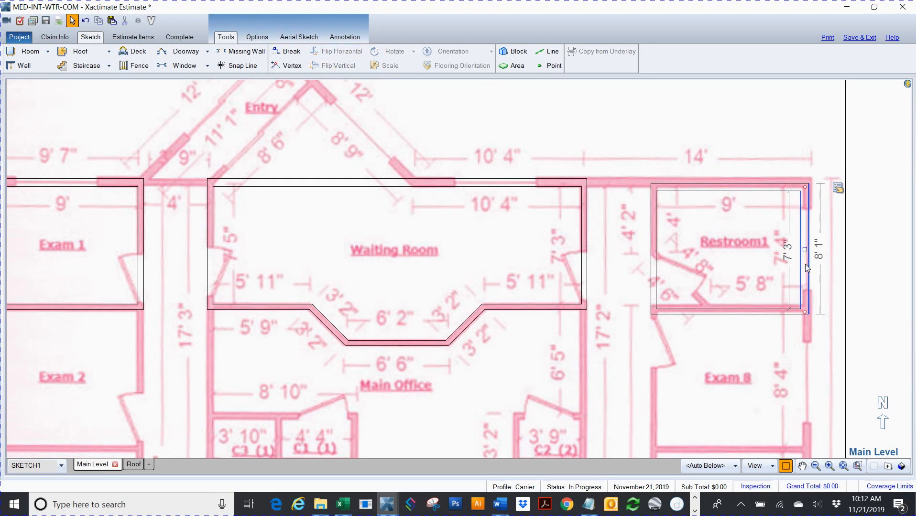
key("Escape")
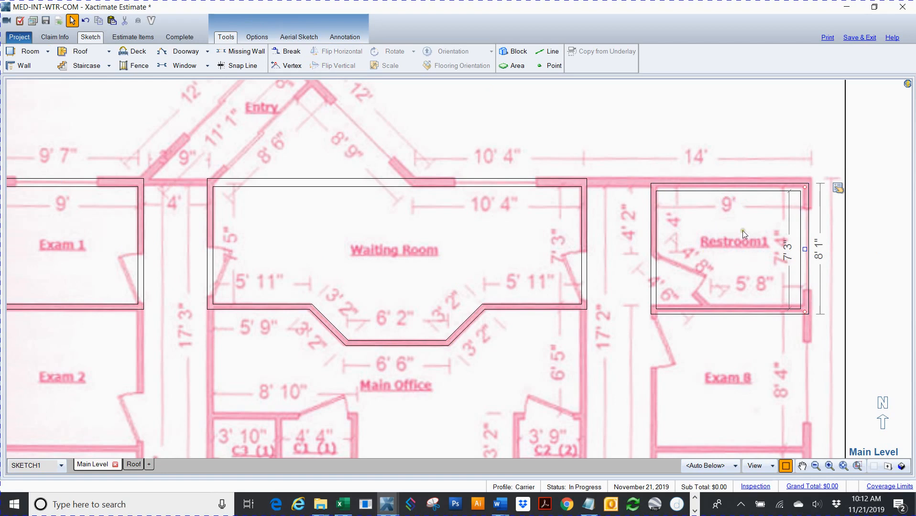
left_click(708, 250)
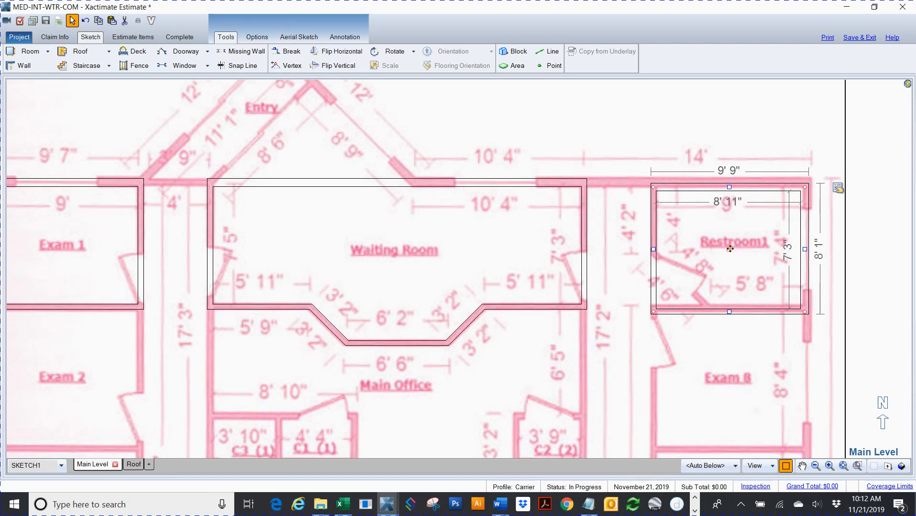
left_click_drag(729, 250, 730, 248)
left_click_drag(741, 257, 729, 247)
left_click(719, 140)
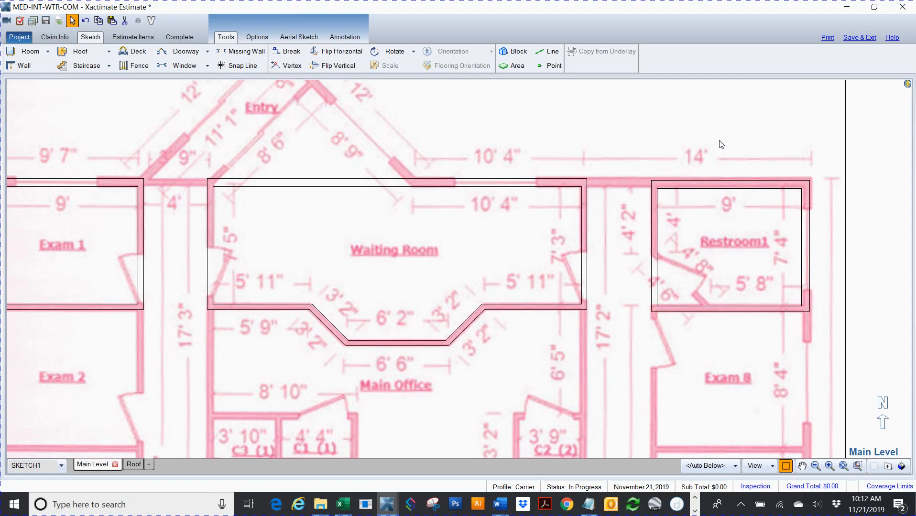
- Place horizontal and vertical snap lines through Exam 1's outer upper-left corner
scroll(648, 159, "down", 2)
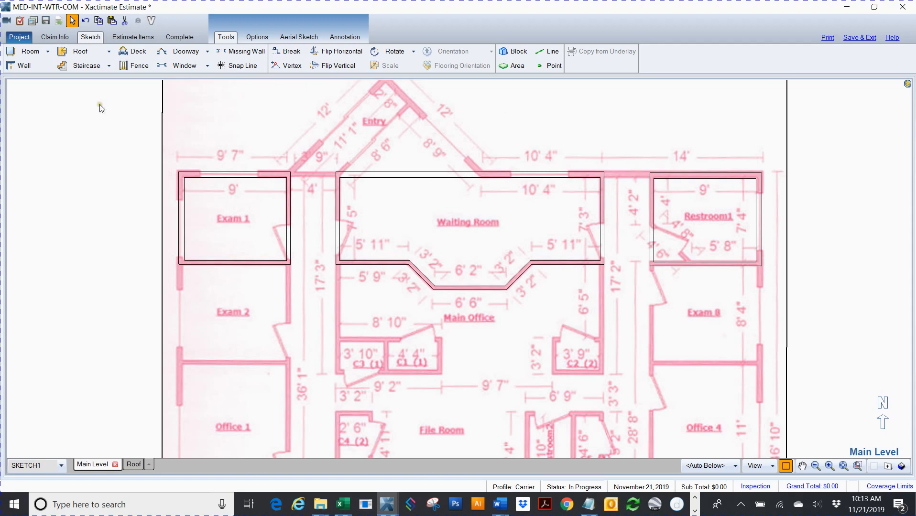
key("space")
left_click_drag(88, 160, 78, 207)
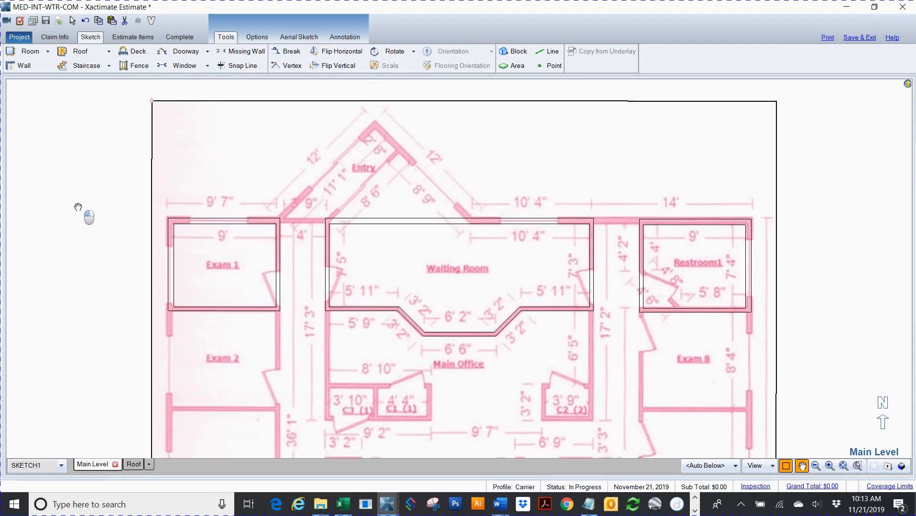
key("space")
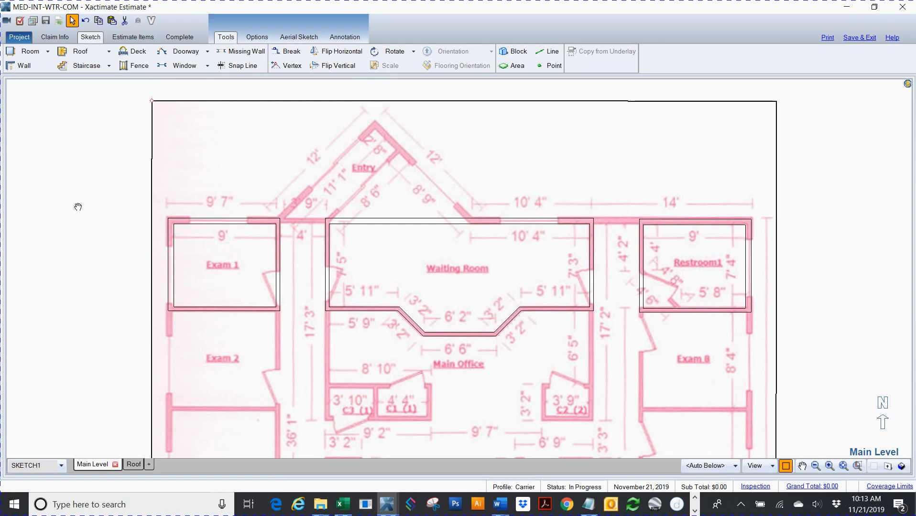
key("s")
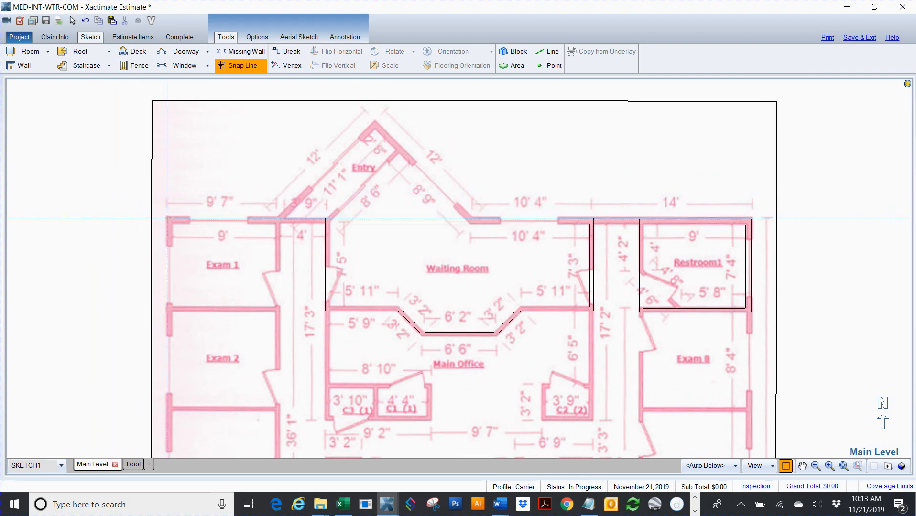
left_click(168, 218)
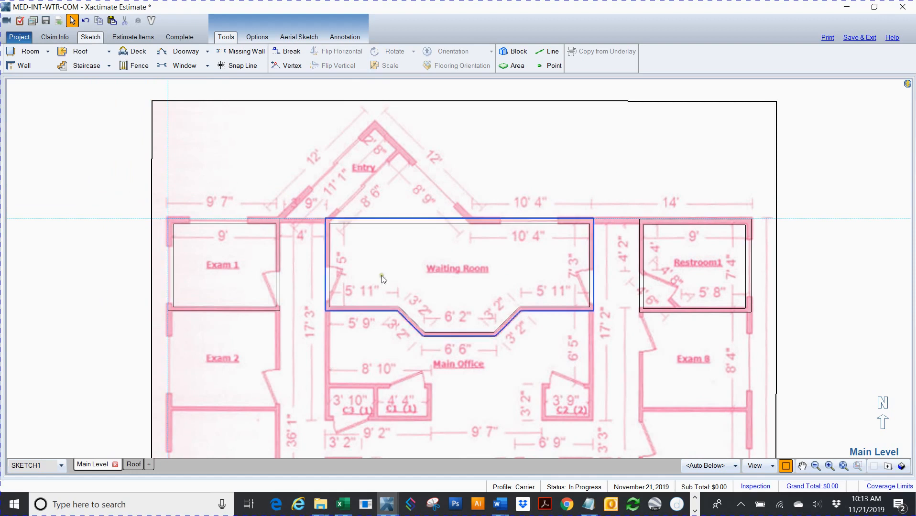
- Move the Waiting Room down over the Main Office and try to bring it back against the horizontal snap line
left_click(454, 281)
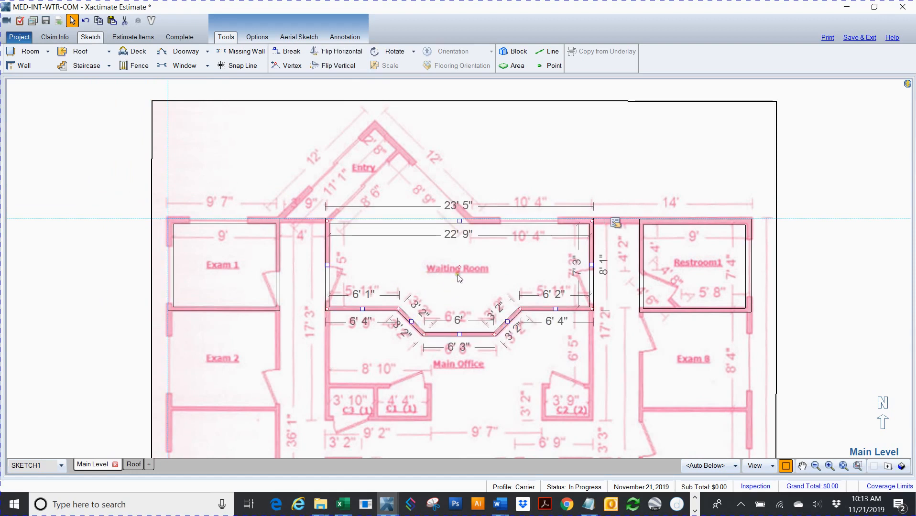
left_click_drag(459, 268, 465, 348)
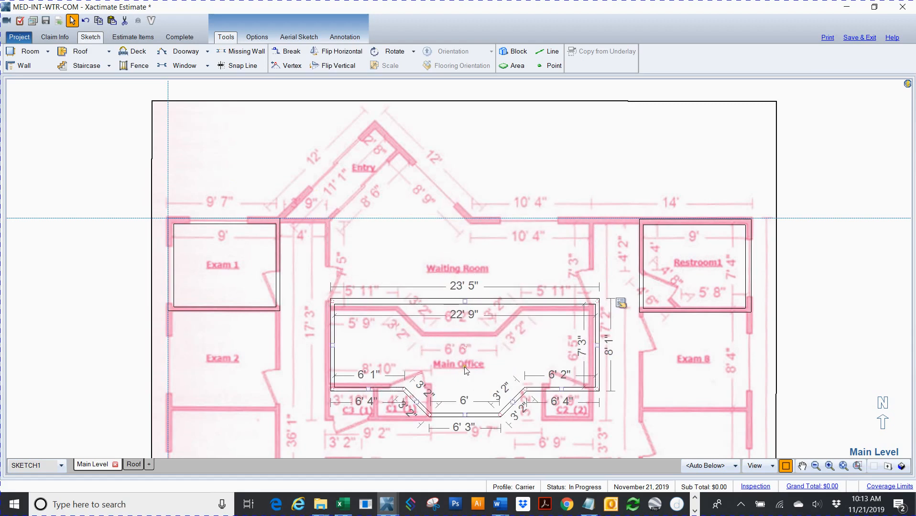
left_click_drag(465, 348, 459, 270)
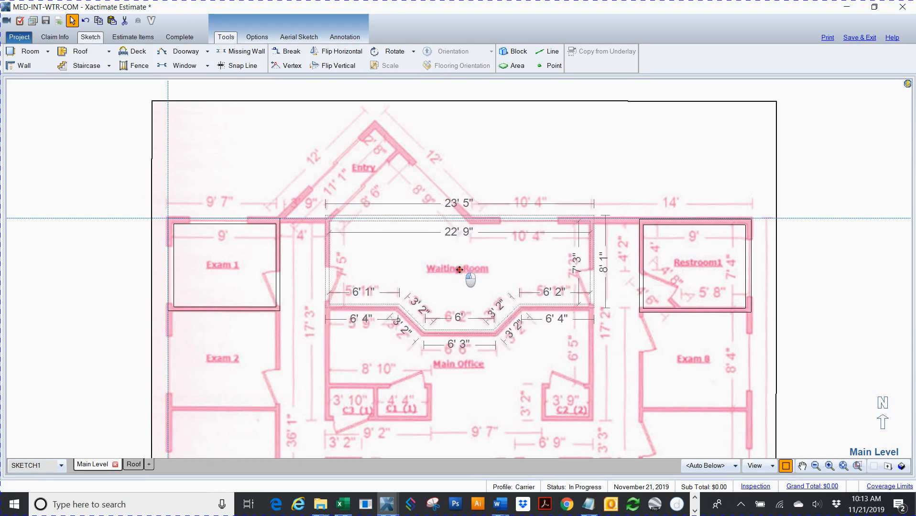
left_click_drag(460, 269, 460, 270)
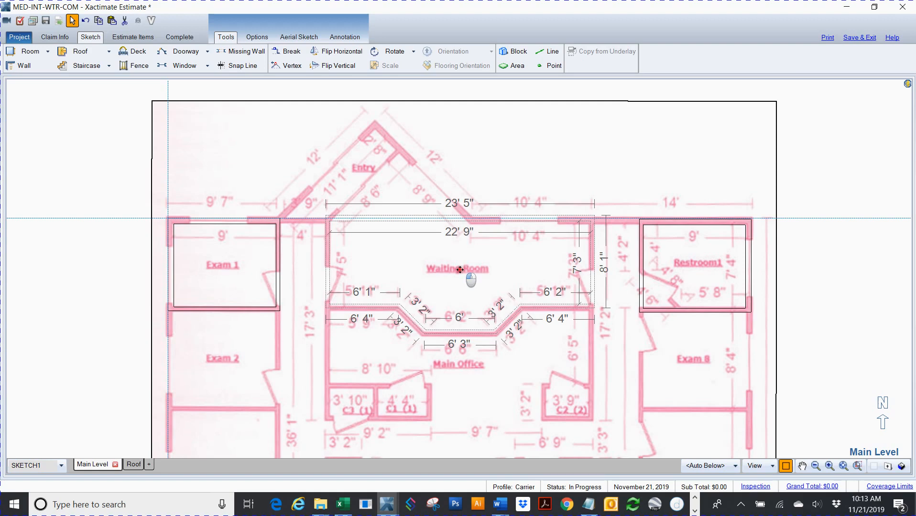
left_click(460, 270)
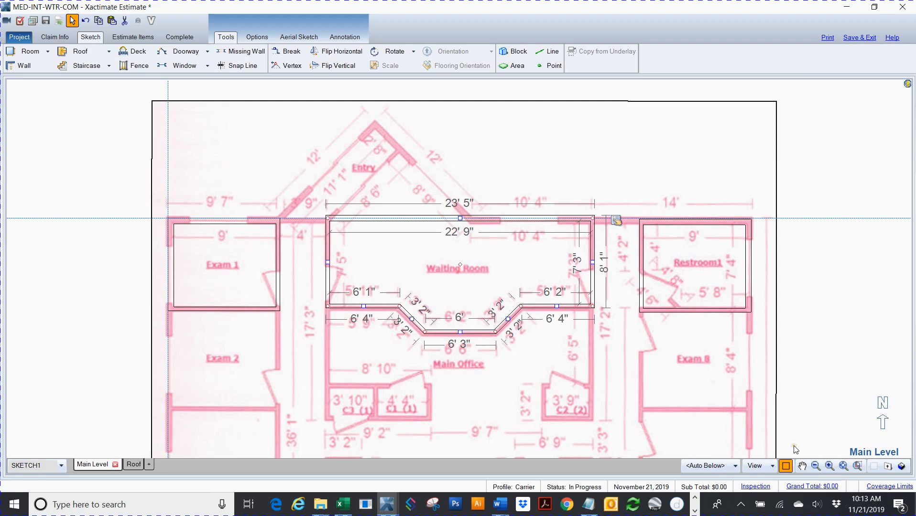
- Undo the last Waiting Room move and remove both snap lines
key("ctrl+z")
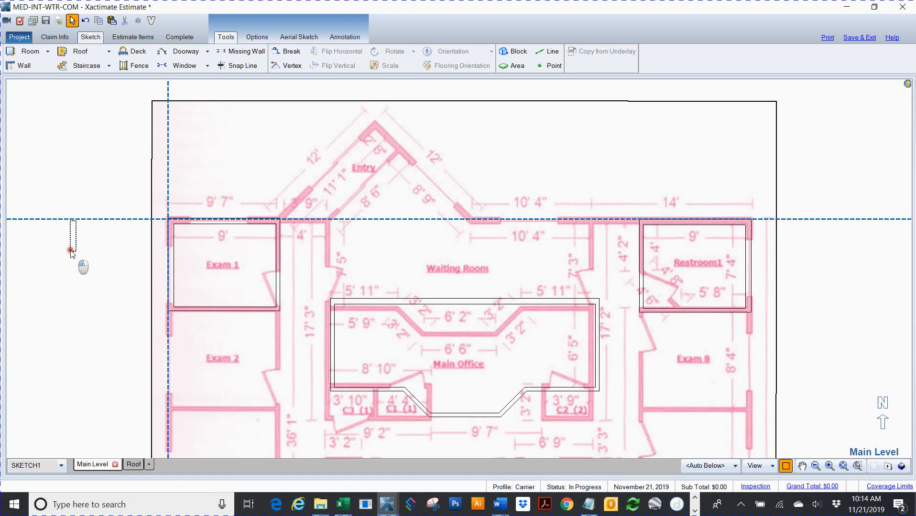
left_click_drag(113, 219, 58, 273)
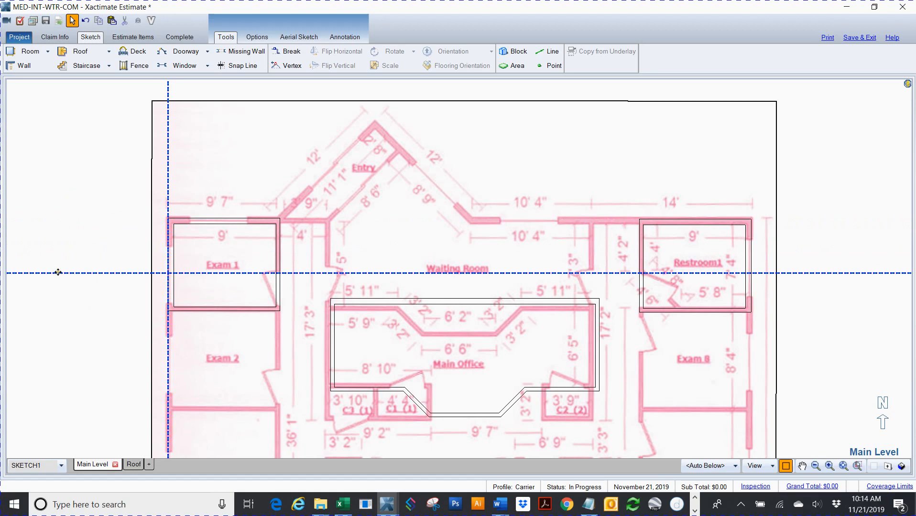
left_click(212, 281)
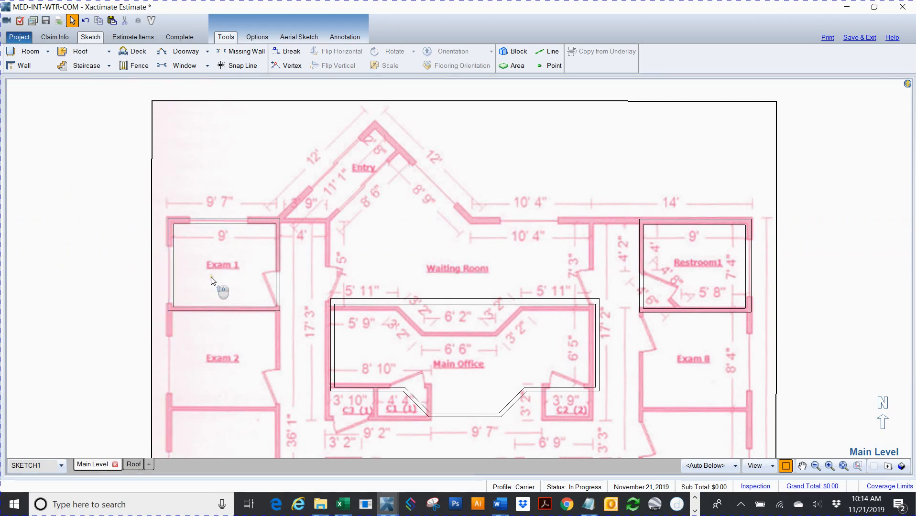
- Place snap lines through the wall centerlines at Exam 1's upper-left corner and align the Exam 1 room to them
scroll(213, 281, "up", 2)
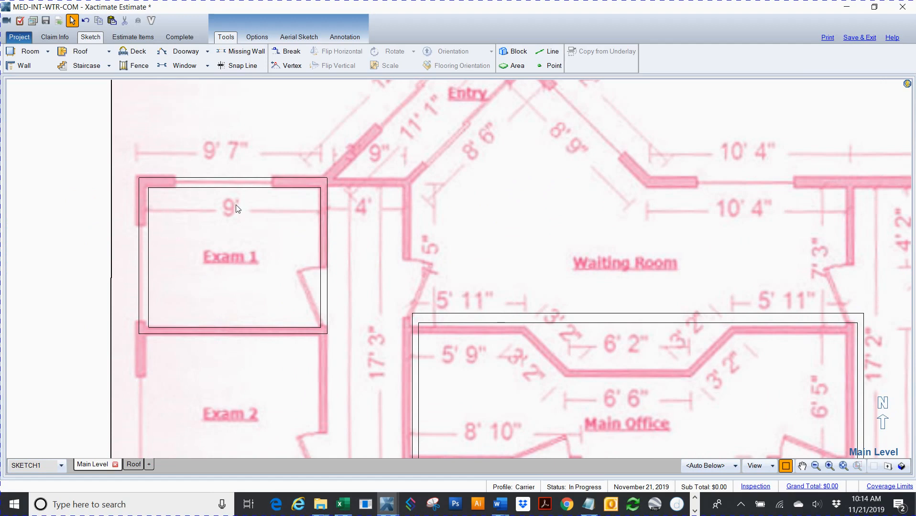
left_click(239, 66)
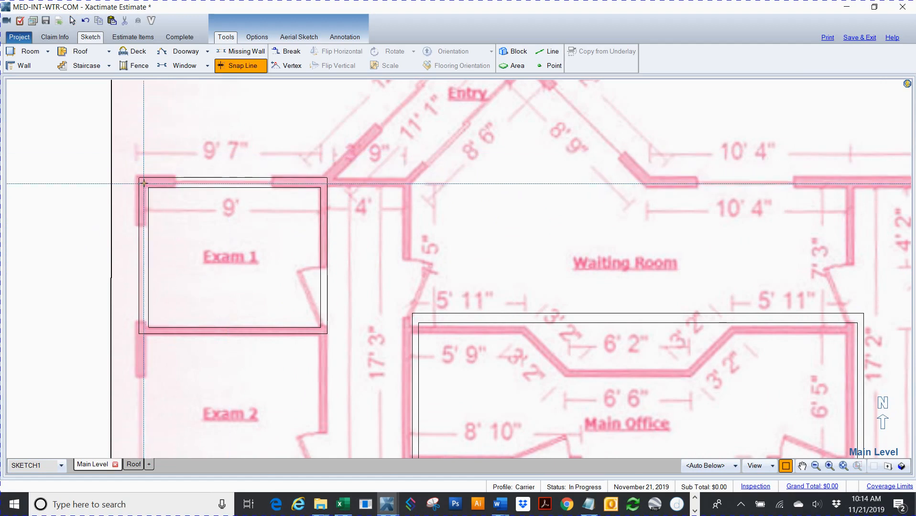
key("Escape")
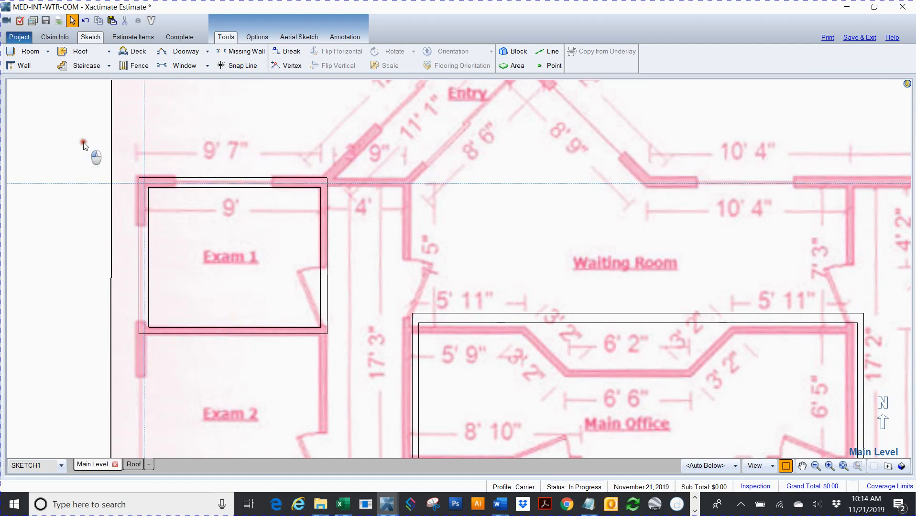
left_click(223, 256)
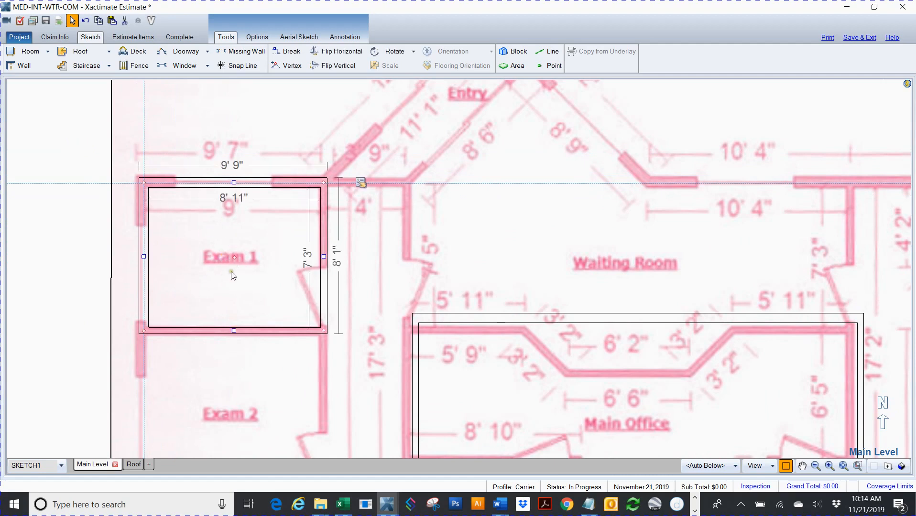
mouse_move(237, 259)
left_mouse_down()
mouse_move(241, 271)
mouse_move(239, 260)
left_mouse_up()
left_click(69, 173)
- Move the Waiting Room back over its underlay outline and align its upper wall and Restroom1's to the horizontal snap line
left_click(571, 382)
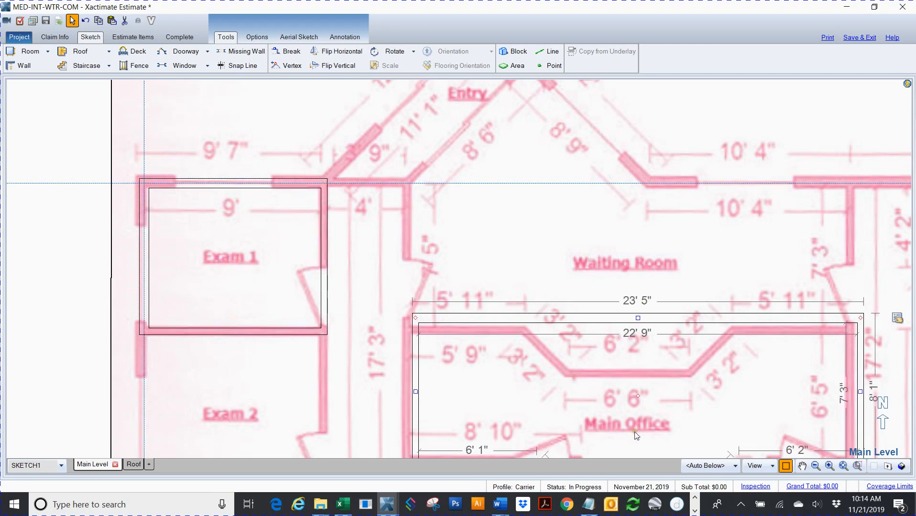
left_click_drag(637, 396, 628, 258)
key("space")
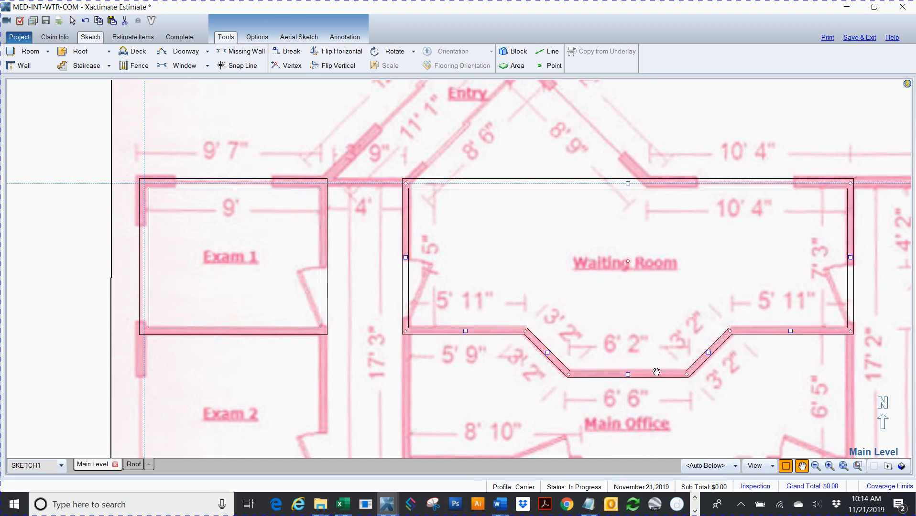
left_click_drag(698, 330, 366, 340)
key("space")
left_click(693, 287)
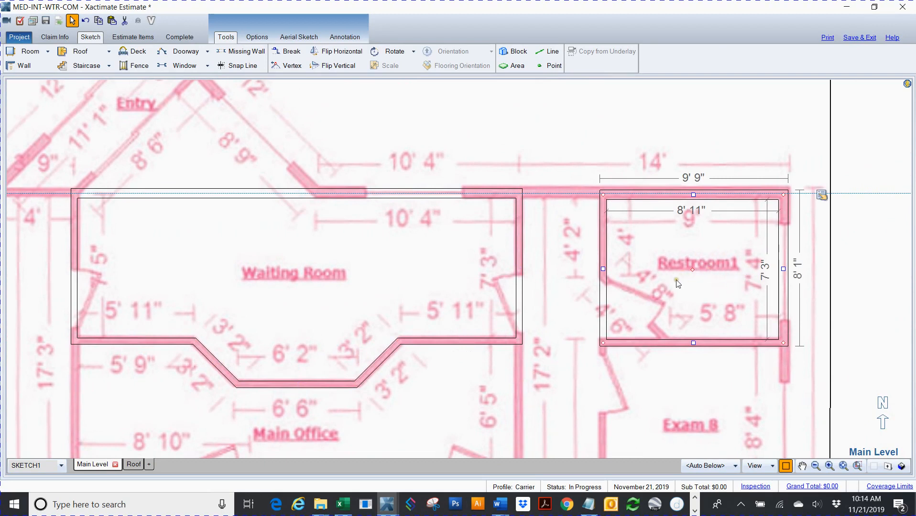
left_click_drag(693, 269, 694, 271)
left_click(579, 154)
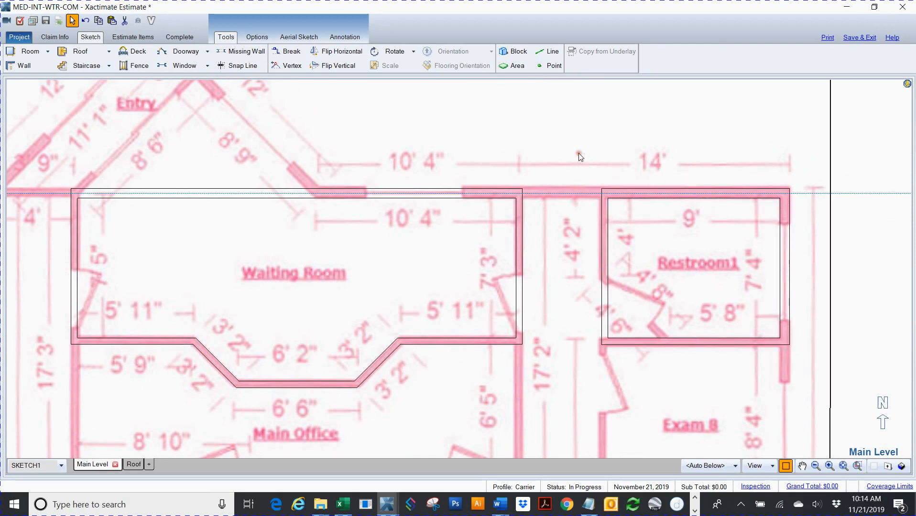
- Select the horizontal and vertical snap lines through Exam 1's upper-left corner and delete both
scroll(581, 157, "down", 5)
middle_click(237, 231)
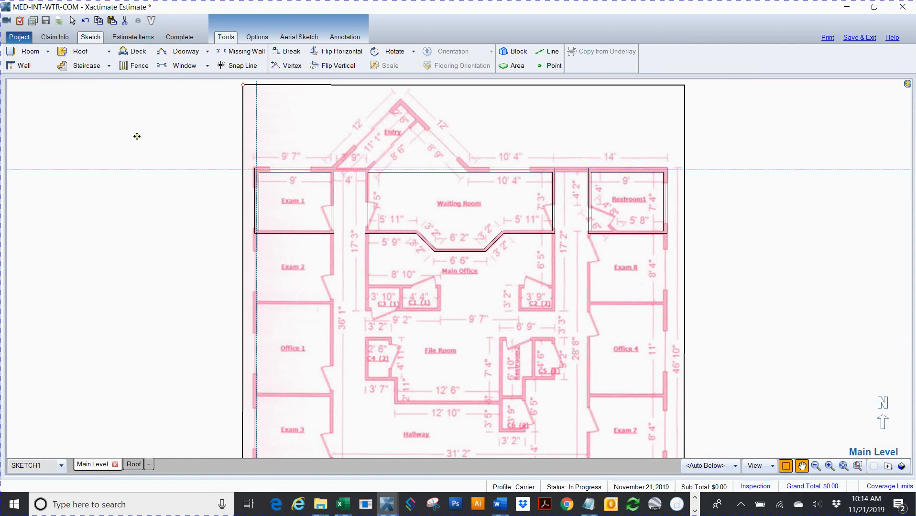
mouse_move(155, 151)
left_mouse_down()
mouse_move(201, 239)
mouse_move(190, 194)
left_mouse_up()
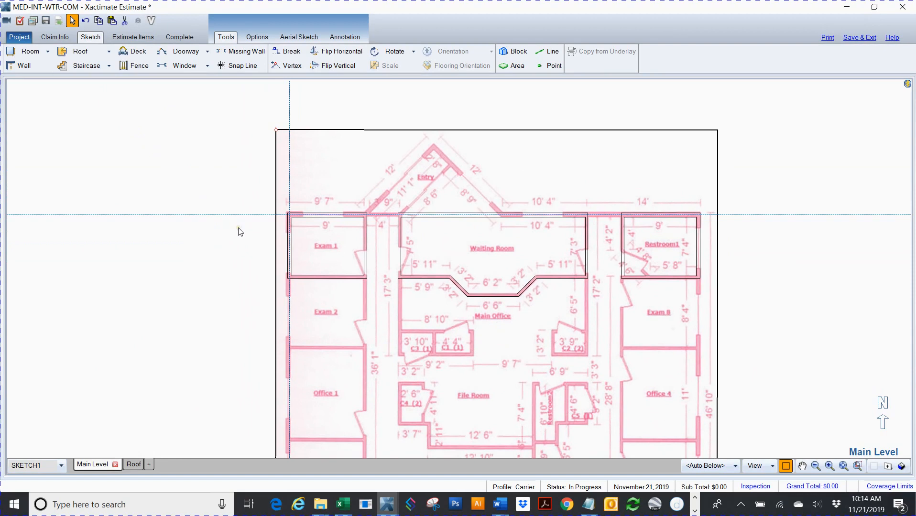
left_click_drag(189, 167, 232, 340)
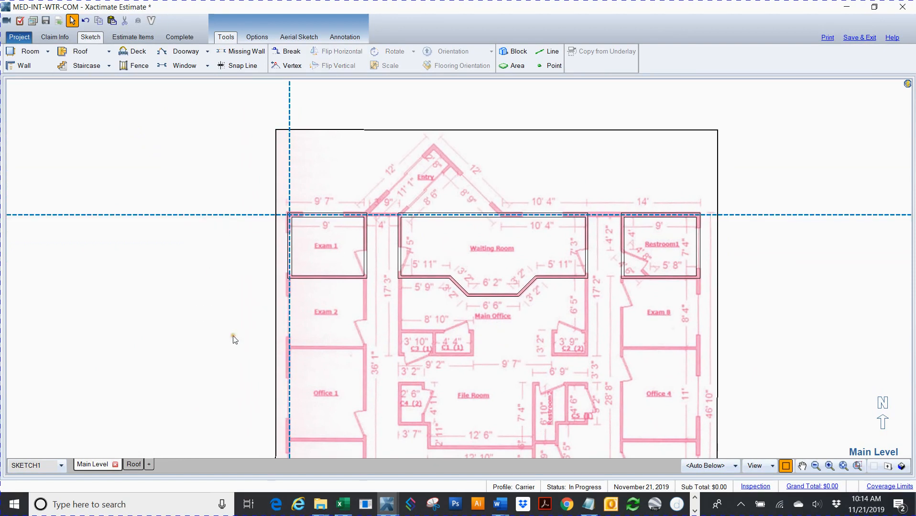
- Nudge the Waiting Room and Restroom1 slightly down, out of line with Exam 1's upper wall
left_click(486, 262)
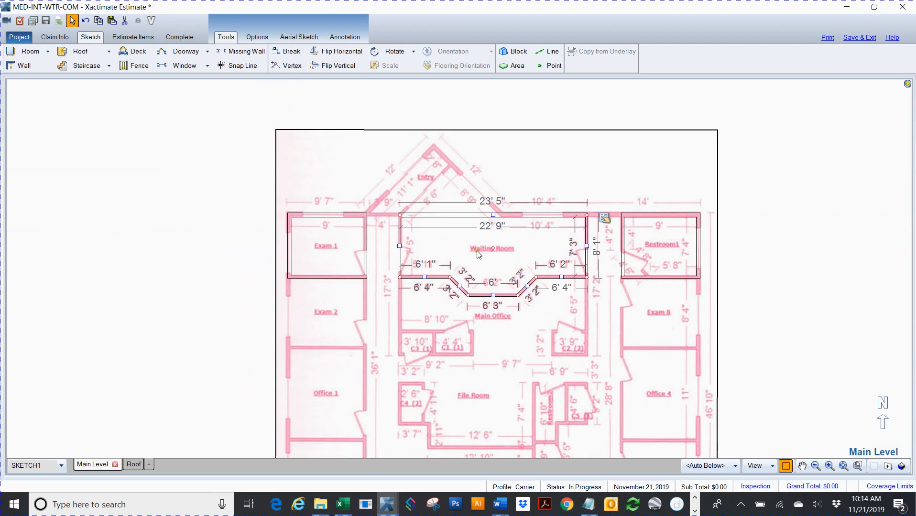
left_click_drag(493, 246, 493, 248)
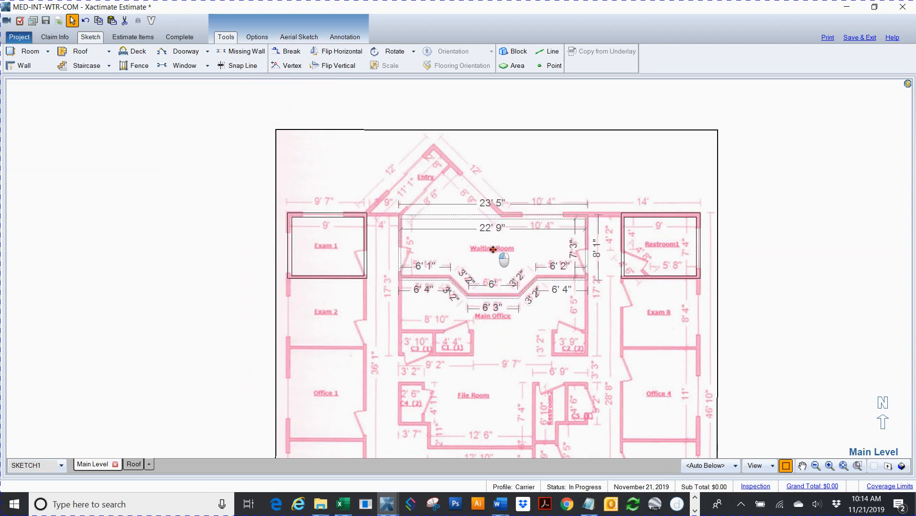
left_click(658, 246)
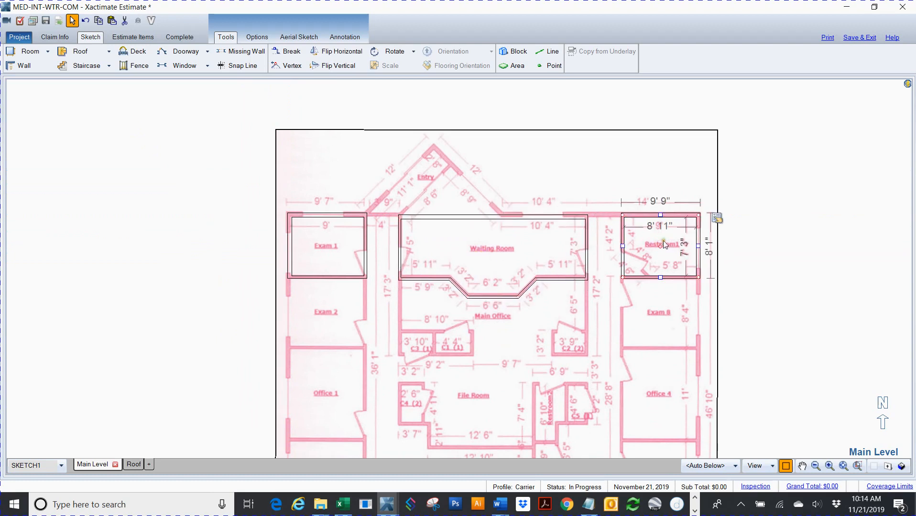
left_click_drag(664, 252, 662, 254)
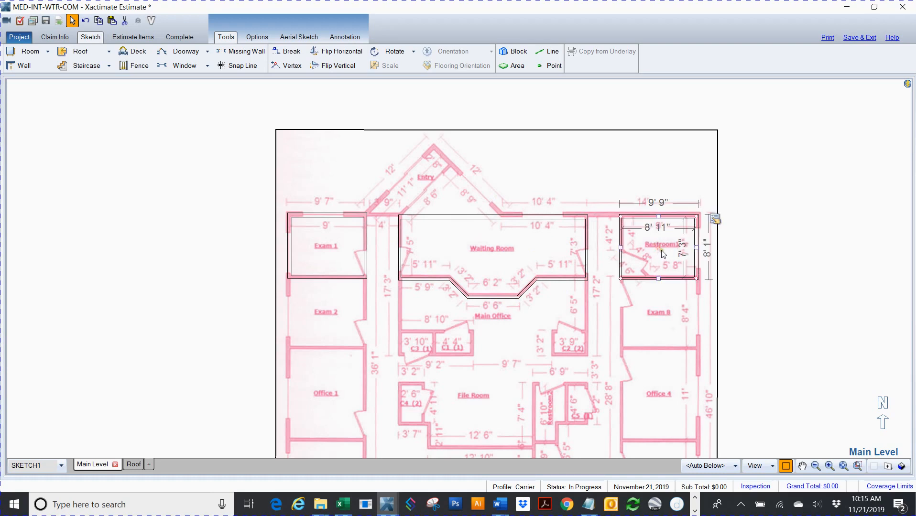
left_click(155, 155)
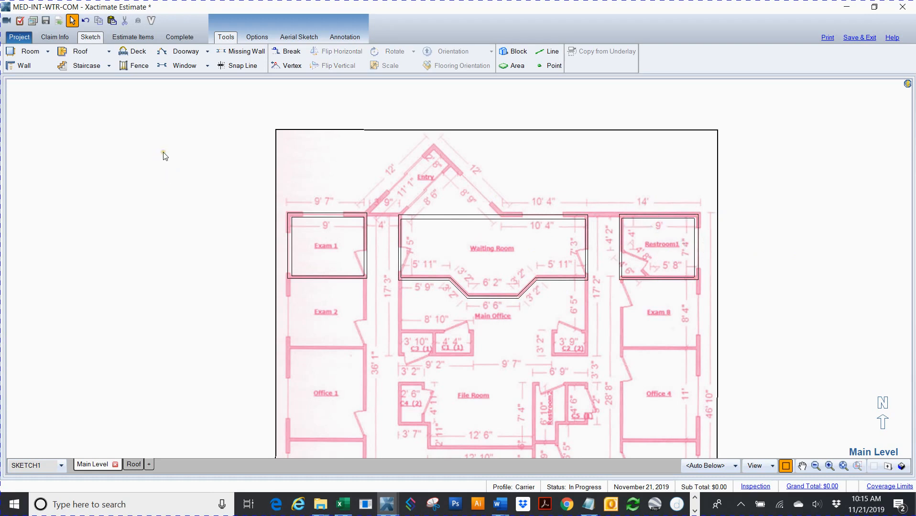
- Draw a temporary helper room above the floor plan and widen it past both building sides to about 84' 9" by 12' inside
key("r")
left_click(180, 102)
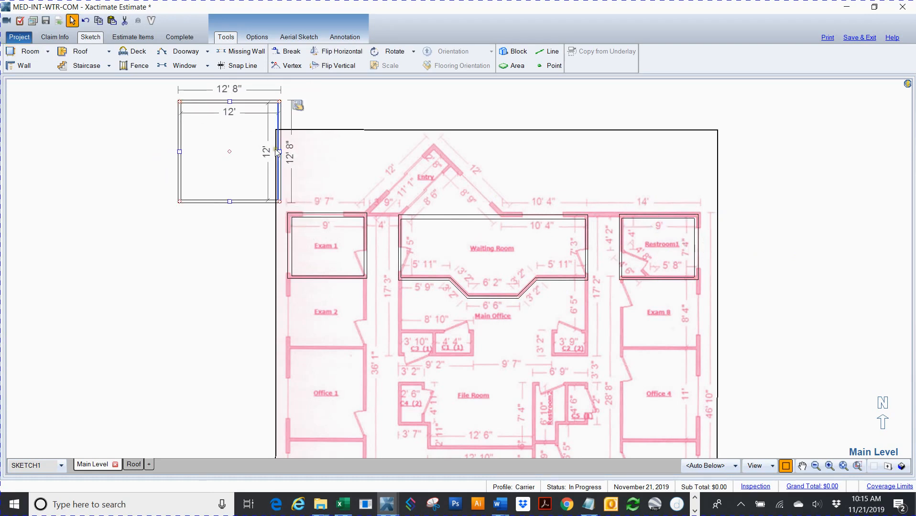
left_click_drag(280, 149, 870, 151)
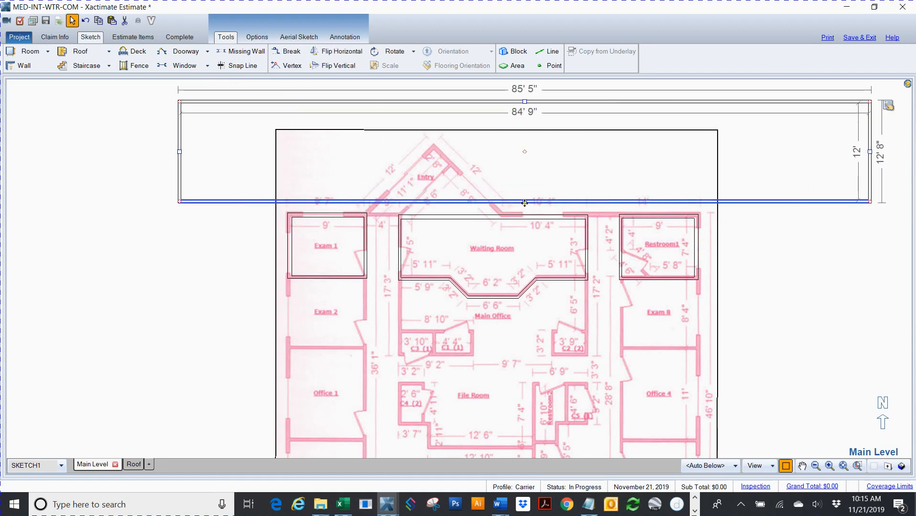
- Stretch the long helper room's lower wall down to just above the upper walls of Exam 1, the Waiting Room and Restroom1
mouse_move(525, 203)
left_mouse_down()
mouse_move(532, 219)
mouse_move(530, 204)
left_mouse_up()
scroll(727, 369, "up", 2)
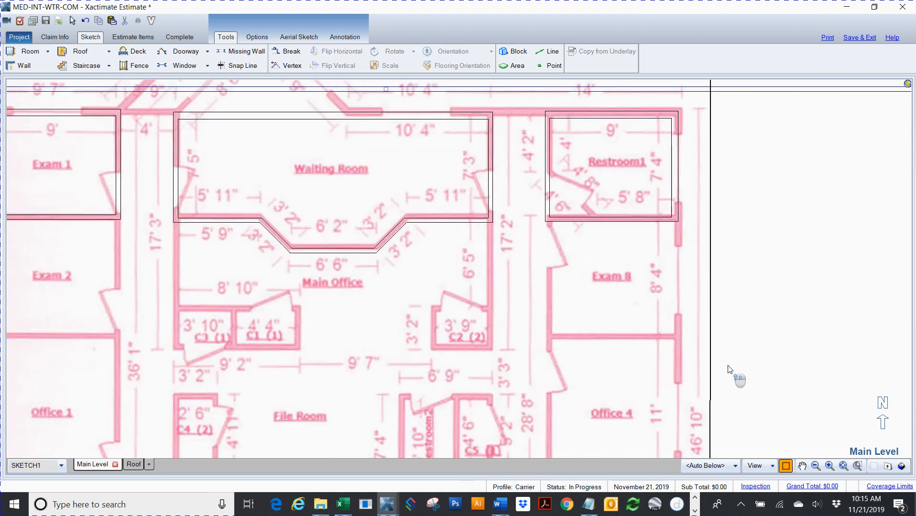
key("space")
mouse_move(370, 301)
left_mouse_down()
mouse_move(604, 338)
mouse_move(576, 351)
left_mouse_up()
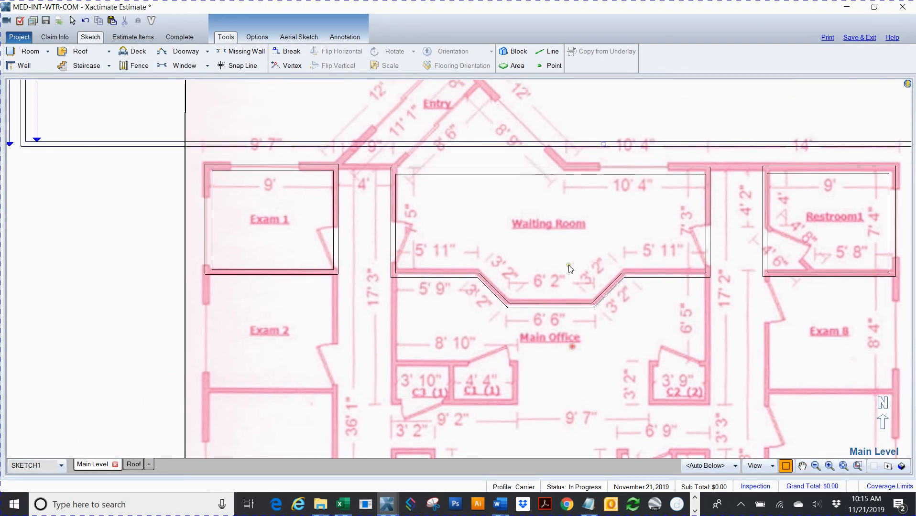
left_click(559, 230)
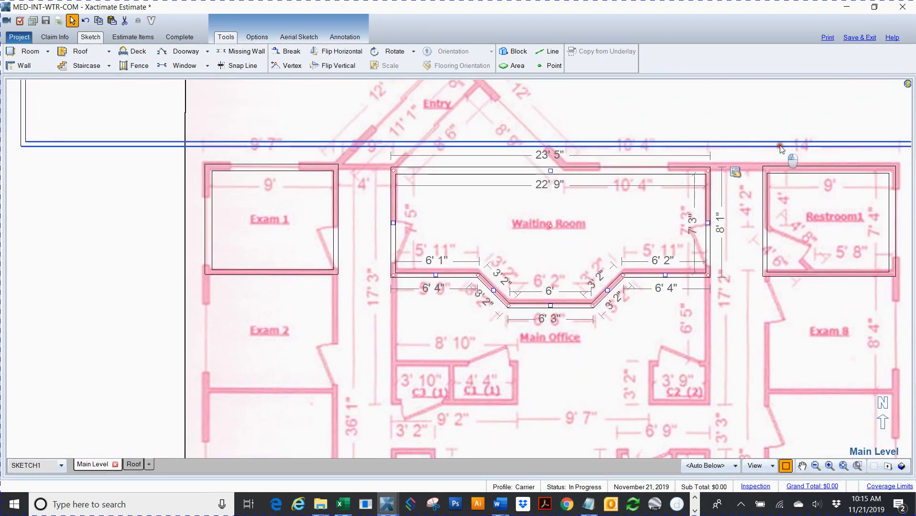
left_click(803, 145)
left_click_drag(603, 145, 579, 150)
- Lower the Waiting Room's upper wall to about 6' 9" inside depth and move Restroom1 down below its underlay outline
left_click(549, 228)
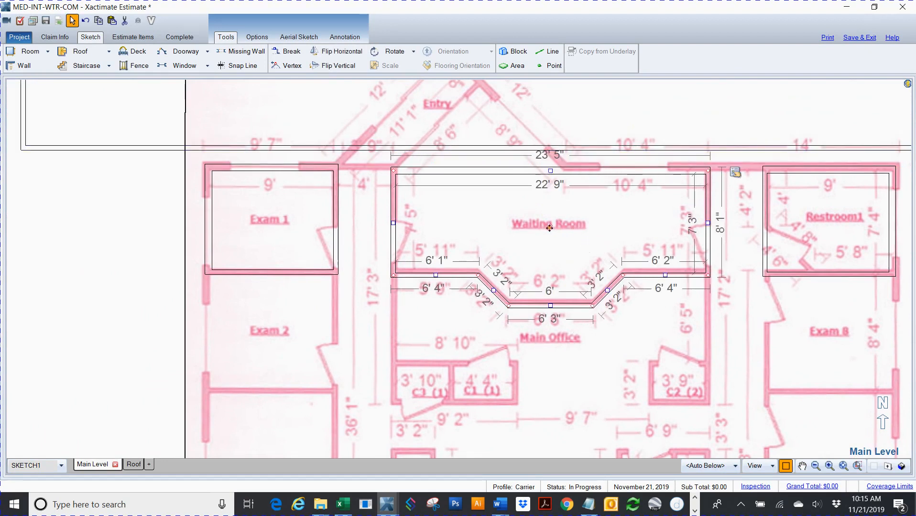
left_click(553, 176)
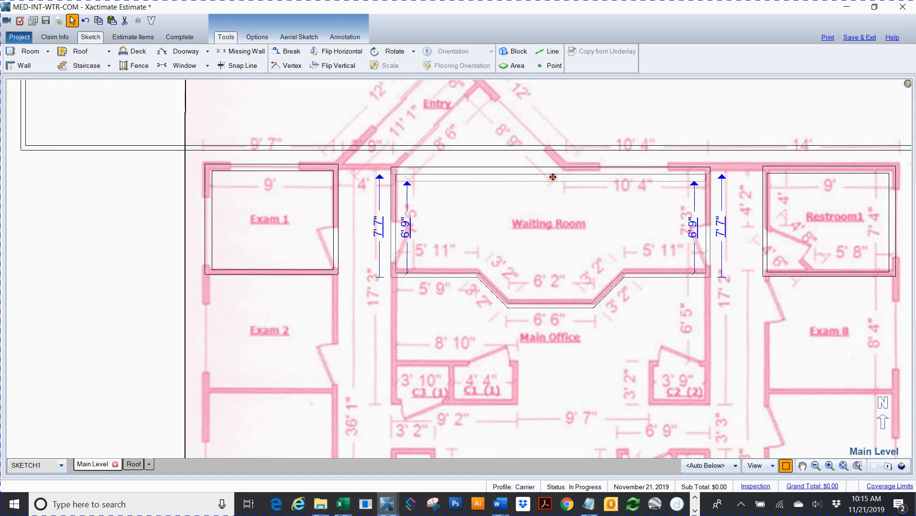
left_click(827, 215)
left_click_drag(831, 224, 834, 237)
- Lower the helper room's bottom wall onto Exam 1's upper wall and stretch the Waiting Room's upper wall up to it
left_click(721, 149)
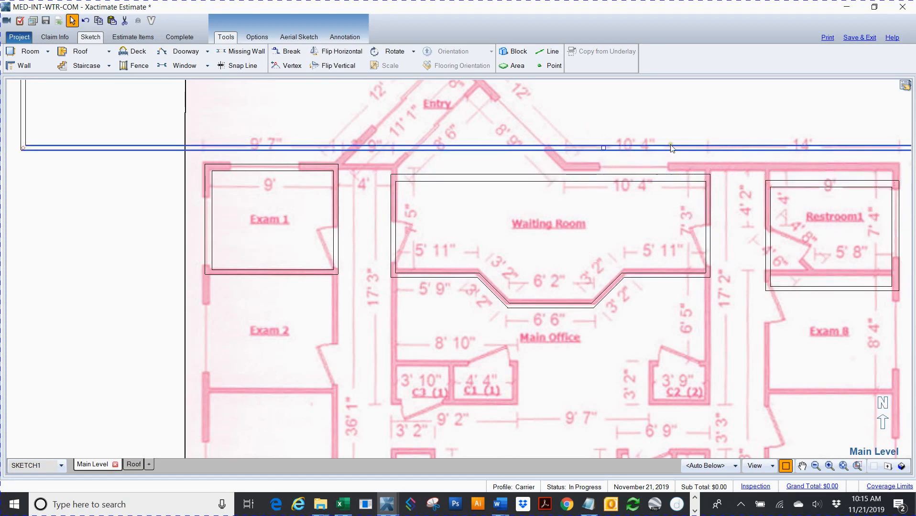
left_click_drag(604, 148, 603, 167)
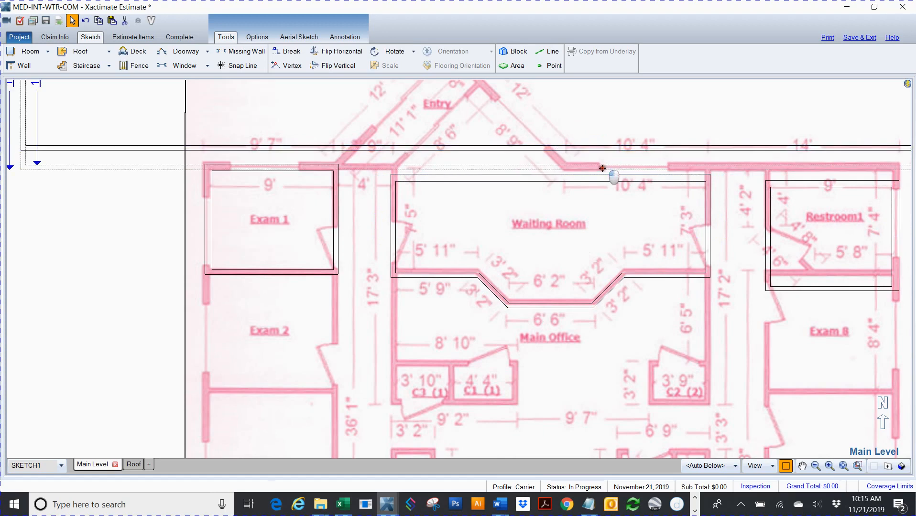
left_click(545, 241)
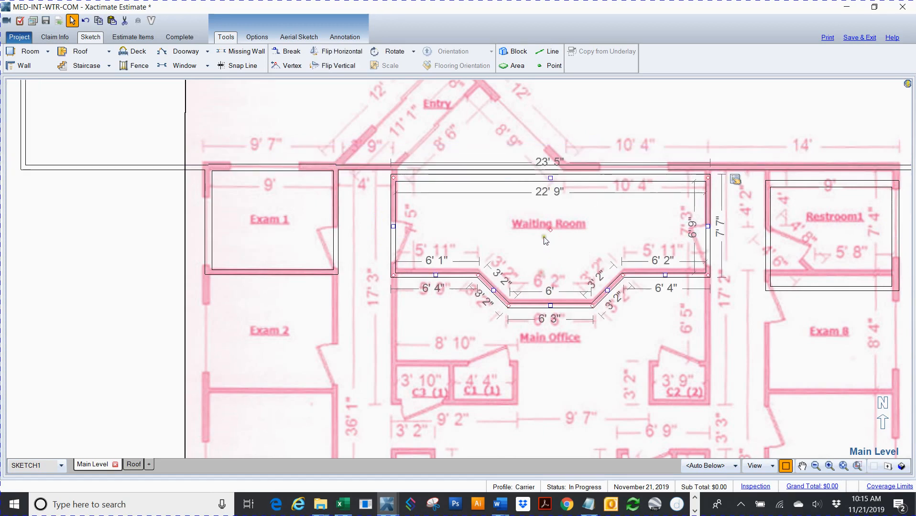
left_click(554, 180)
left_click_drag(550, 178, 551, 168)
left_click(551, 306)
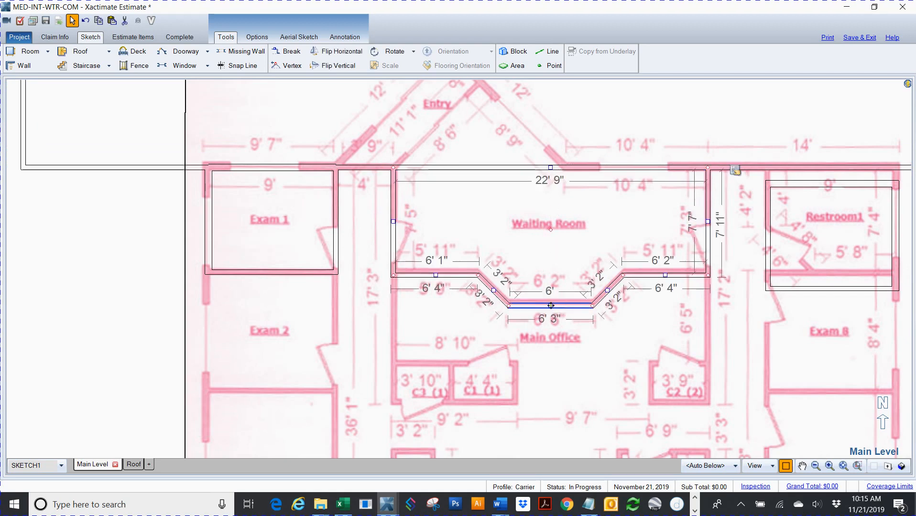
left_click_drag(551, 307, 552, 302)
- Bring Restroom1's upper wall up to the helper room's lower wall and place the room over its underlay outline
left_click(837, 201)
left_click(833, 184)
left_click_drag(832, 184, 835, 171)
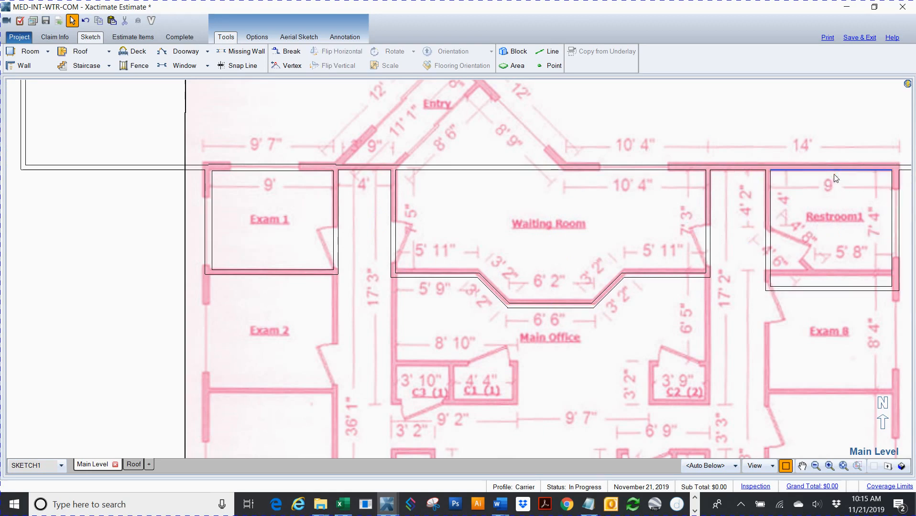
left_click(842, 240)
left_click_drag(832, 235, 832, 227)
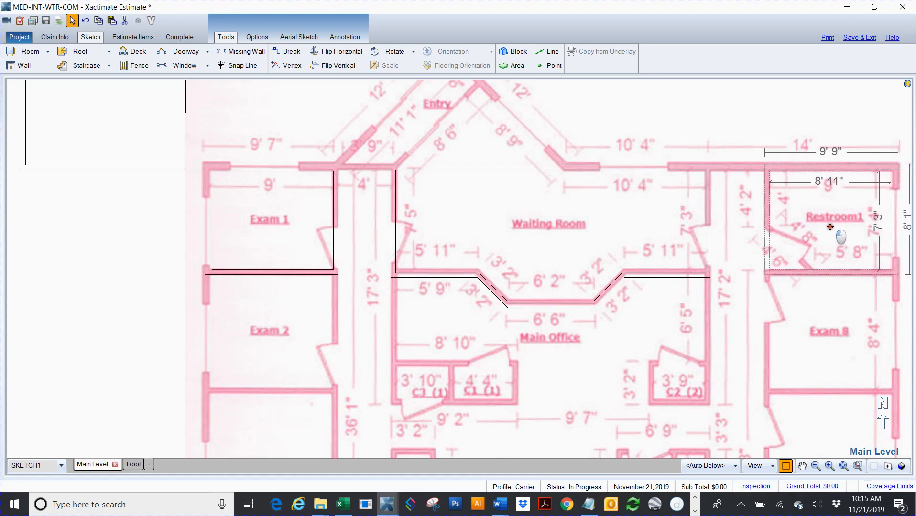
- Undo the helper wall, Restroom1 and Waiting Room edits back to before the Waiting Room's upper wall was lowered
left_click(550, 224)
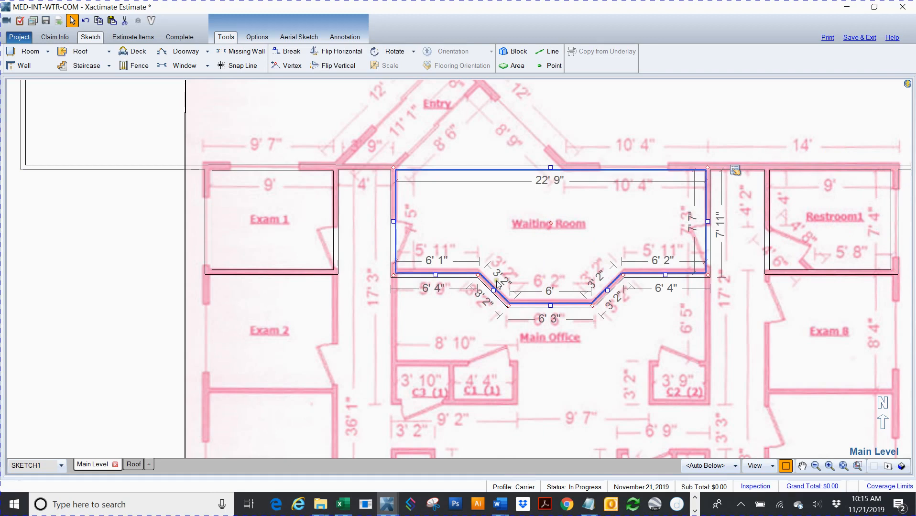
key("ctrl+z")
key("ctrl+z")
key("ctrl+z")
key("ctrl+z")
key("ctrl+z")
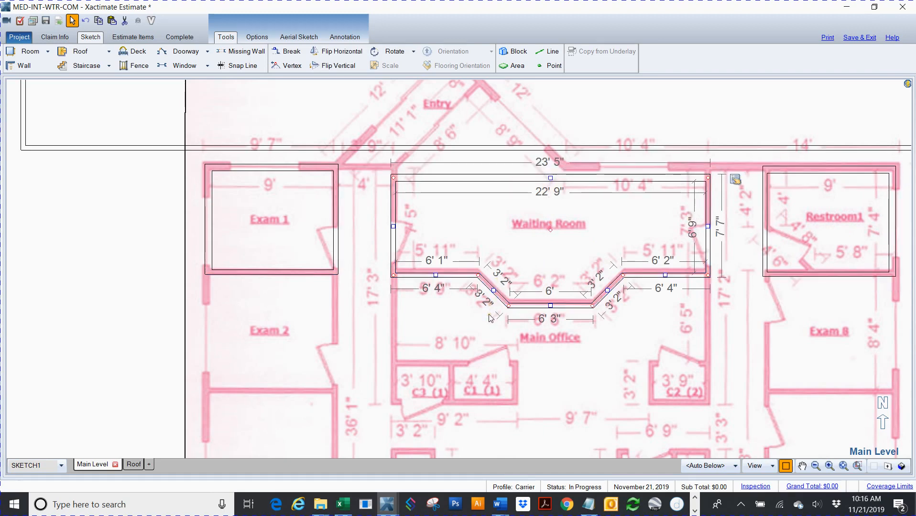
left_click(121, 268)
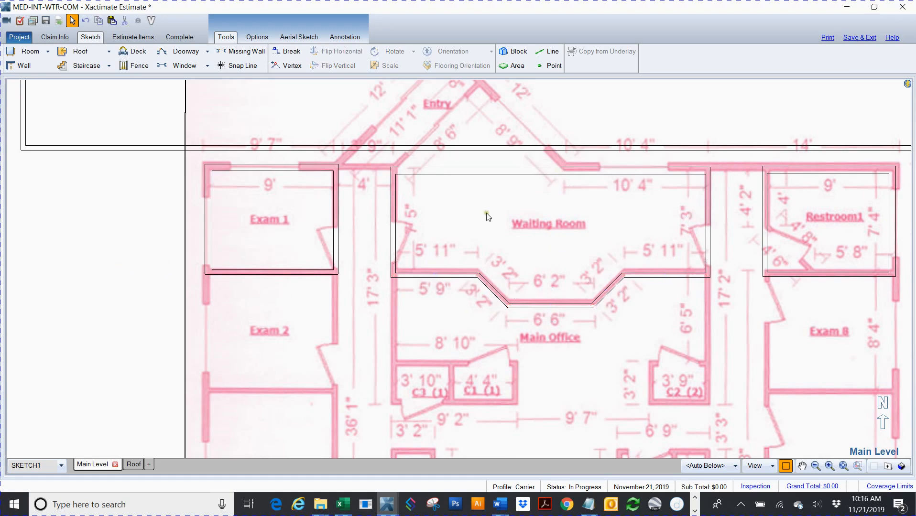
- Move the Waiting Room and Restroom1 down clear of the upper wall line and lower the helper room's bottom wall onto Exam 1's upper wall
left_click(495, 222)
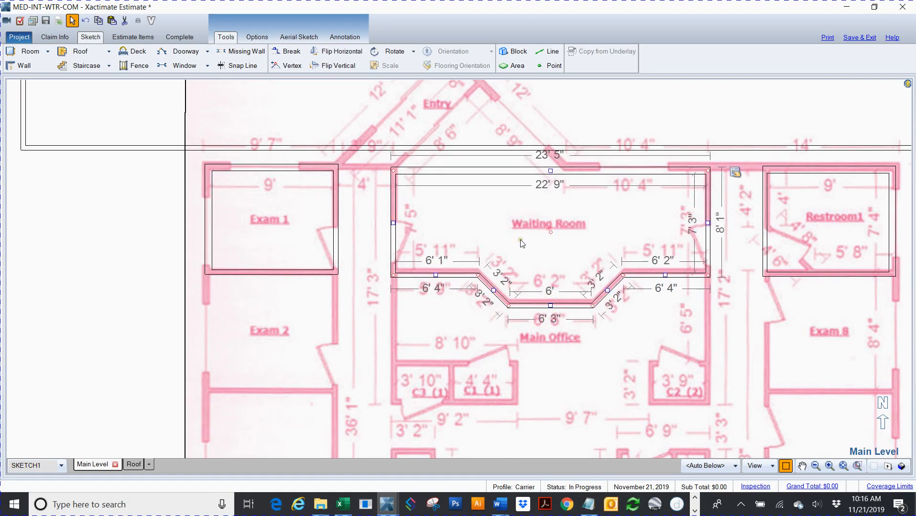
left_click_drag(550, 236, 552, 253)
left_click(829, 220)
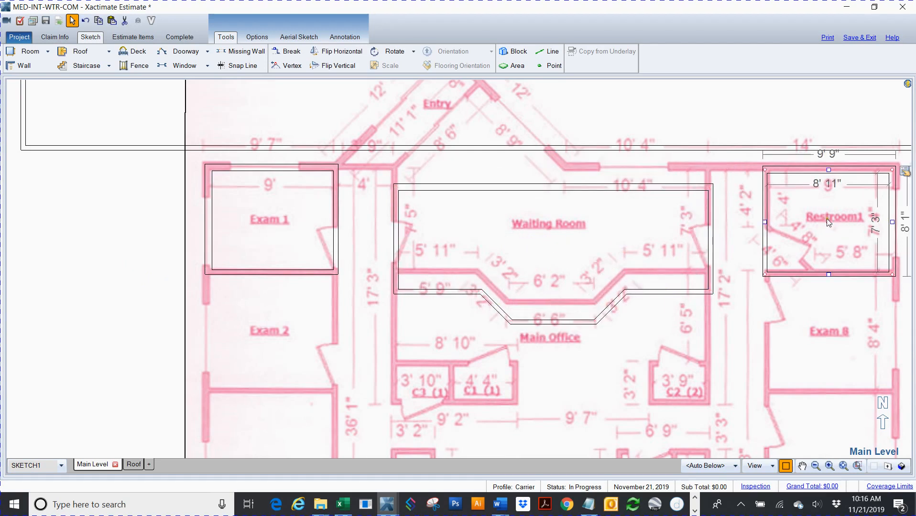
left_click_drag(830, 224, 829, 238)
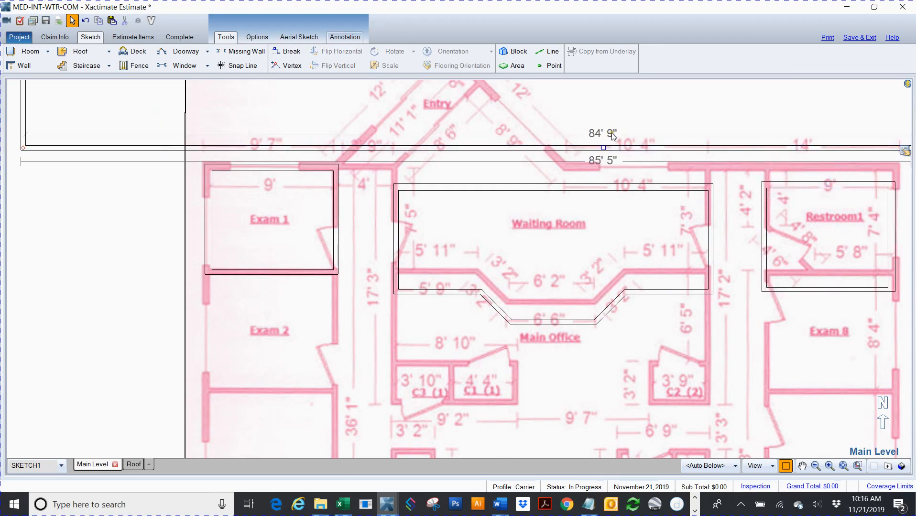
left_click_drag(598, 147, 543, 169)
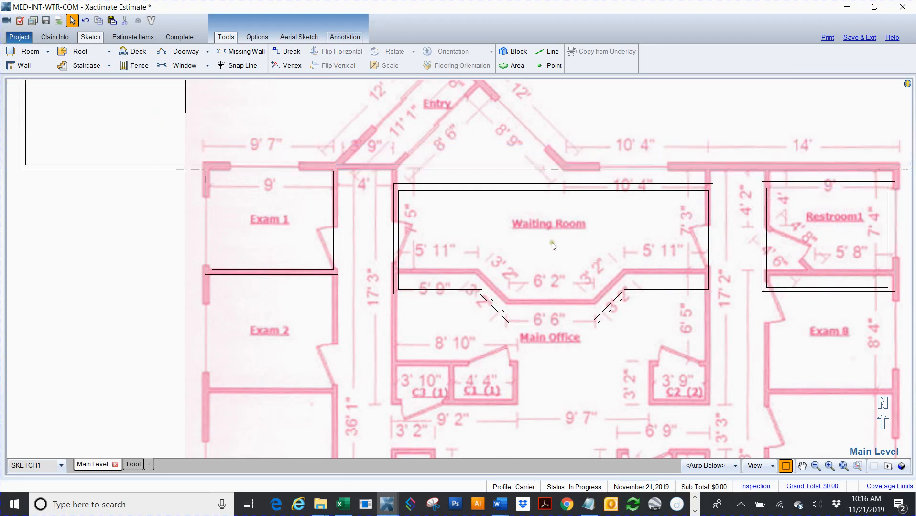
- Move the Waiting Room and Restroom1 up so their upper walls snap to the helper room's lower wall, and delete the helper room
left_click(552, 245)
left_click_drag(554, 250, 548, 235)
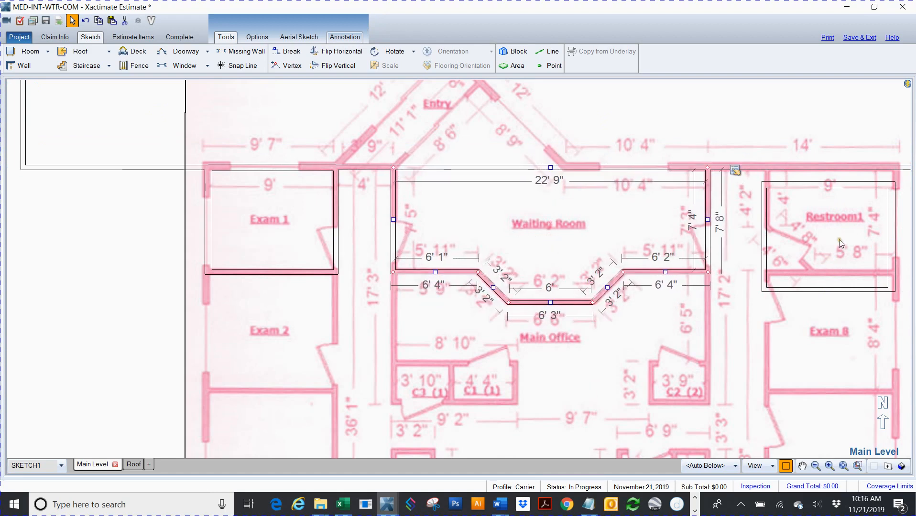
left_click(838, 239)
left_click_drag(829, 238, 819, 221)
left_click(105, 143)
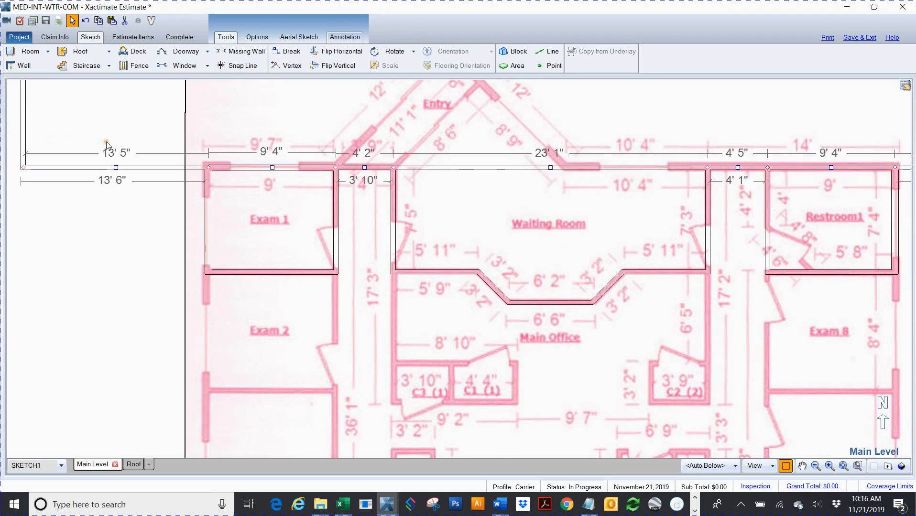
key("Delete")
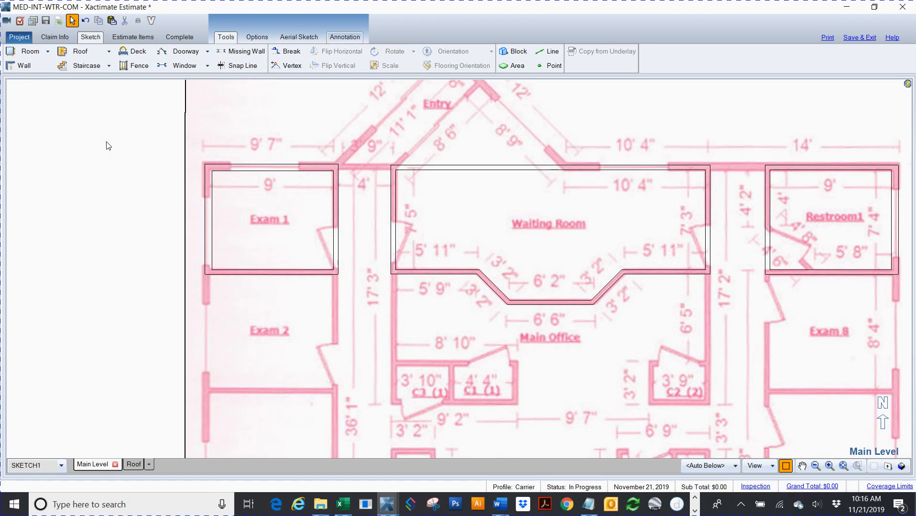
- Add a hallway room between Exam 1 and the Waiting Room and extend its lower wall to the Hallway outline's bottom wall
scroll(109, 163, "down", 3)
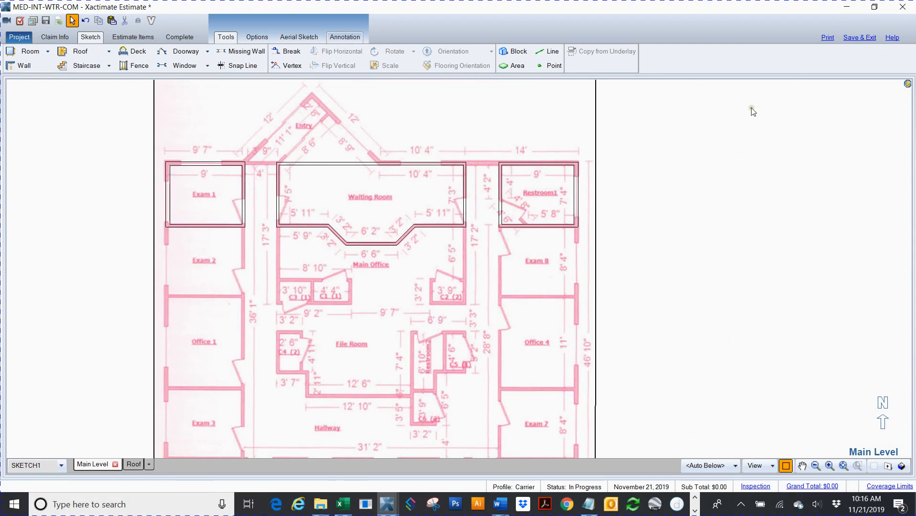
left_click_drag(627, 263, 718, 224)
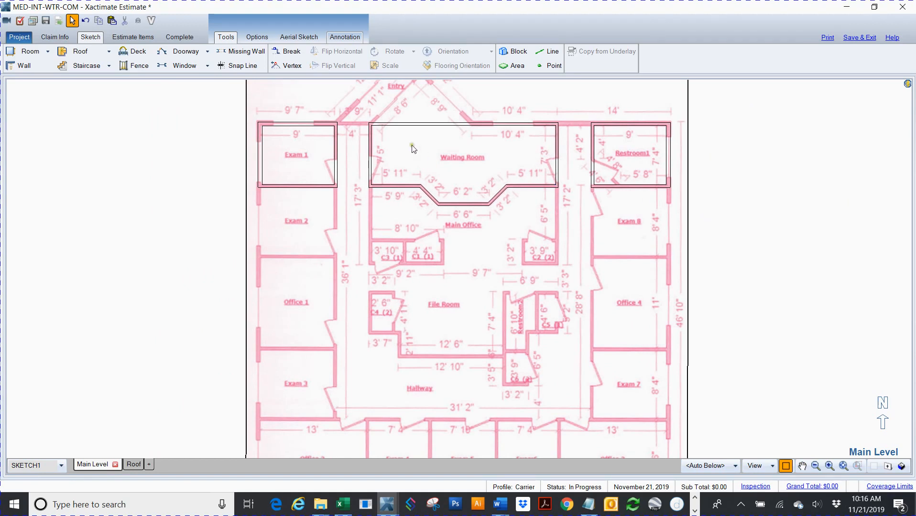
left_click(337, 154)
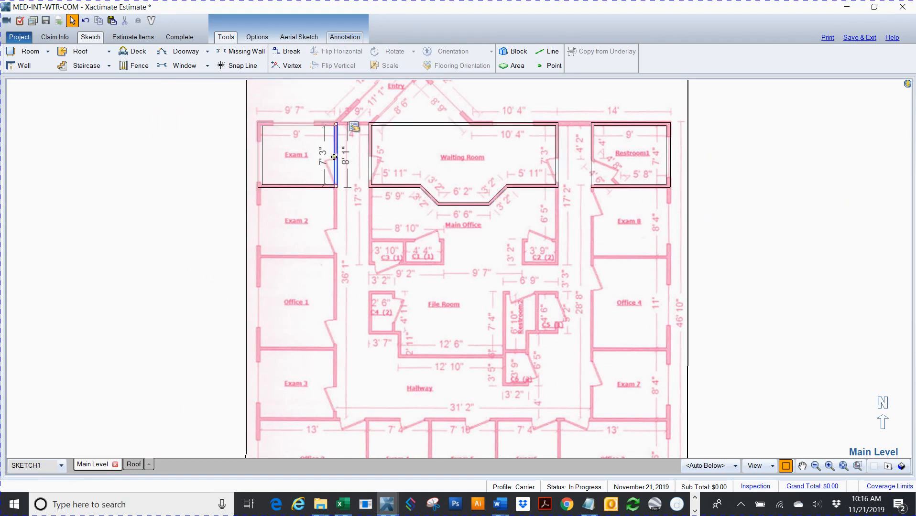
left_click_drag(334, 156, 371, 173)
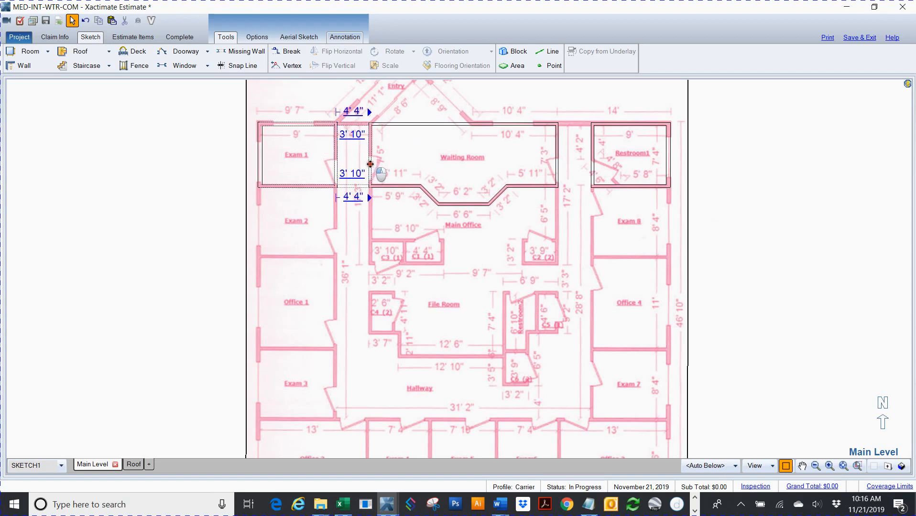
left_click(352, 164)
left_click_drag(354, 188, 358, 419)
- Break the hallway's right wall below C4 and at the File Room's lower wall, moving the lower segments out 3' 8" and to C6's left wall
key("b")
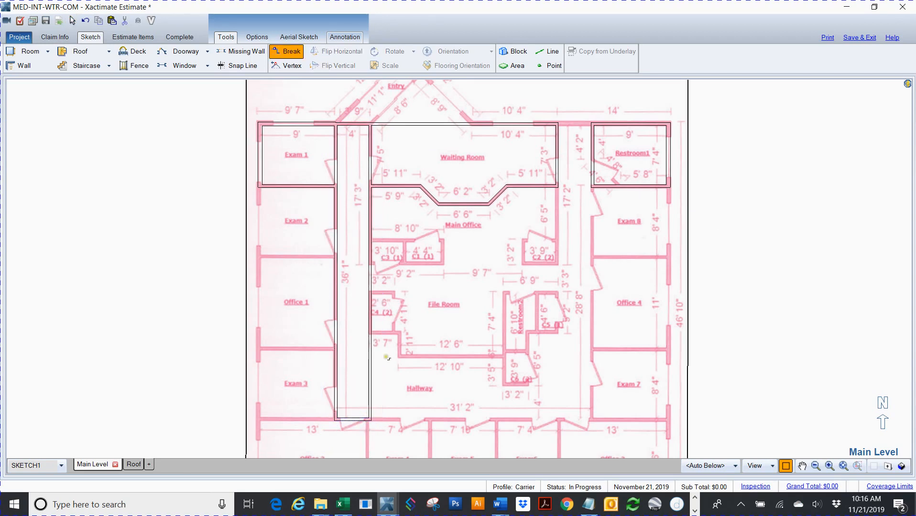
left_click(369, 334)
left_click_drag(369, 376, 400, 376)
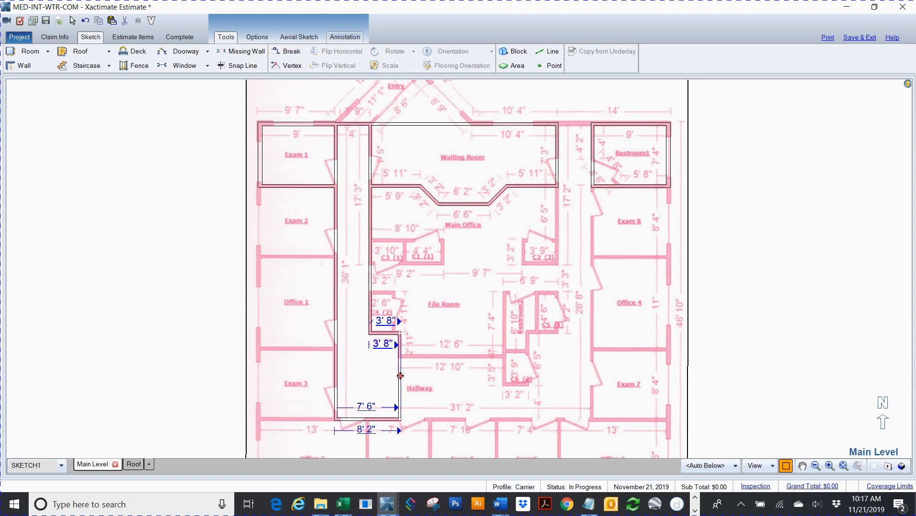
key("b")
left_click(400, 355)
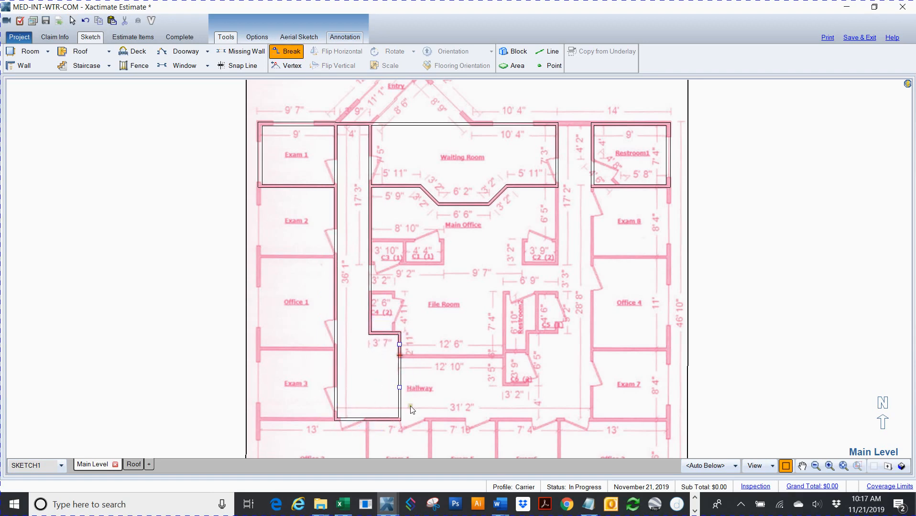
left_click_drag(399, 387, 504, 404)
- Break the hallway's right wall at C6's lower edge and move the lower segment out 10' 10" to Exam 7's left wall
key("b")
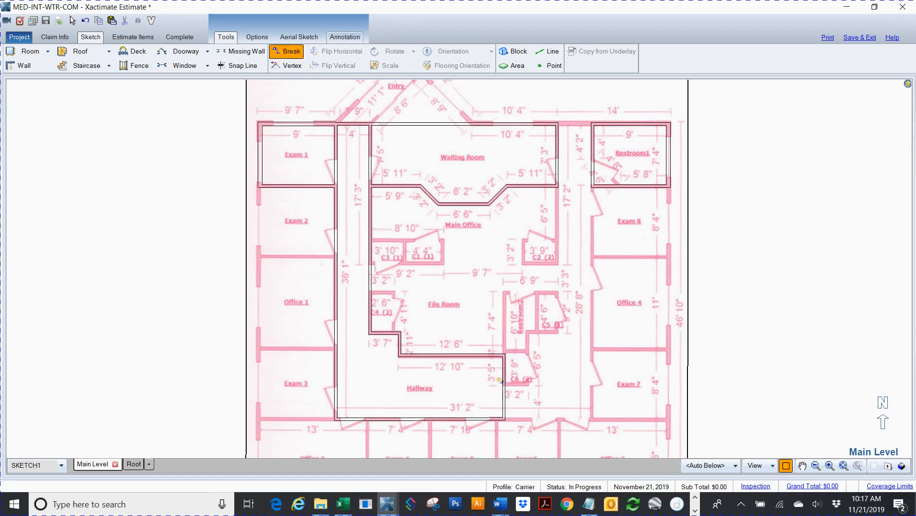
left_click(504, 385)
left_click_drag(504, 401, 593, 410)
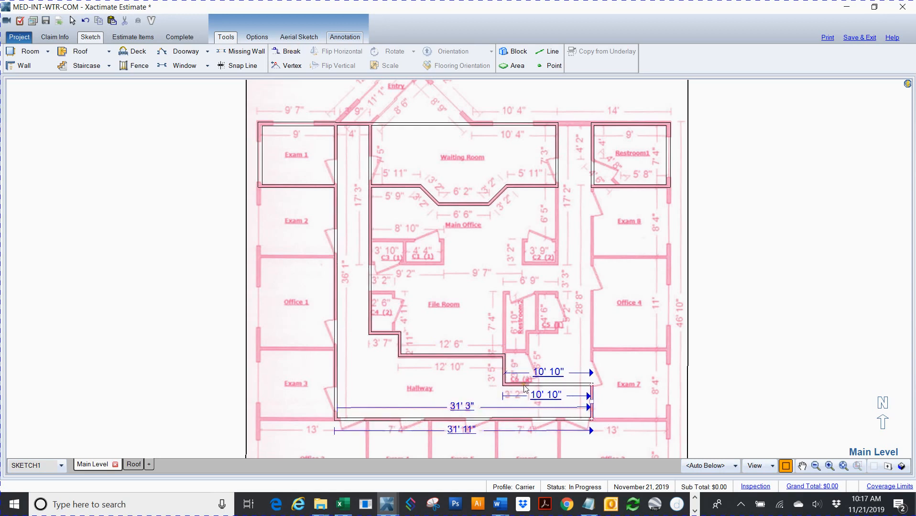
key("b")
left_click_drag(536, 385, 533, 385)
left_click(566, 386)
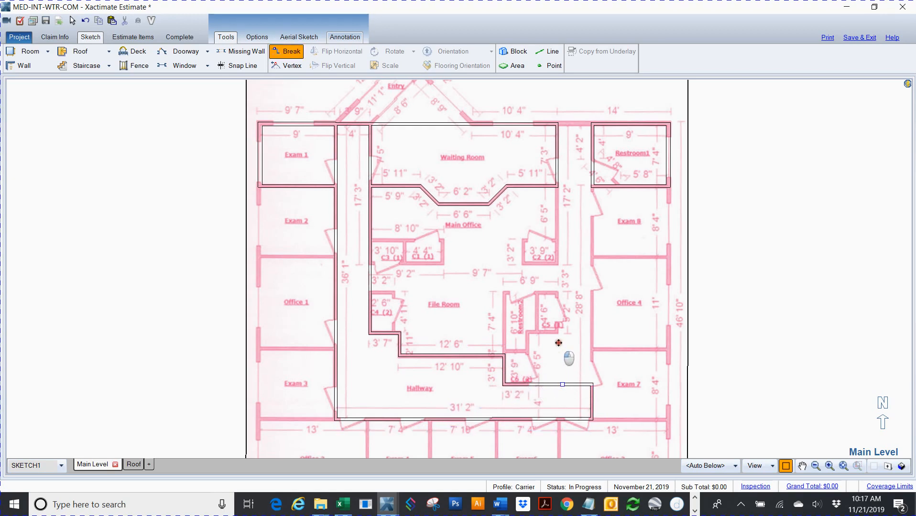
left_click(574, 387)
scroll(575, 388, "up", 2)
scroll(575, 388, "up", 1)
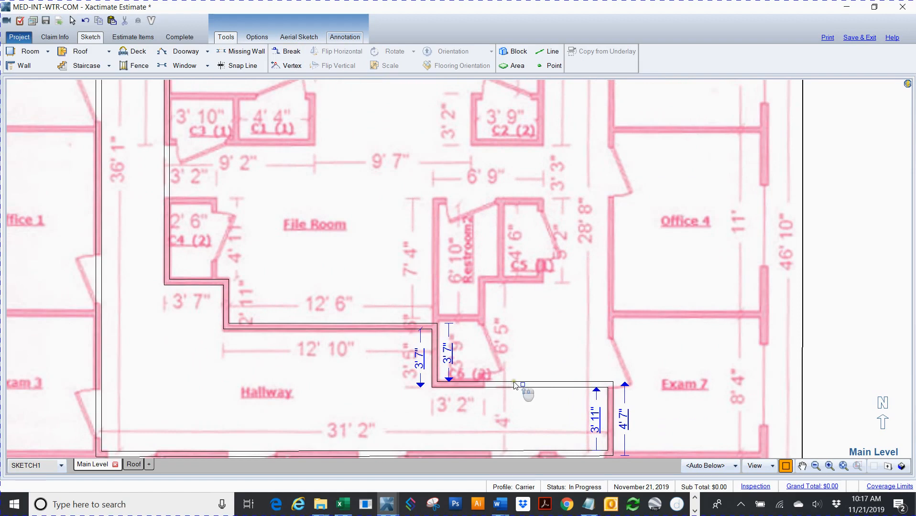
key("b")
left_click(486, 385)
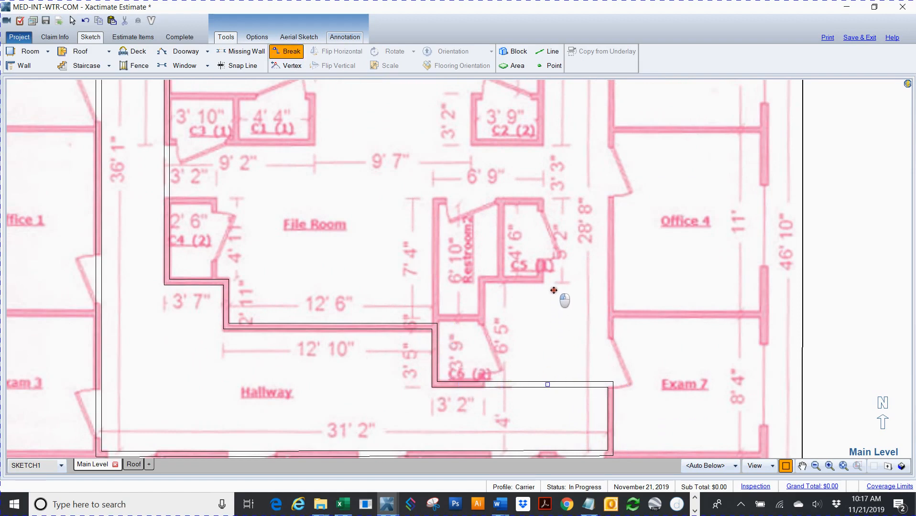
left_click(529, 387)
left_click(831, 363)
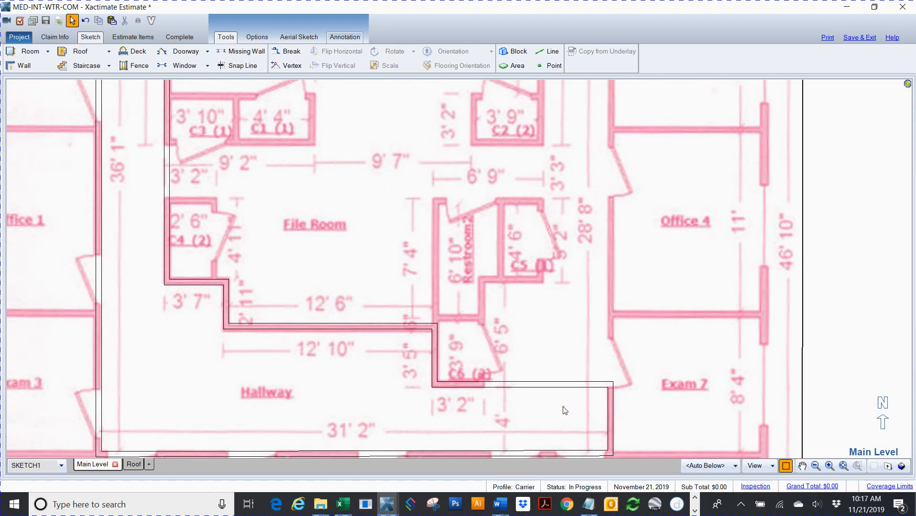
- Break the hallway's wall at C6's lower right corner and raise the right segment 6' 6" to C5's lower wall
key("b")
left_click(486, 385)
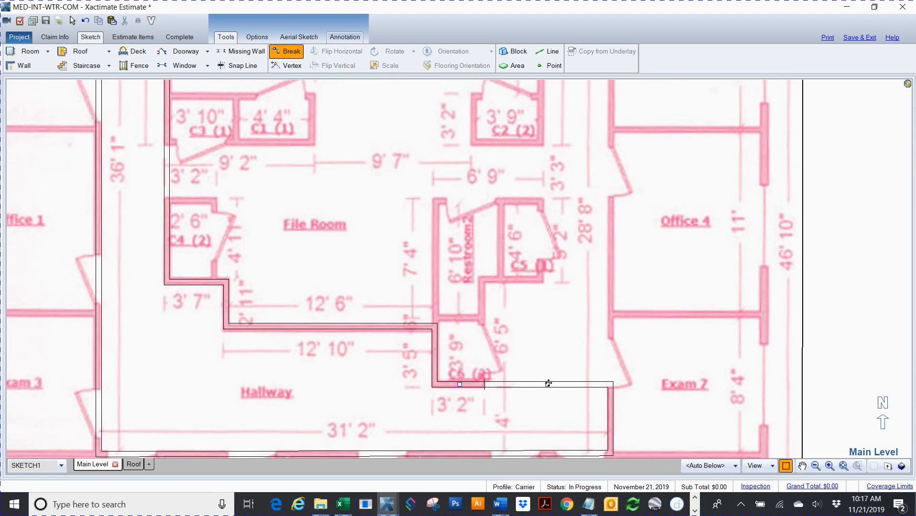
left_click_drag(548, 384, 548, 280)
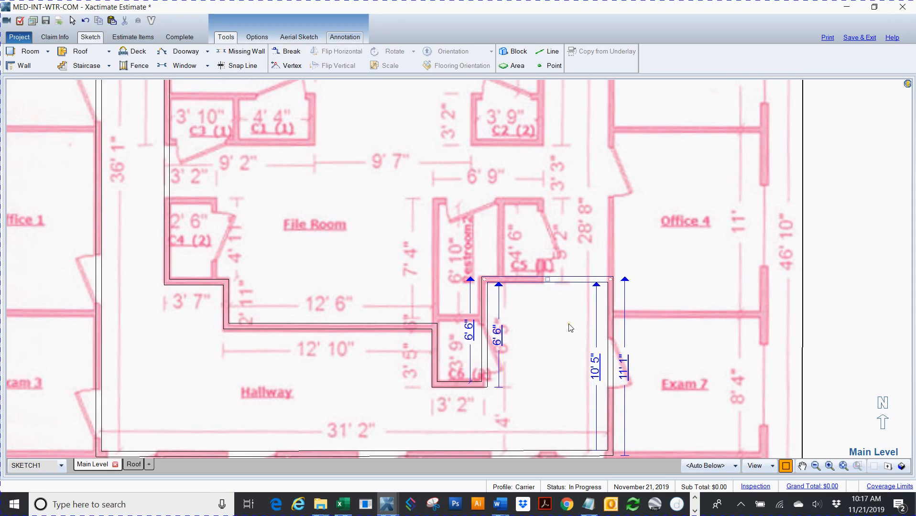
- Break the hallway's upper wall at C5's right edge and raise the right segment 16' 1" along the corridor beside Exam 8
key("b")
left_click(543, 280)
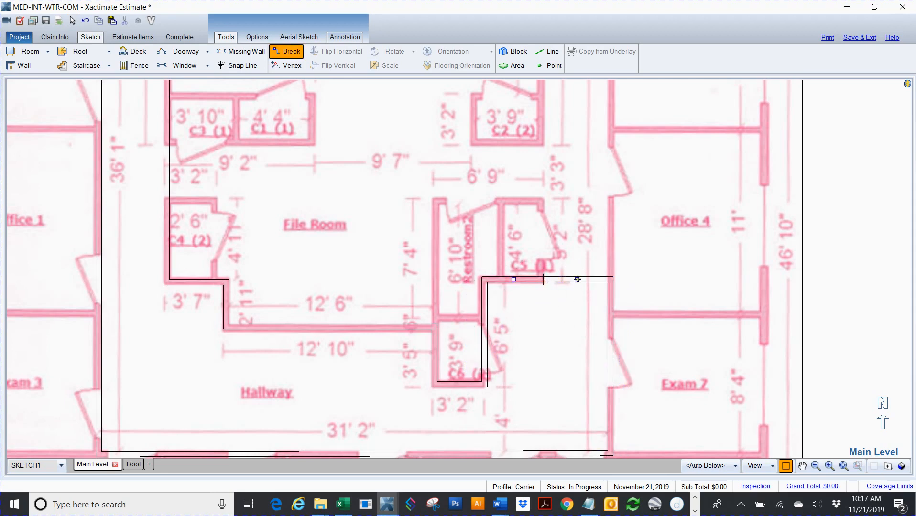
left_click_drag(577, 279, 593, 139)
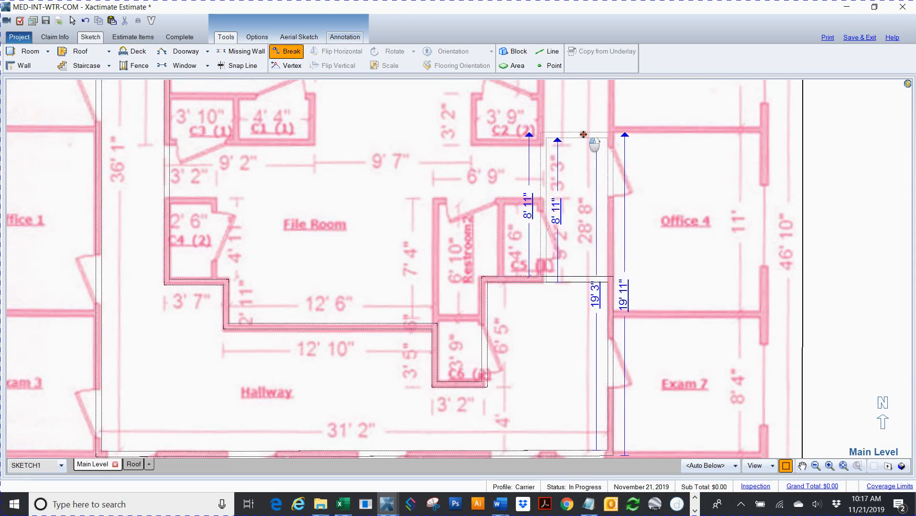
scroll(649, 252, "down", 3)
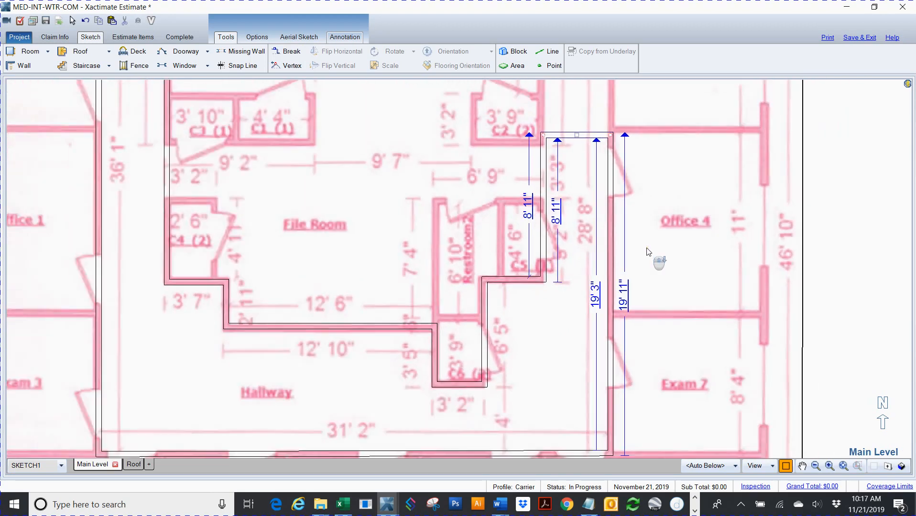
key("space")
left_click_drag(760, 239, 748, 370)
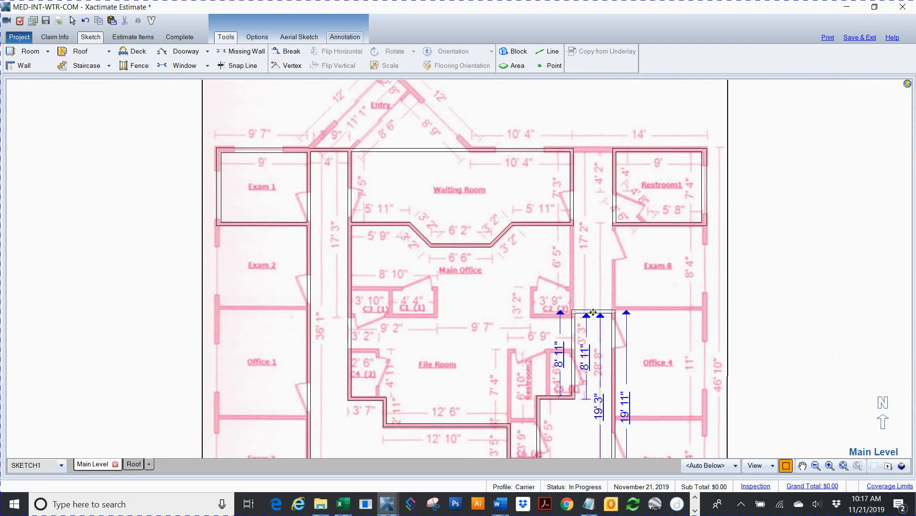
left_click_drag(593, 313, 593, 244)
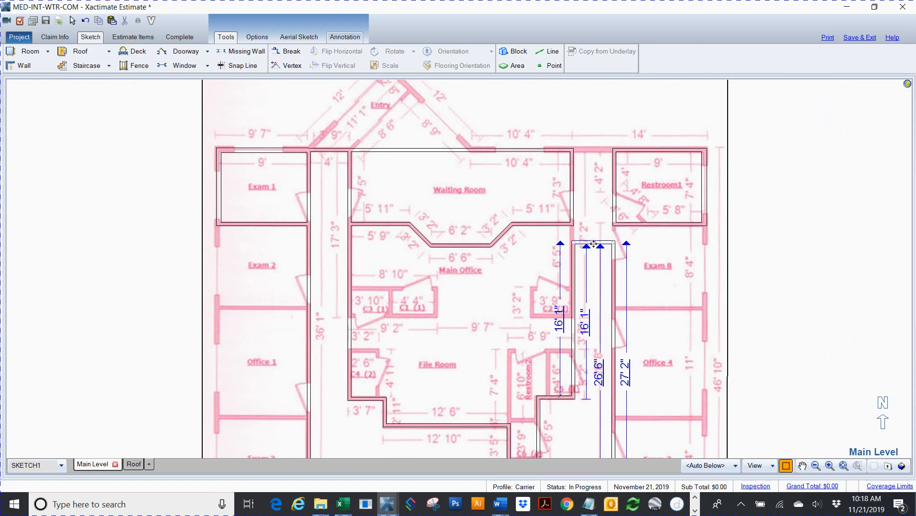
- Pull the Waiting Room's right wall and Restroom1's left wall clear of the corridor and raise the hallway's upper wall to the building's top wall line
left_click(471, 195)
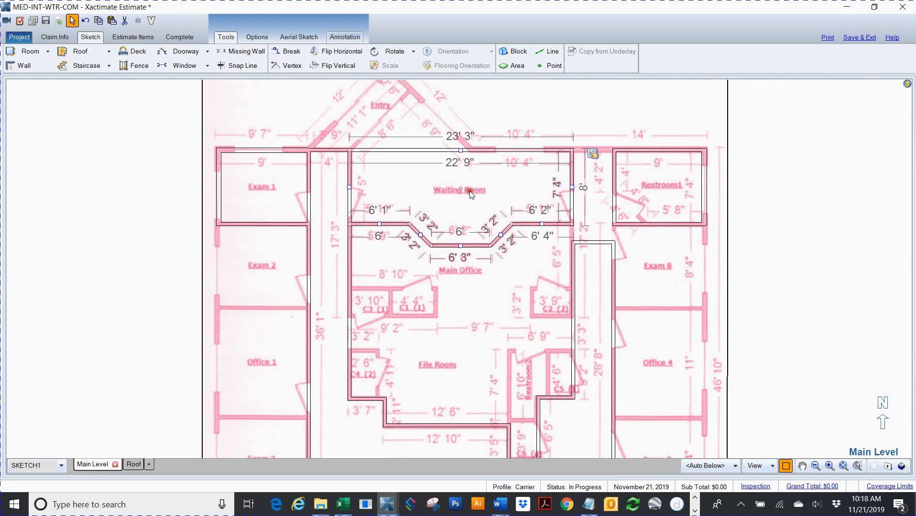
left_click_drag(572, 188, 620, 188)
left_click(623, 192)
left_click(593, 260)
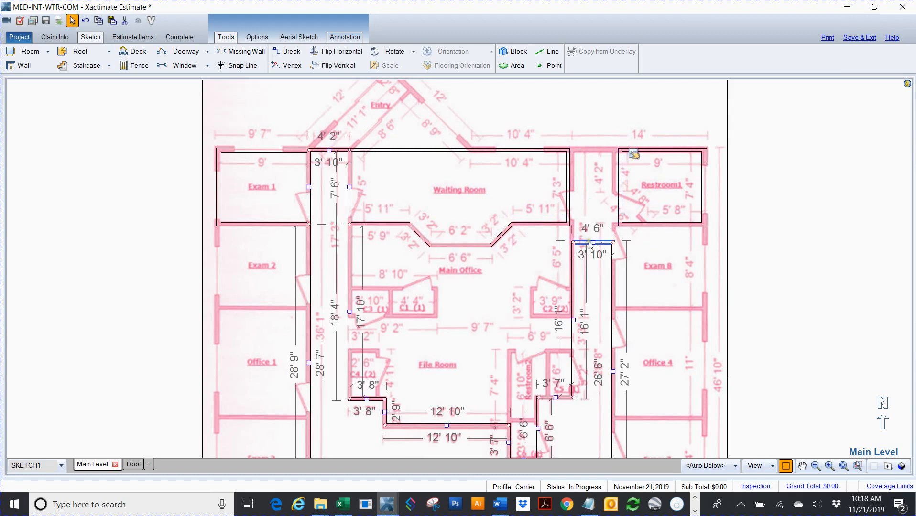
left_click_drag(593, 242, 639, 151)
- Snap Restroom1 and the Waiting Room against the right corridor's side walls and extend the Waiting Room's left wall to the left corridor
left_click(659, 210)
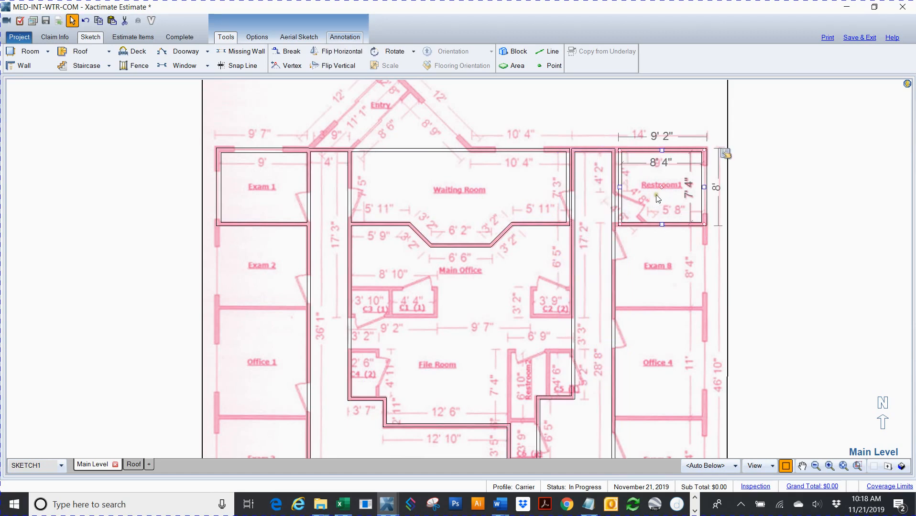
left_click_drag(662, 187, 655, 187)
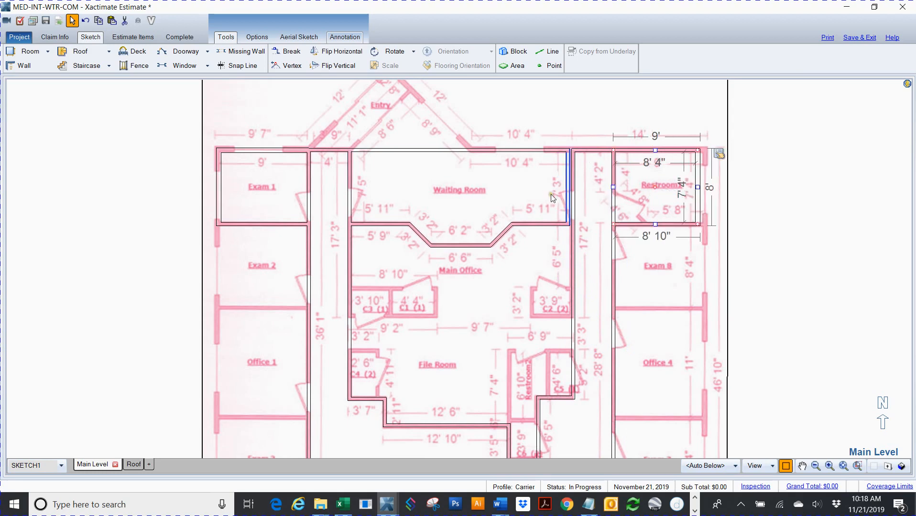
left_click(493, 191)
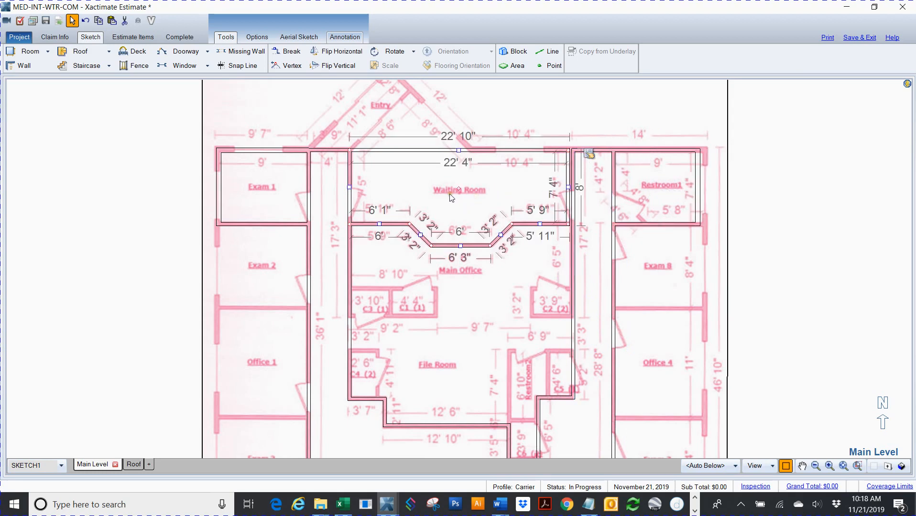
left_click_drag(457, 190, 471, 198)
left_click(818, 231)
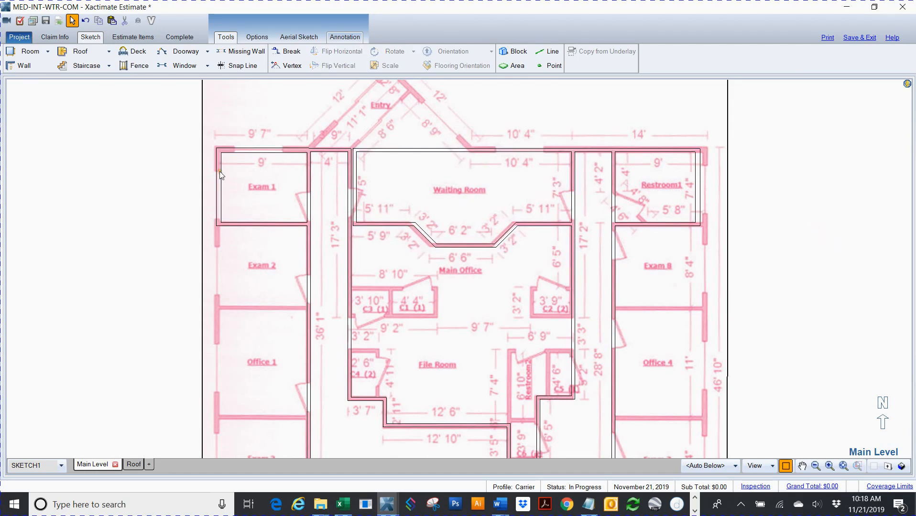
left_click(388, 193)
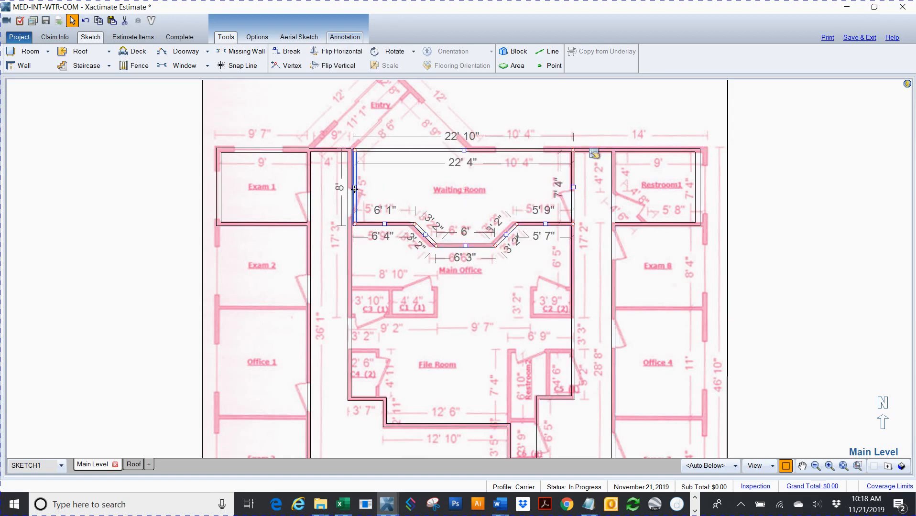
left_click(351, 191)
- Delete the traced hallway room
left_click(851, 248)
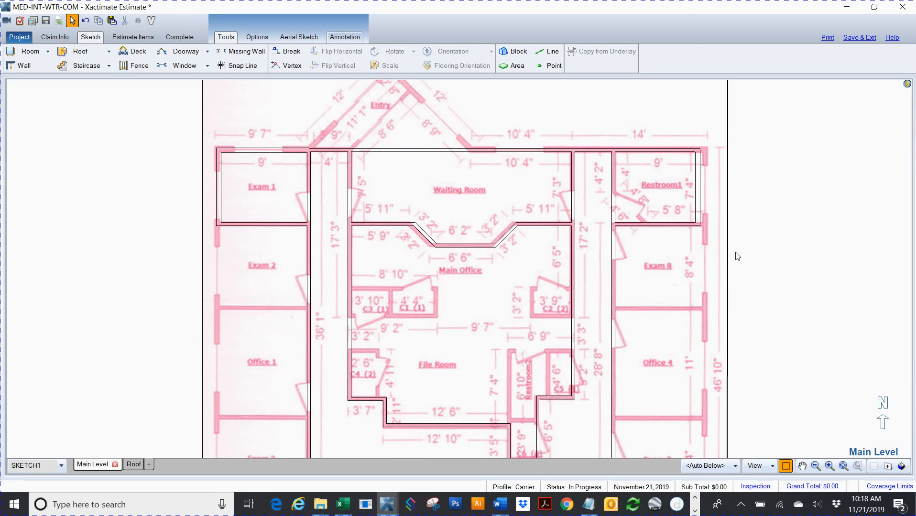
left_click(591, 246)
key("Delete")
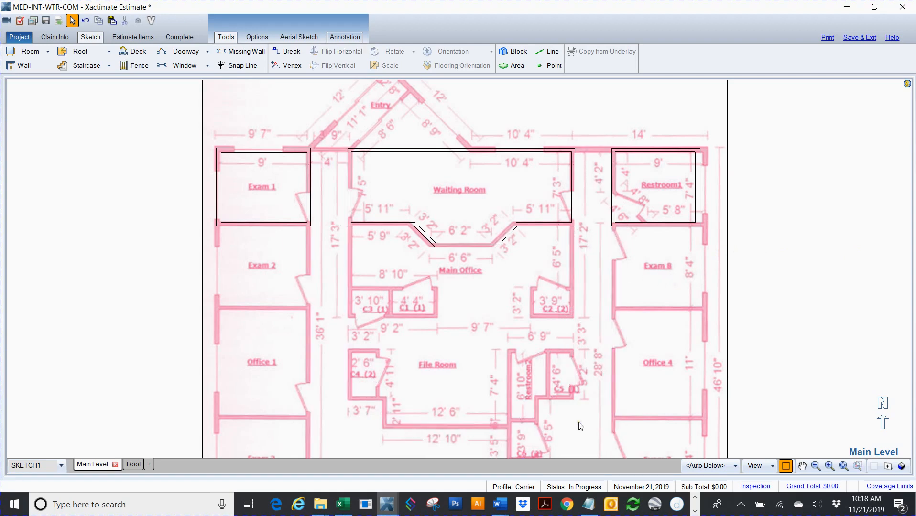
- Add a vertex to Restroom1's lower wall about 3' 5" from its left end and raise the lower-left corner to form the diagonal door wall
scroll(658, 259, "up", 2)
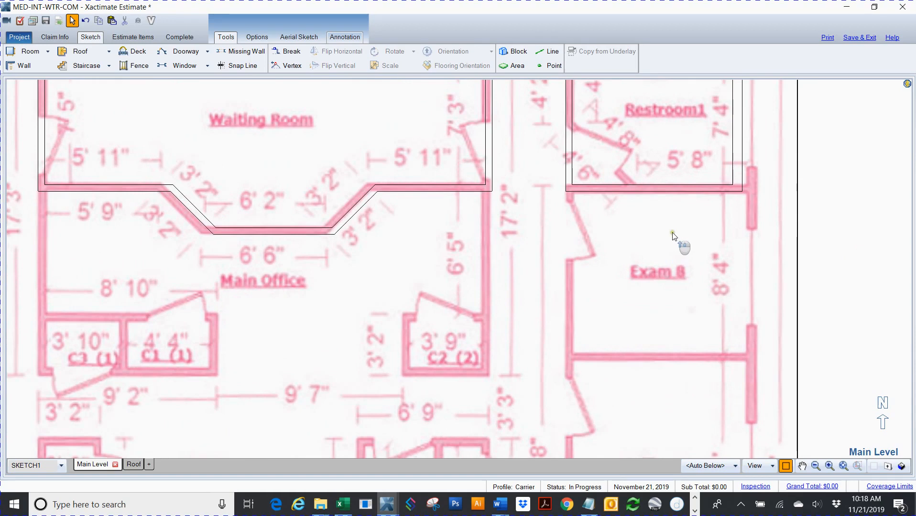
mouse_move(694, 247)
left_mouse_down()
mouse_move(644, 376)
mouse_move(641, 417)
left_mouse_up()
key("Escape")
left_click(521, 301)
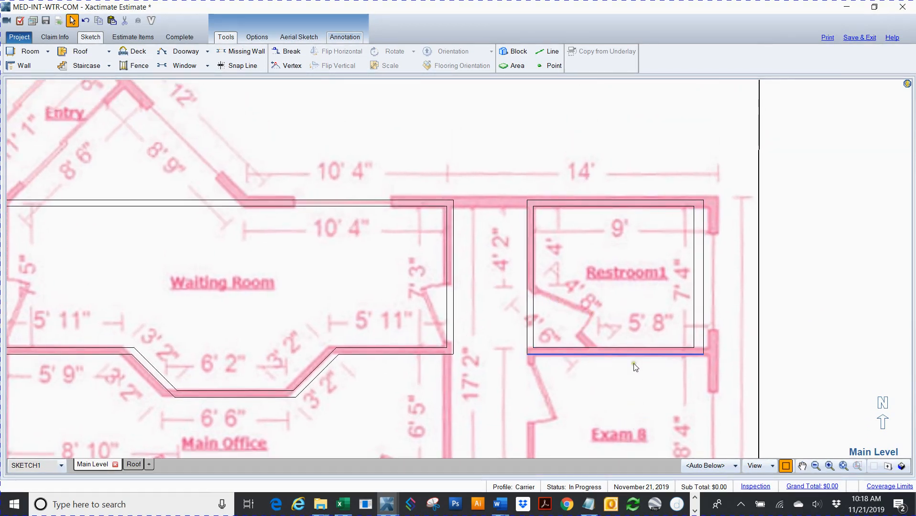
left_click(777, 335)
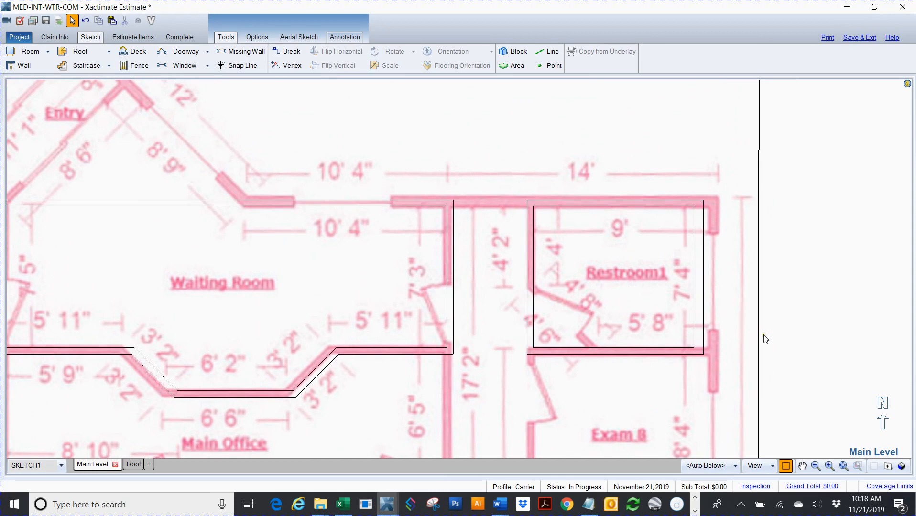
key("v")
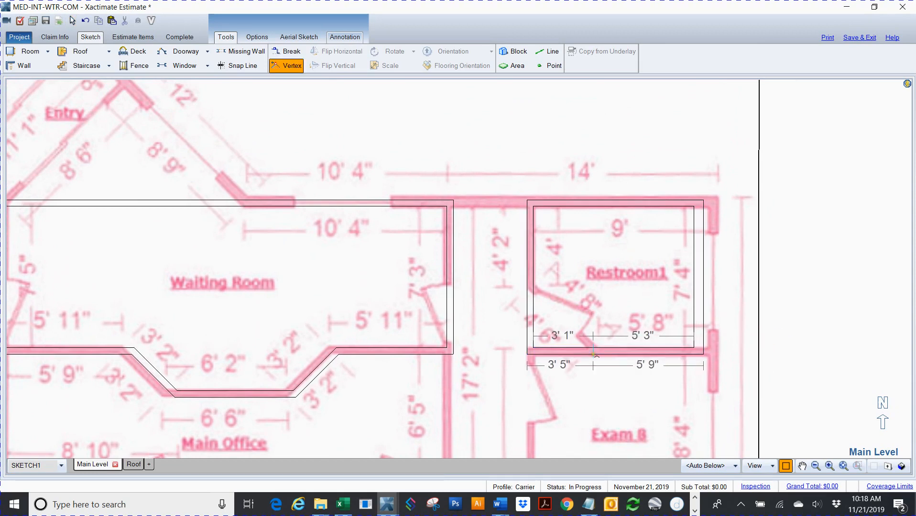
left_click(591, 353)
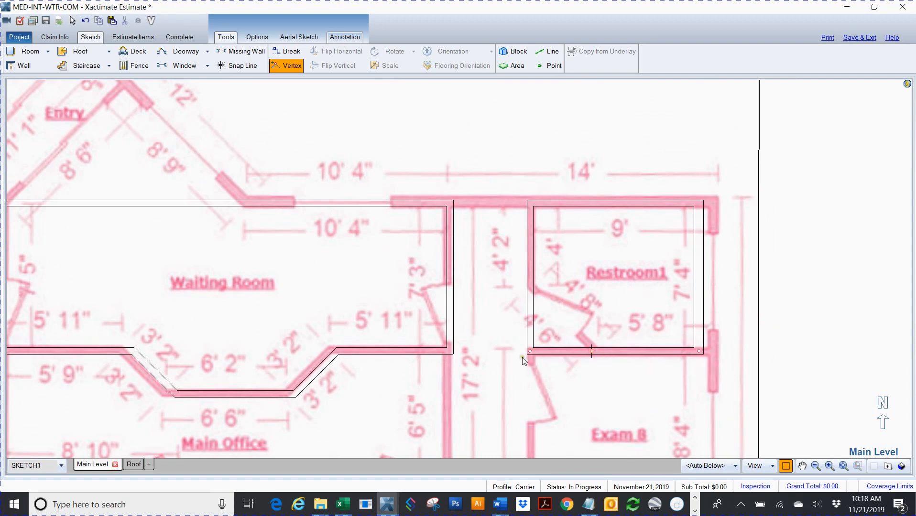
left_click_drag(530, 351, 528, 291)
left_click(799, 319)
- Extend Restroom1's right wall outward to align with the building's right exterior wall on the underlay
left_click(701, 297)
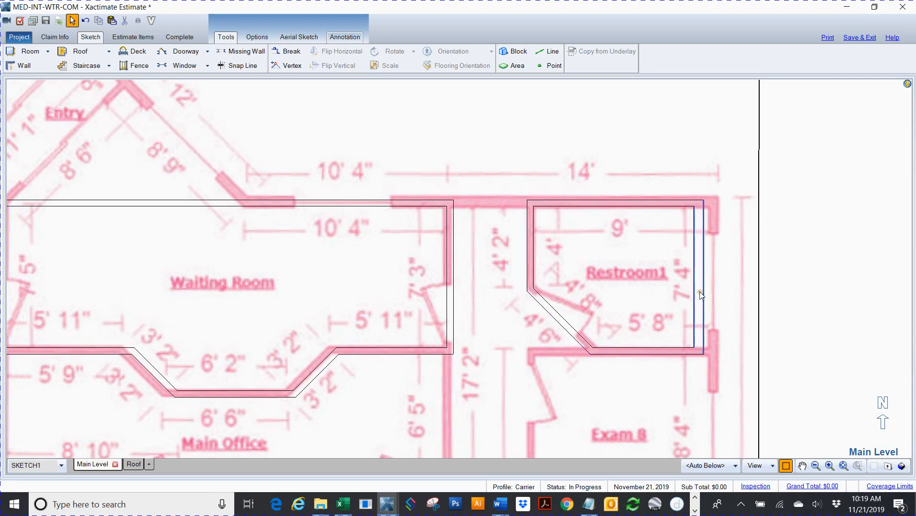
left_click_drag(699, 277, 715, 276)
left_click(854, 299)
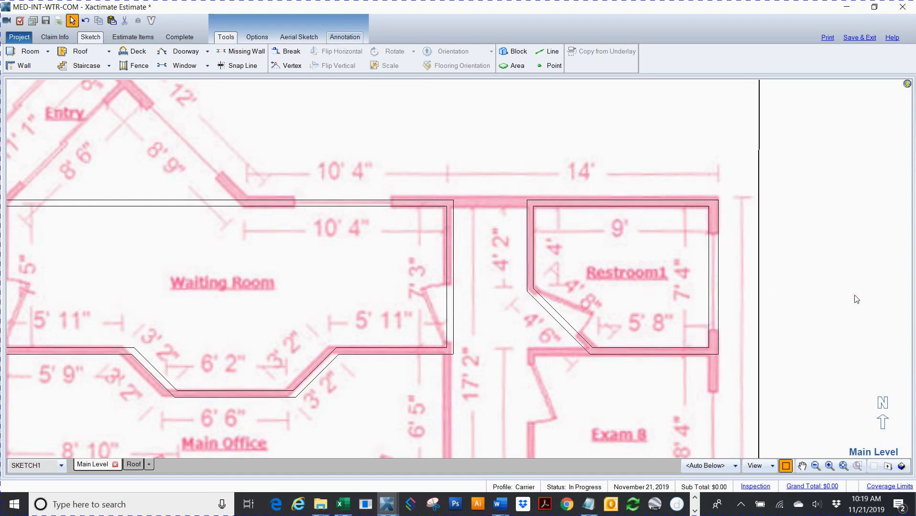
- Try to break the Waiting Room's upper wall near the middle of the entry gable
scroll(857, 299, "down", 3)
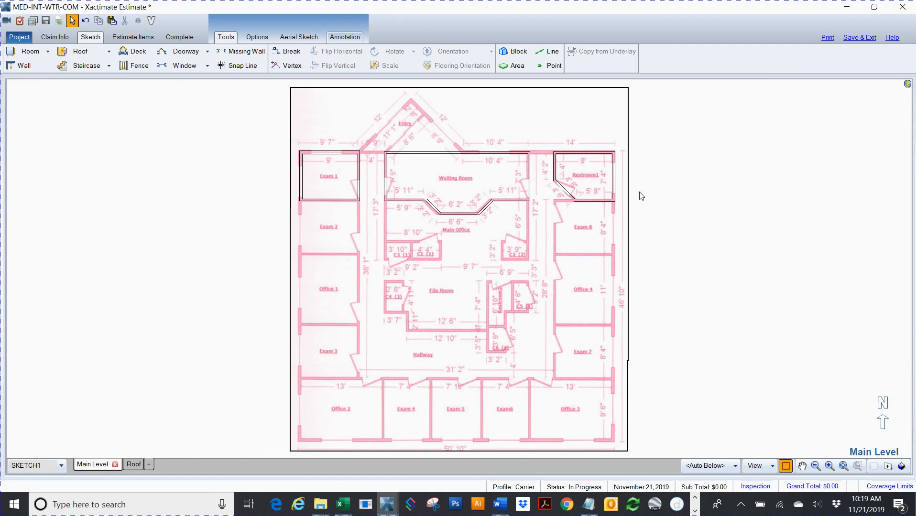
left_click(421, 170)
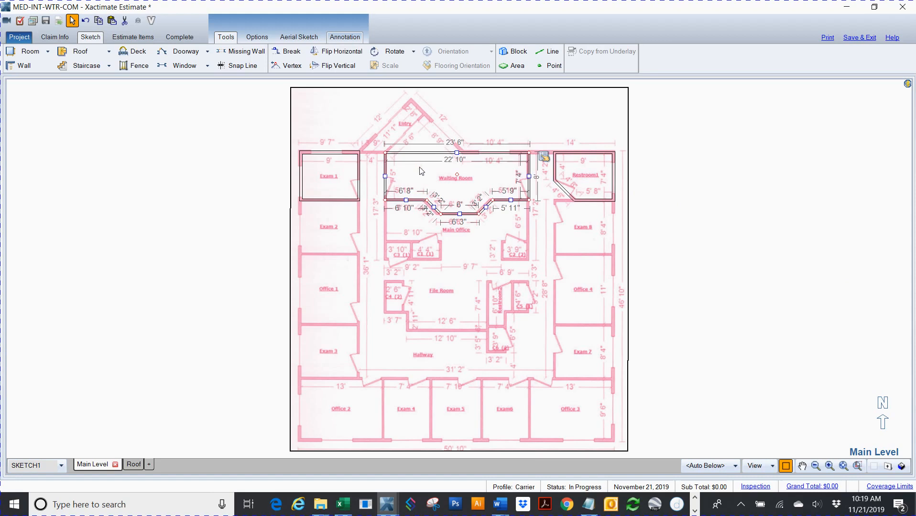
scroll(421, 171, "up", 3)
scroll(426, 169, "up", 2)
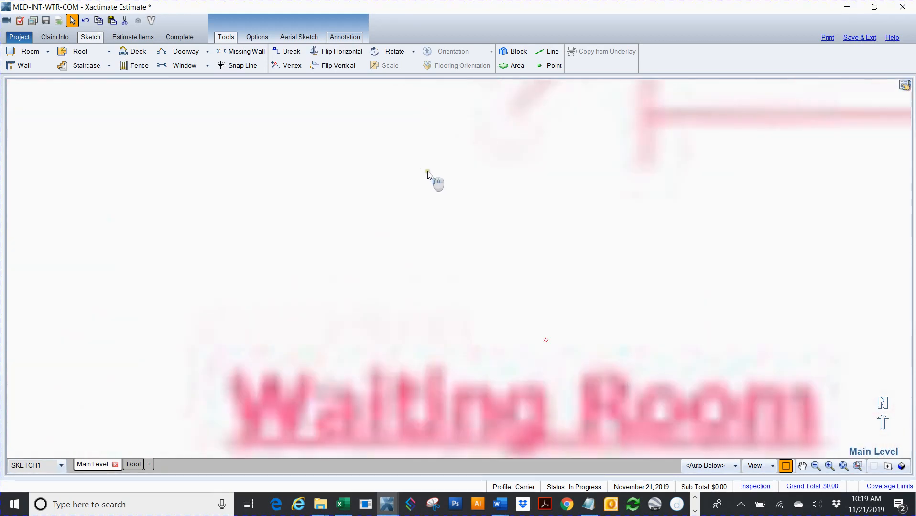
scroll(427, 171, "down", 1)
scroll(427, 172, "down", 1)
left_click_drag(394, 218, 604, 428)
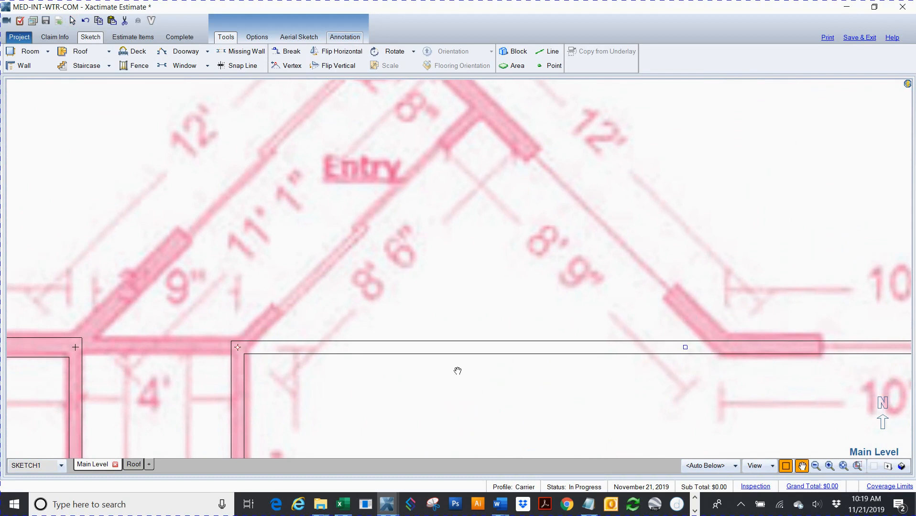
key("Escape")
left_click(495, 401)
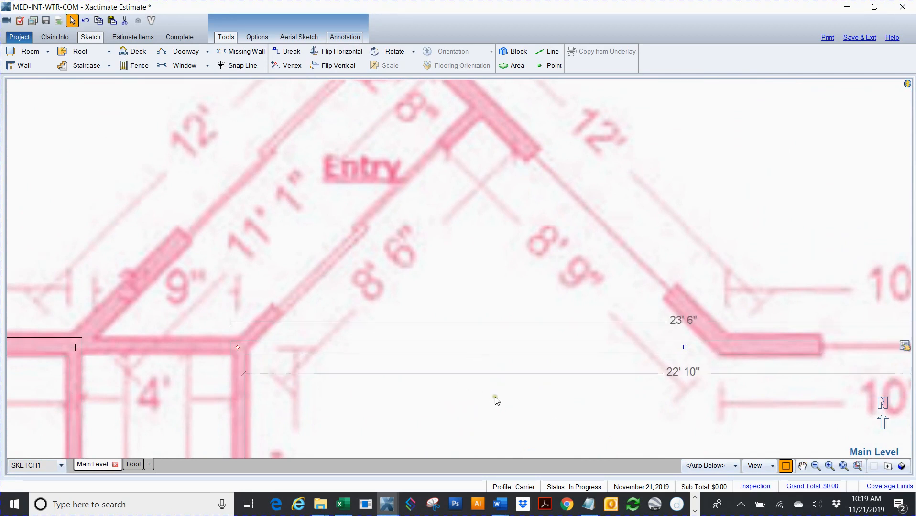
scroll(496, 400, "down", 2)
scroll(496, 401, "down", 1)
scroll(495, 407, "up", 2)
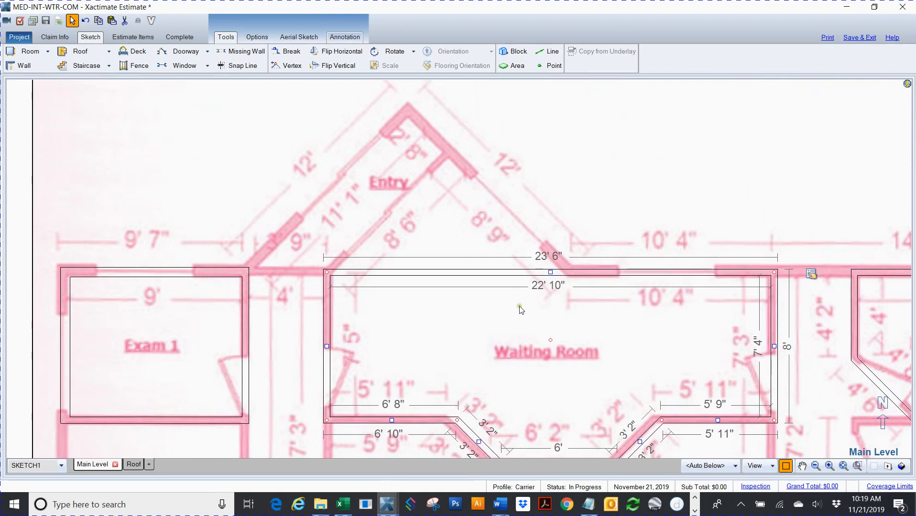
key("b")
left_click(500, 272)
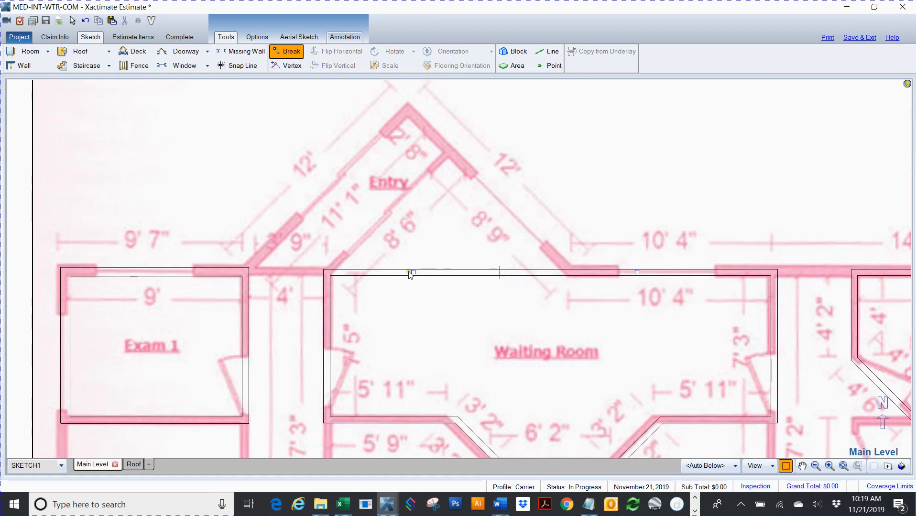
left_click_drag(421, 272, 470, 268)
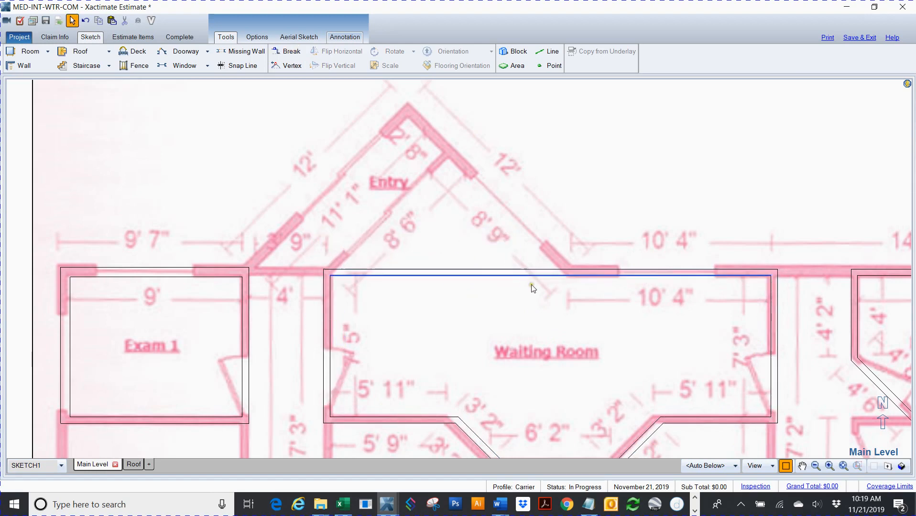
- Add a vertex to the Waiting Room's upper wall and raise it to form the peak beside the Entry
key("v")
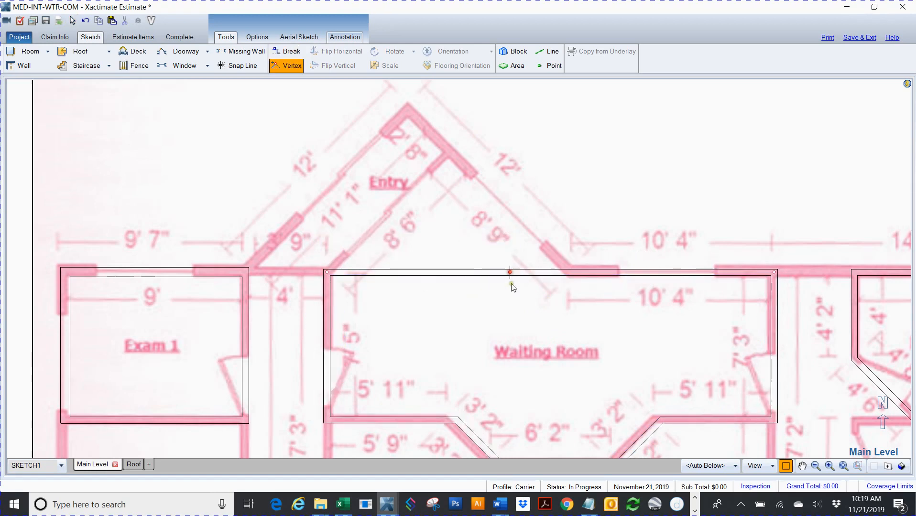
left_click(510, 272)
left_click_drag(501, 248, 462, 181)
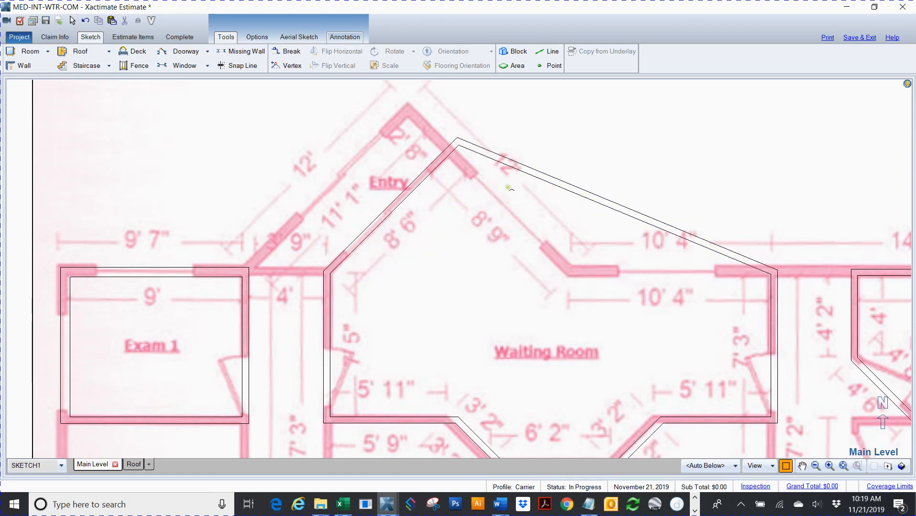
- Add a vertex to the Waiting Room's right sloping wall, place it where the 10' 4" wall begins, and align the diagonal with the underlay
left_click(588, 195)
left_click_drag(587, 195, 573, 271)
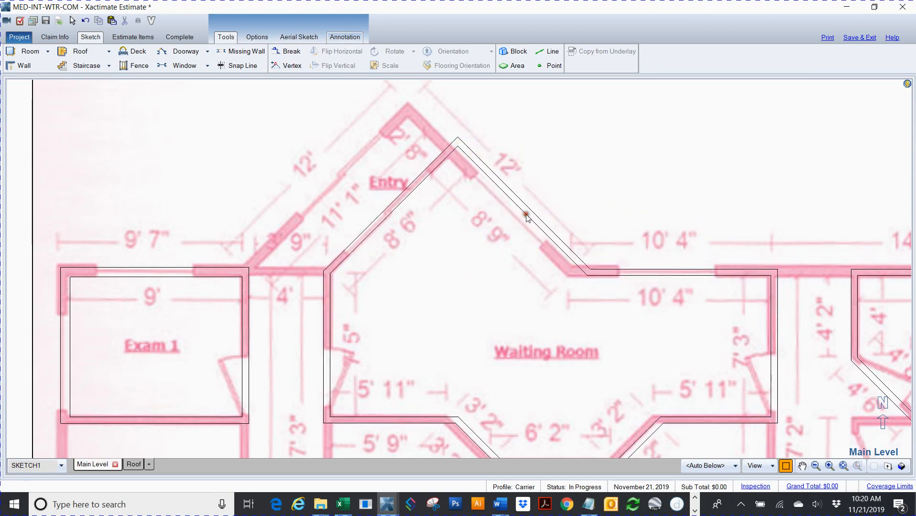
left_click(525, 209)
left_click_drag(525, 208, 523, 220)
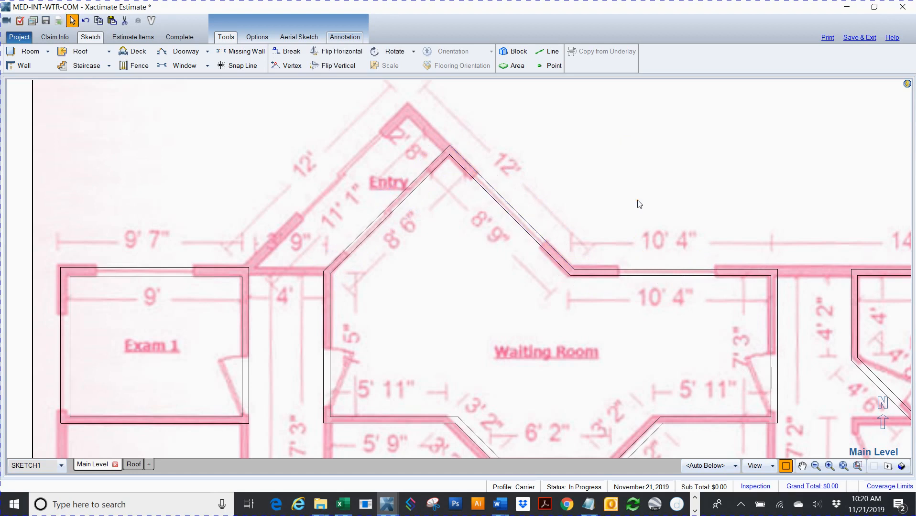
- Insert a window about 5' wide in the middle of Restroom1's right exterior wall
middle_click(640, 205)
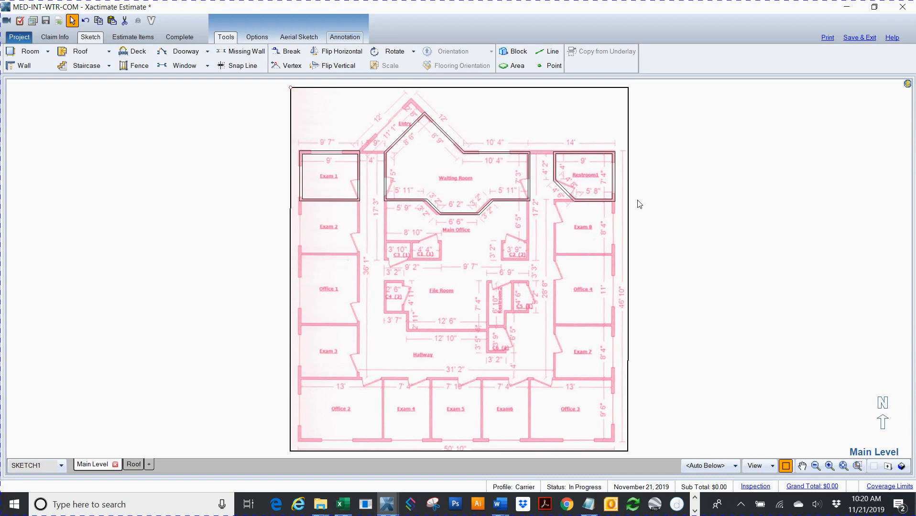
scroll(639, 205, "up", 4)
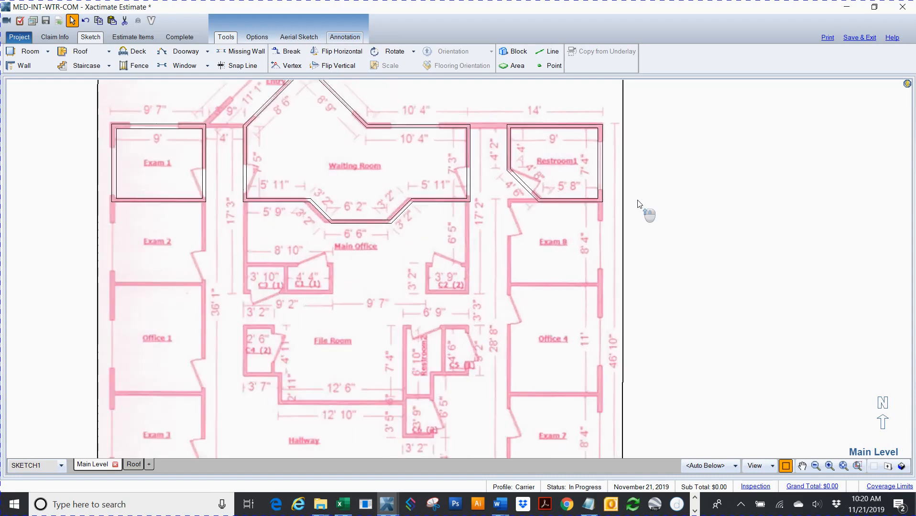
left_click_drag(631, 191, 626, 325)
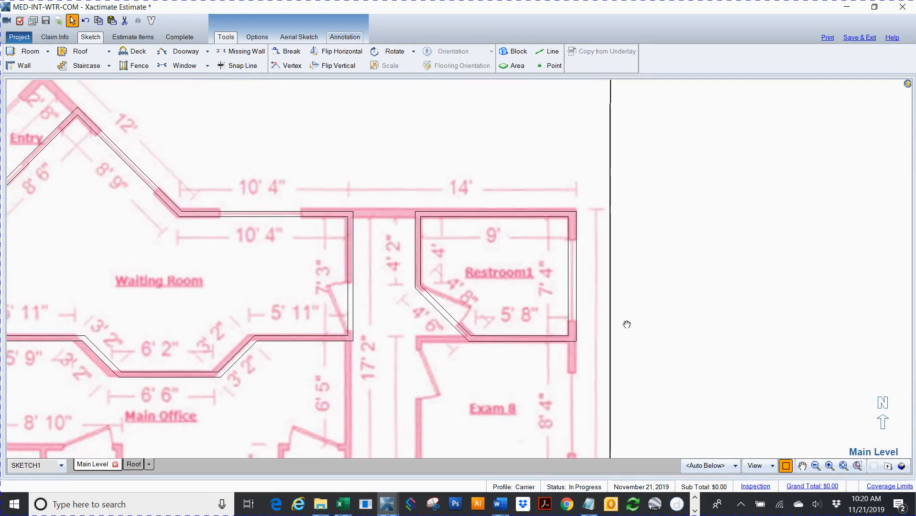
key("w")
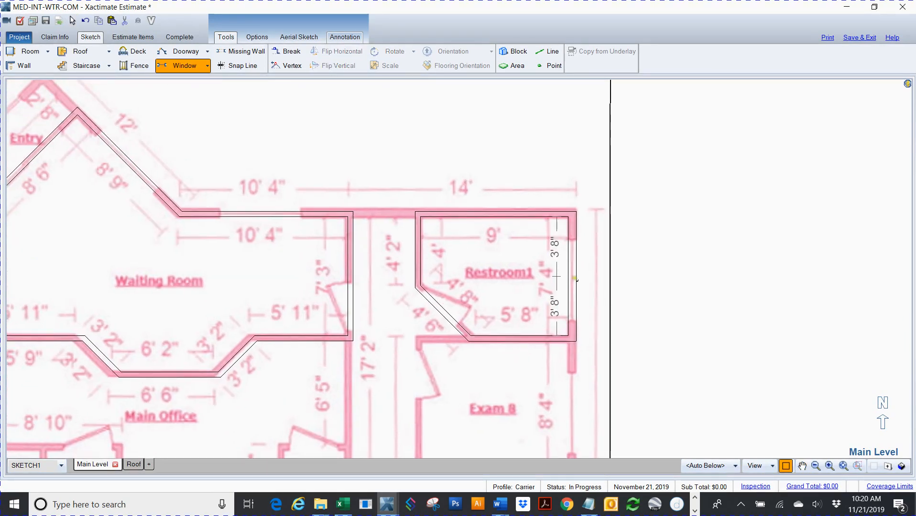
left_click(572, 278)
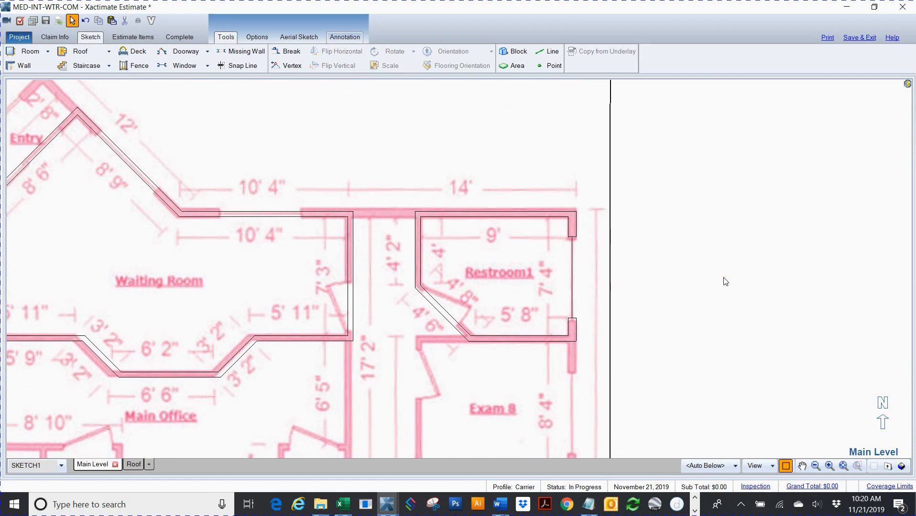
- Shade the rooms and orbit the 3D model to examine the window in Restroom1's exterior wall
key("f")
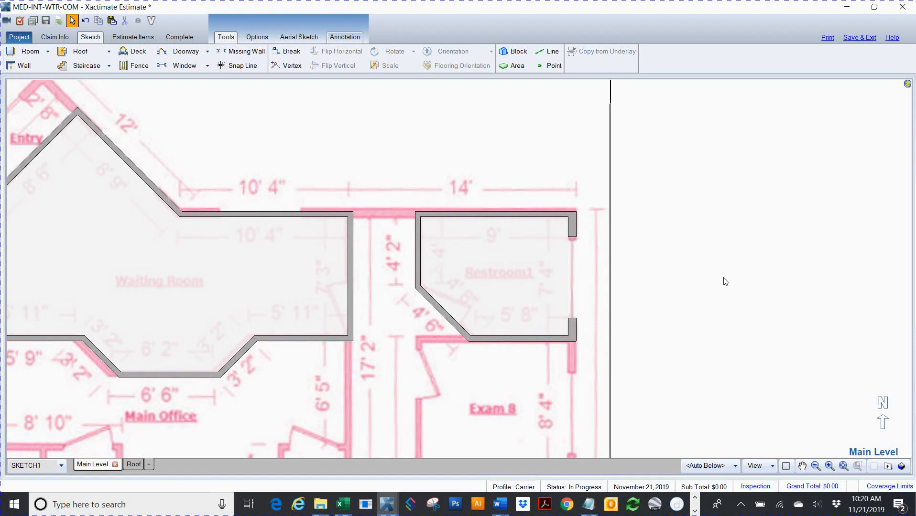
key("z")
key("3")
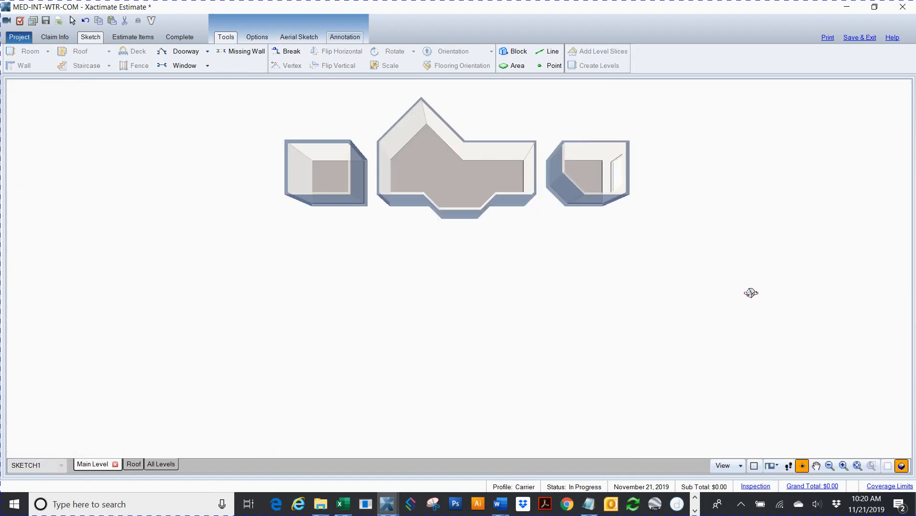
left_click_drag(715, 260, 526, 118)
left_click_drag(769, 375, 716, 308)
left_click(591, 314)
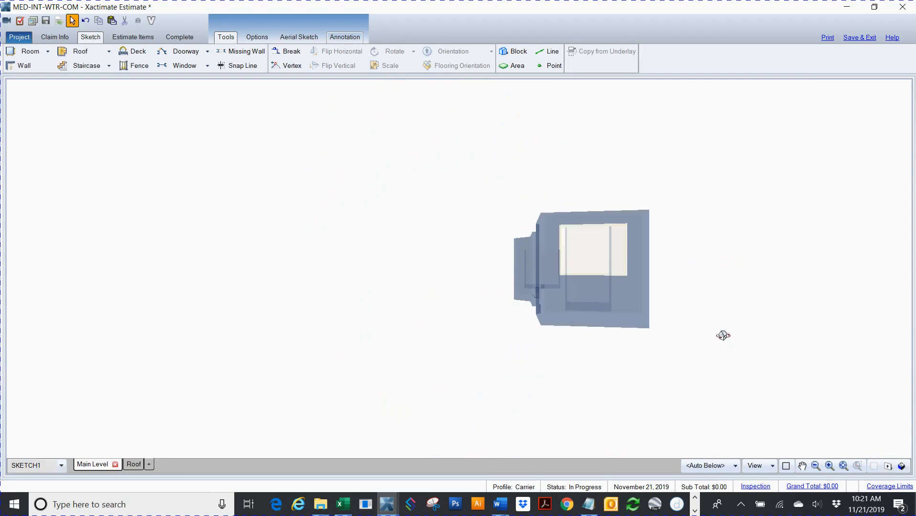
- Open the exterior elevation view of Restroom1's right wall
left_click(613, 176)
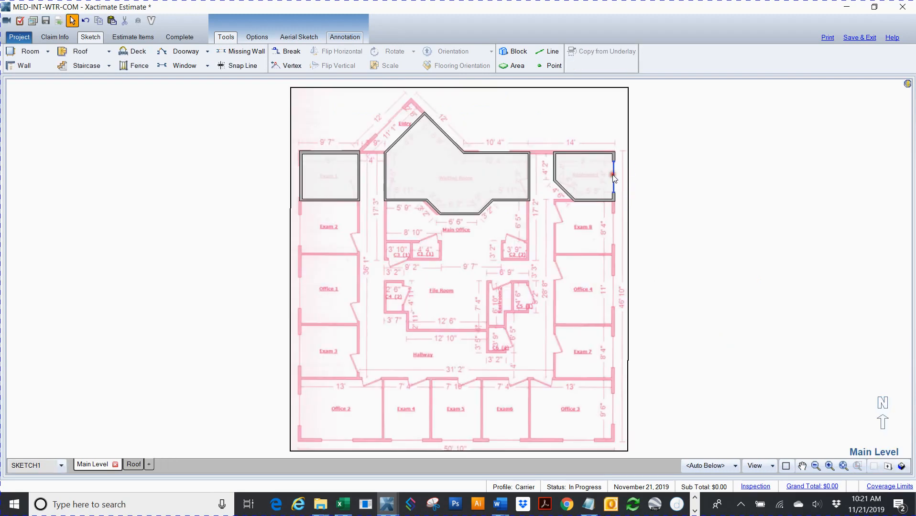
left_click(590, 178)
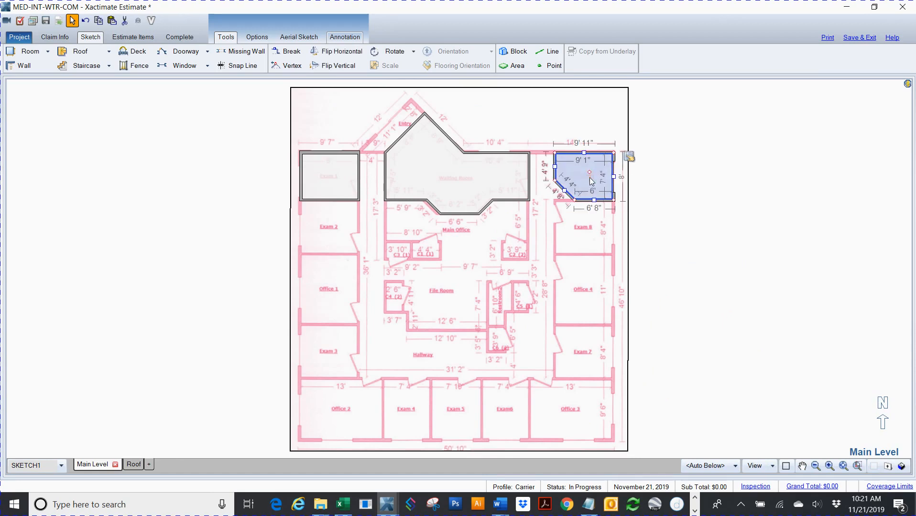
key("Escape")
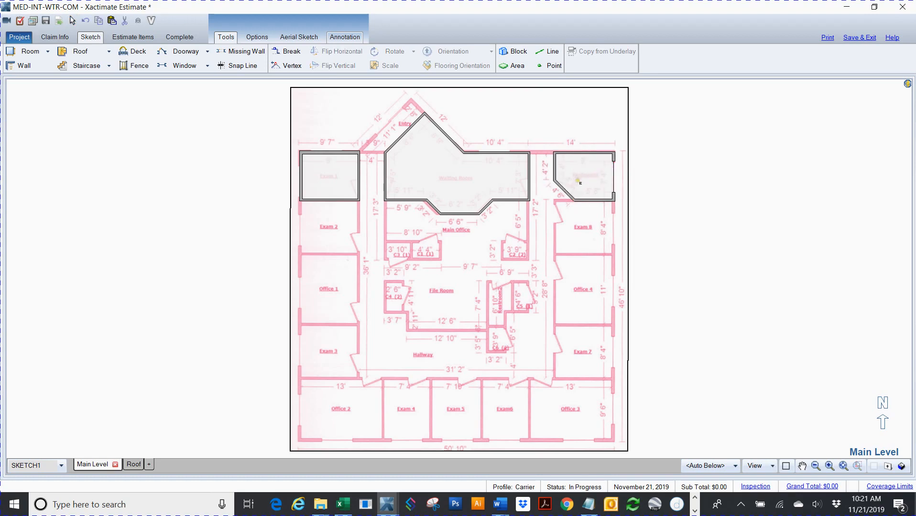
scroll(578, 181, "up", 4)
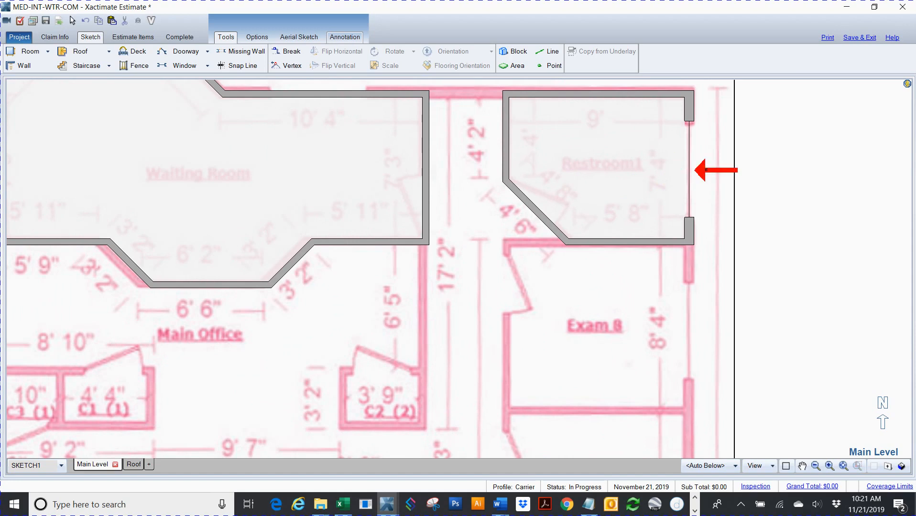
double_click(710, 173)
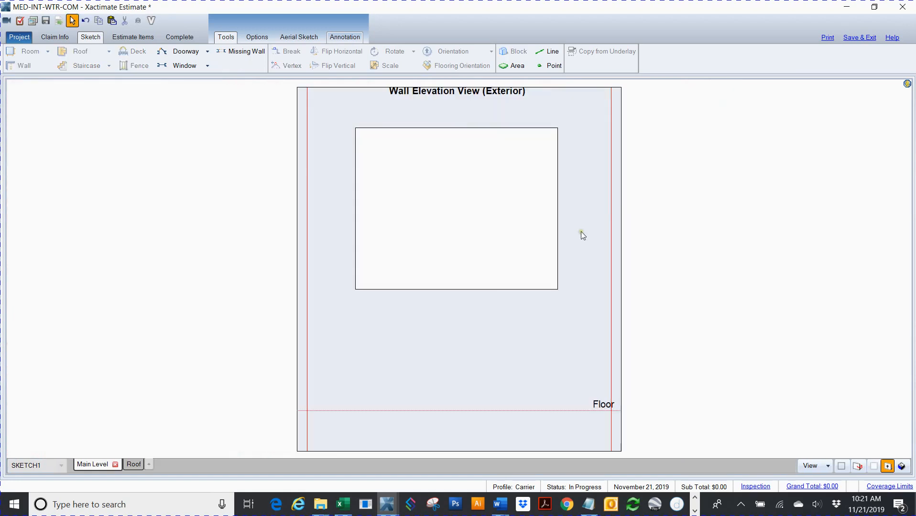
- Reduce the window's height by raising its lower edge in the wall elevation
left_click(445, 209)
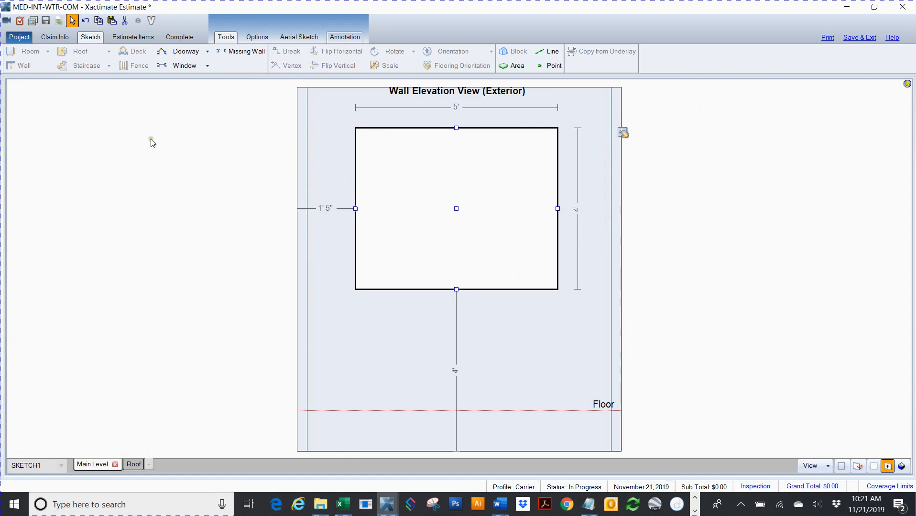
left_click(514, 361)
left_click(458, 213)
left_click_drag(456, 289, 462, 237)
left_click(487, 345)
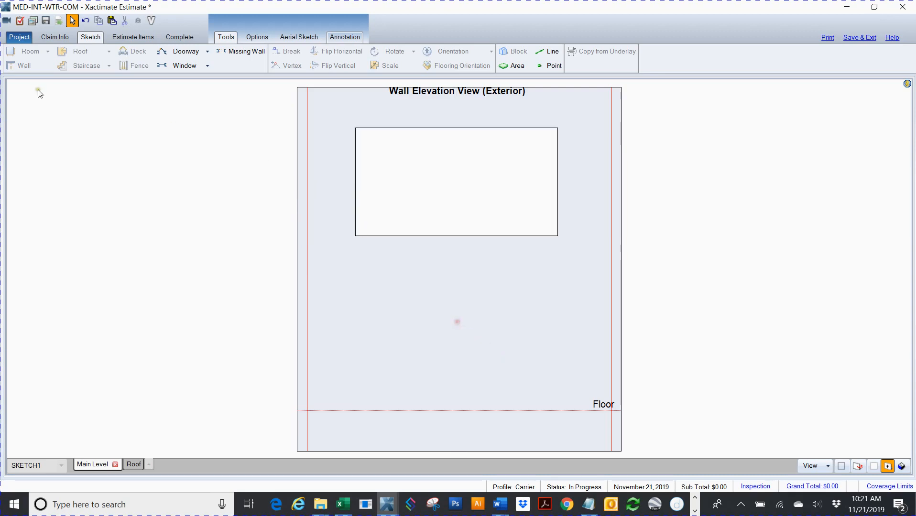
- Draw a second window opening about 4' 10" wide and 3' 1" high beneath the first one
left_click(403, 309)
key("ctrl+v")
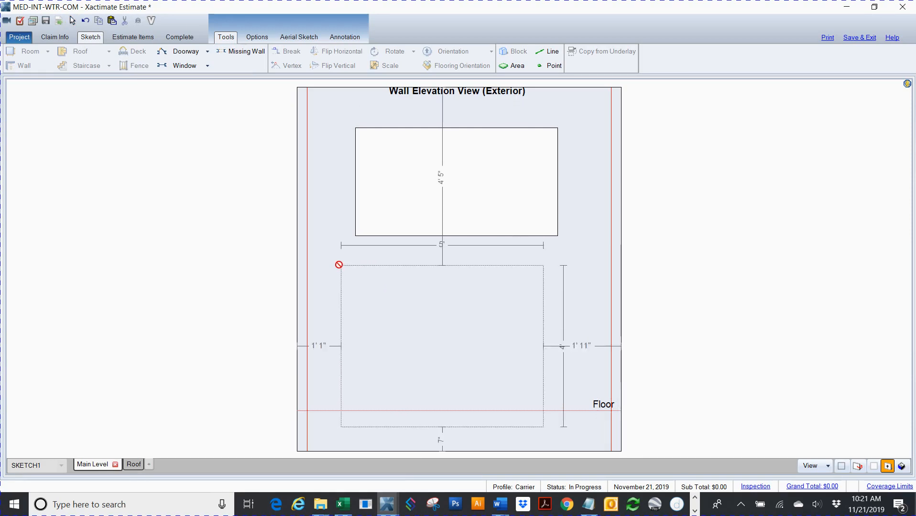
right_click(356, 272)
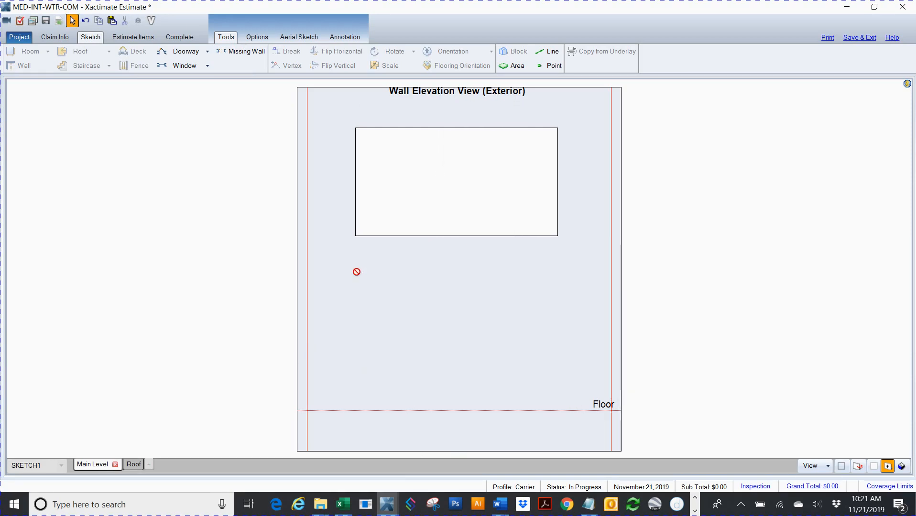
key("ctrl+v")
left_click_drag(357, 268, 552, 392)
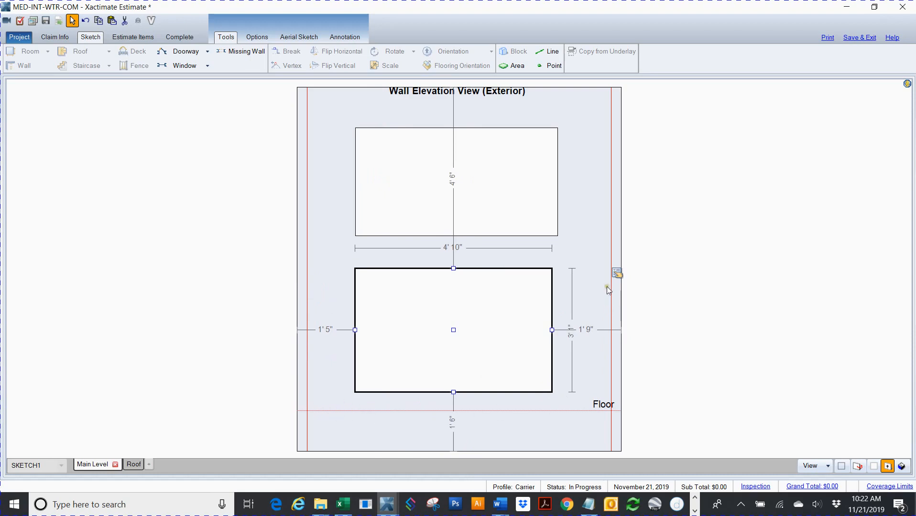
- Set the shape of the lower window opening in the wall elevation to Octagon
left_click(618, 273)
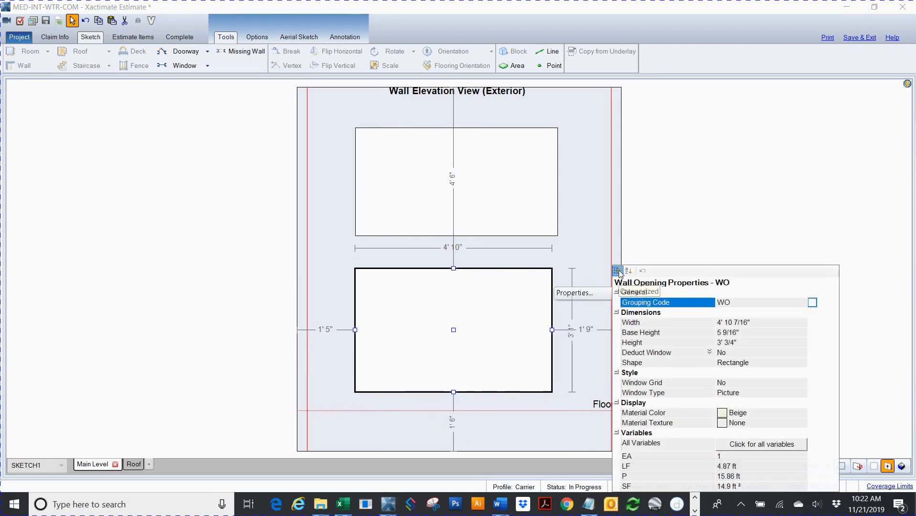
left_click(755, 363)
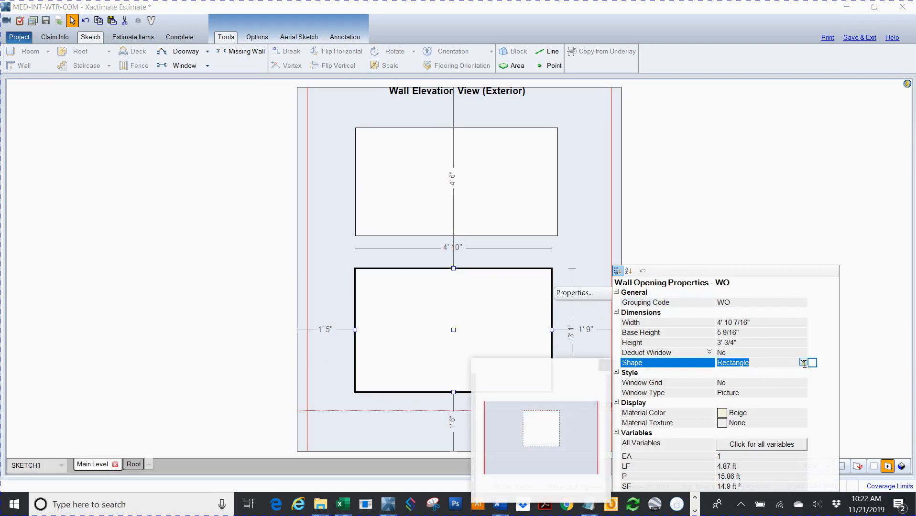
left_click(803, 362)
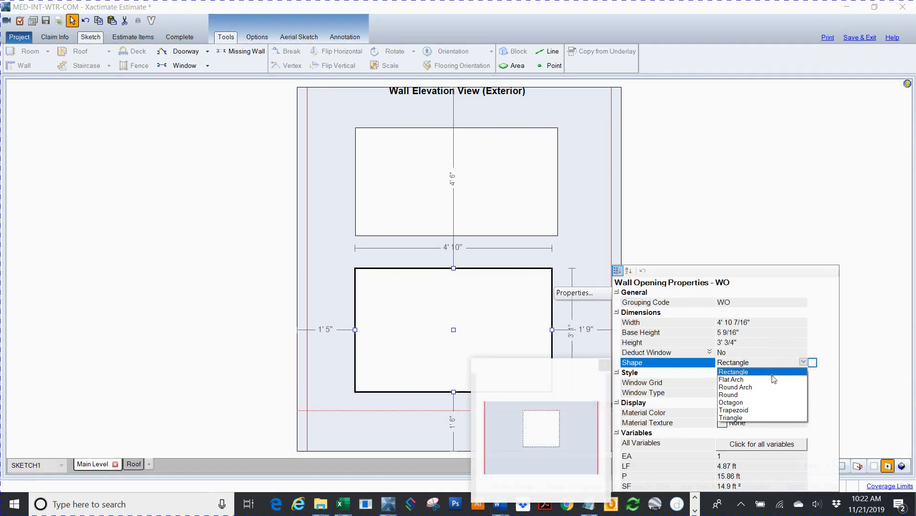
left_click(740, 403)
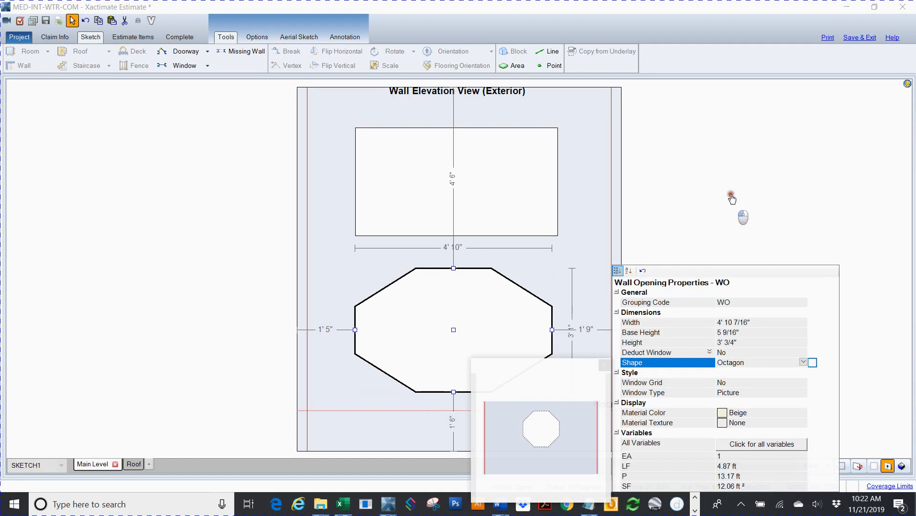
left_click(730, 199)
- Leave the wall elevation, orbit the 3D model to examine the openings in Restroom1's exterior wall, and return to the floor plan
key("Delete")
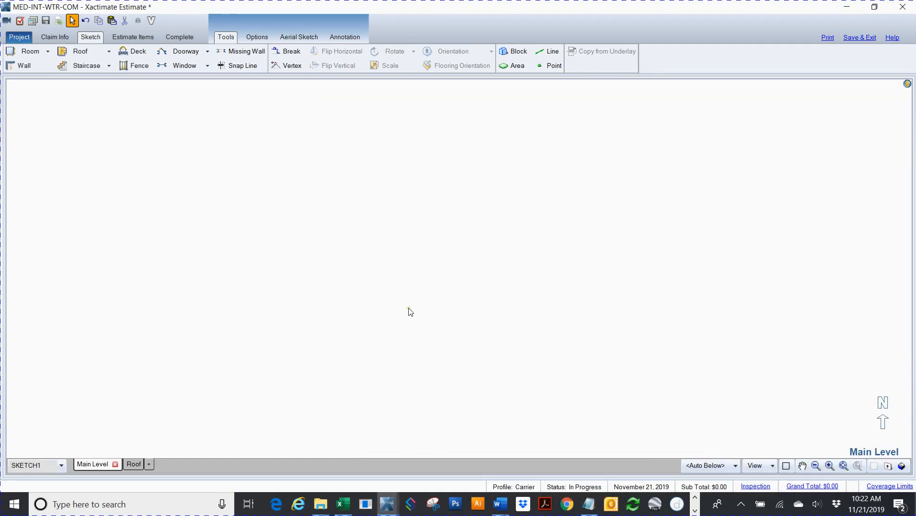
key("F3")
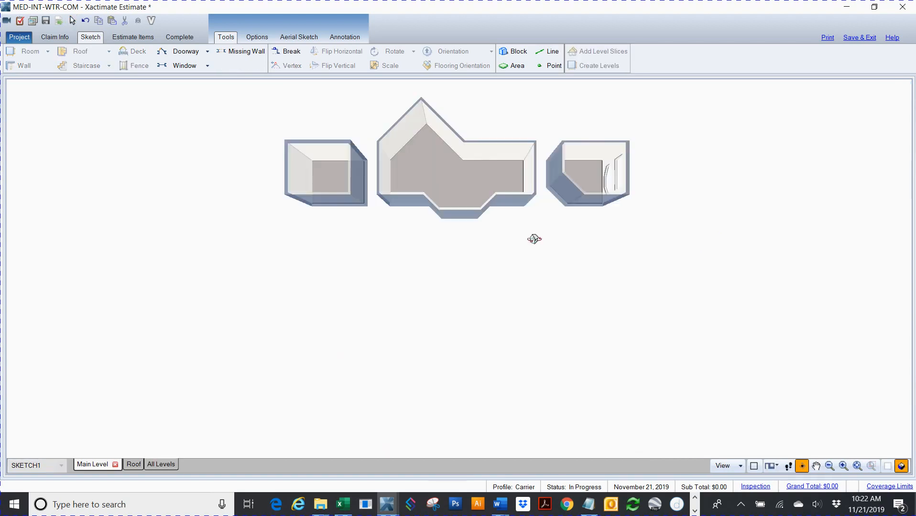
left_click_drag(639, 239, 783, 321)
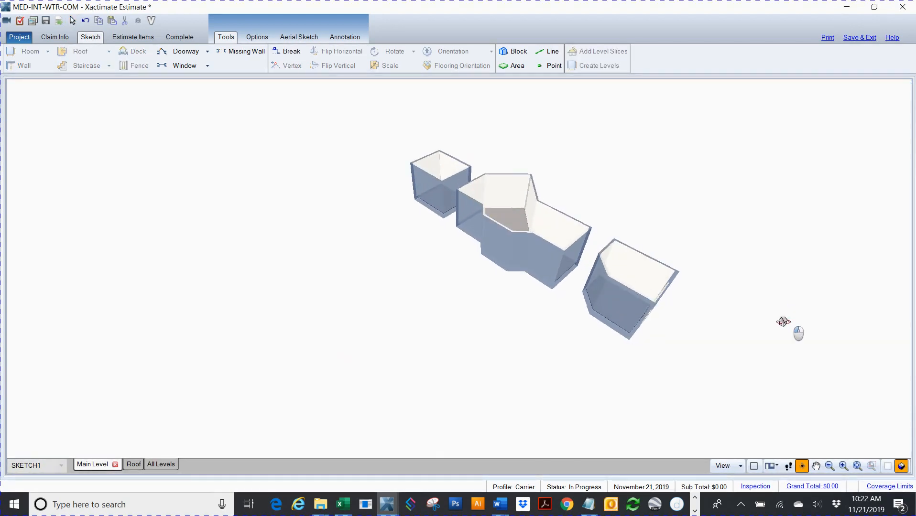
key("F3")
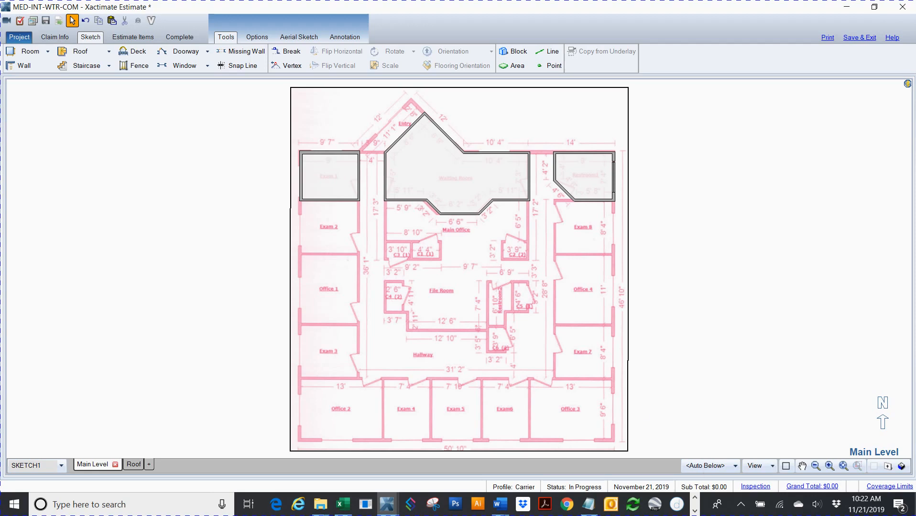
- Switch to the Notepad file "You Can Call me.txt" and place its window over the floor plan to read the contact notes
key("alt+Tab")
left_click_drag(915, 268, 522, 102)
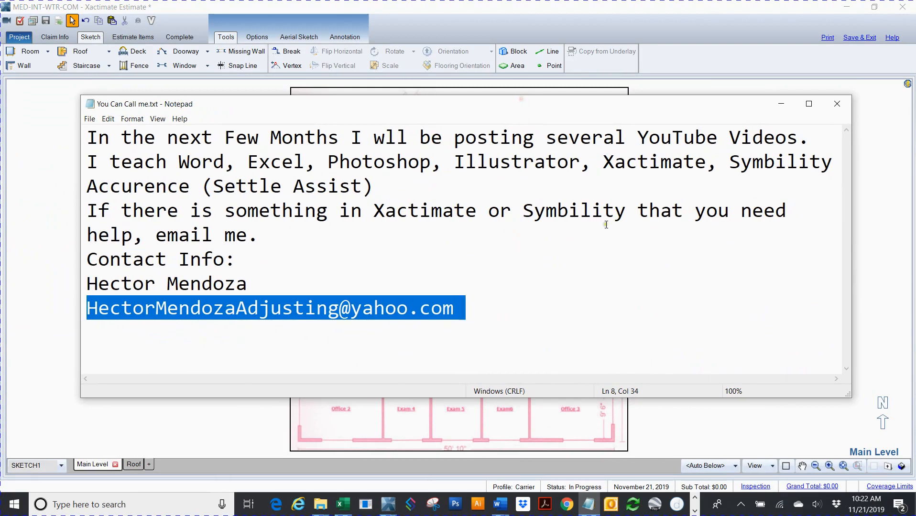